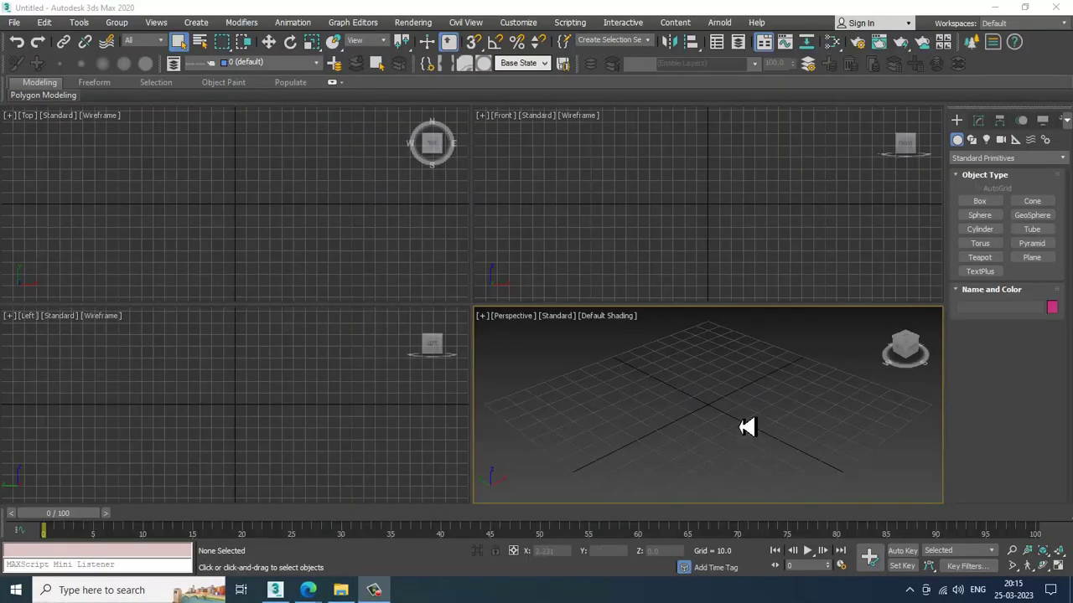
pyautogui.click(582, 228)
pyautogui.click(273, 239)
pyautogui.click(360, 331)
pyautogui.click(706, 428)
pyautogui.click(664, 240)
pyautogui.click(402, 335)
pyautogui.click(768, 433)
pyautogui.click(374, 590)
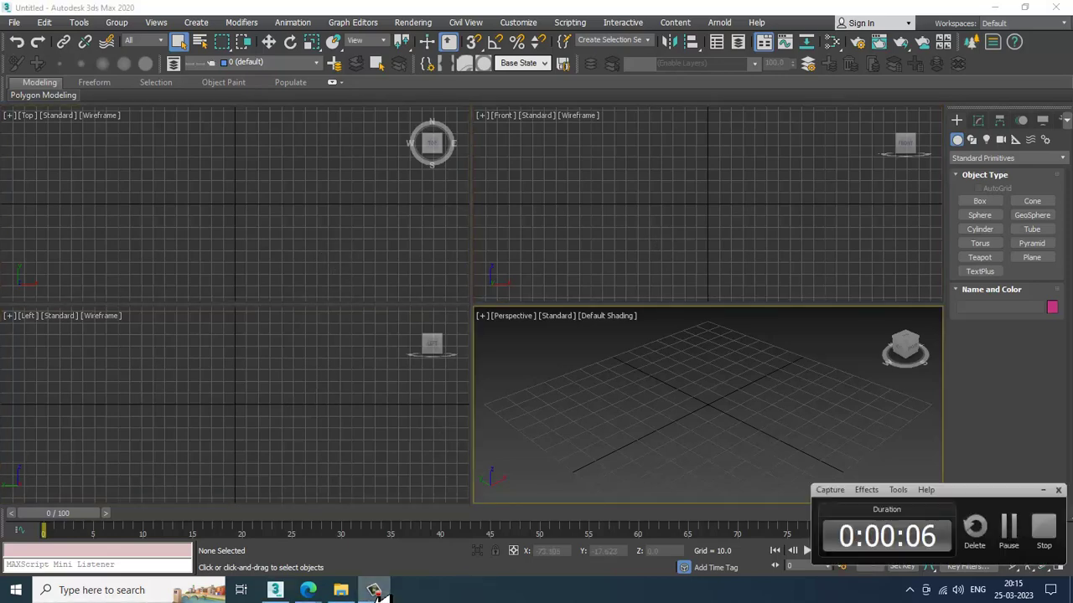
pyautogui.click(374, 590)
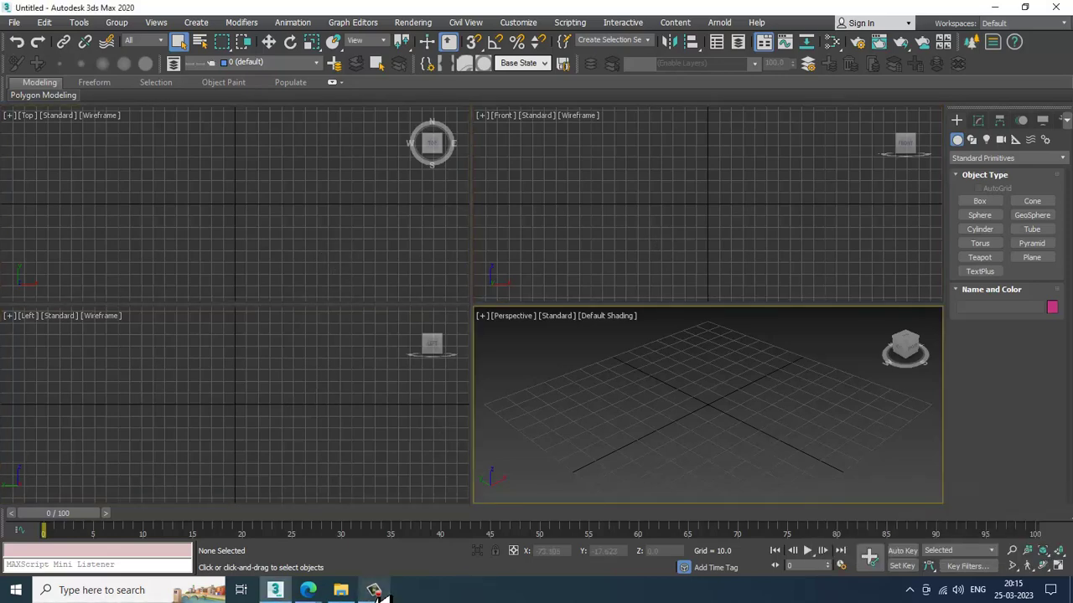
pyautogui.click(683, 278)
pyautogui.click(374, 259)
pyautogui.click(419, 352)
pyautogui.click(662, 448)
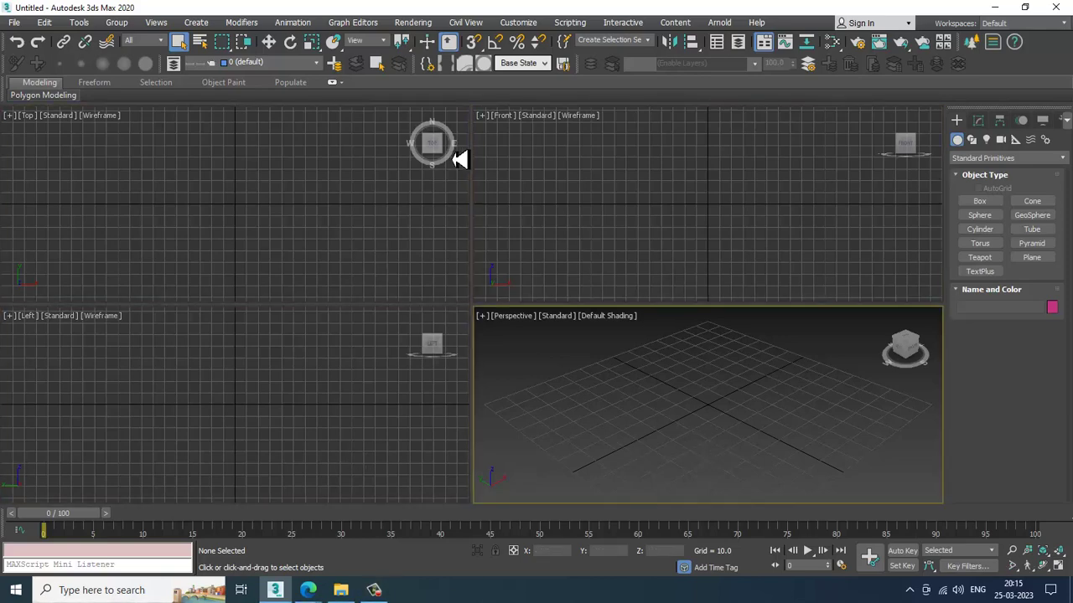
# View the image file "WhatsApp Image 2023-03-25 at 8.08.34 PM.jpeg" from the JCb folder on drive D as a modelling reference
pyautogui.click(15, 25)
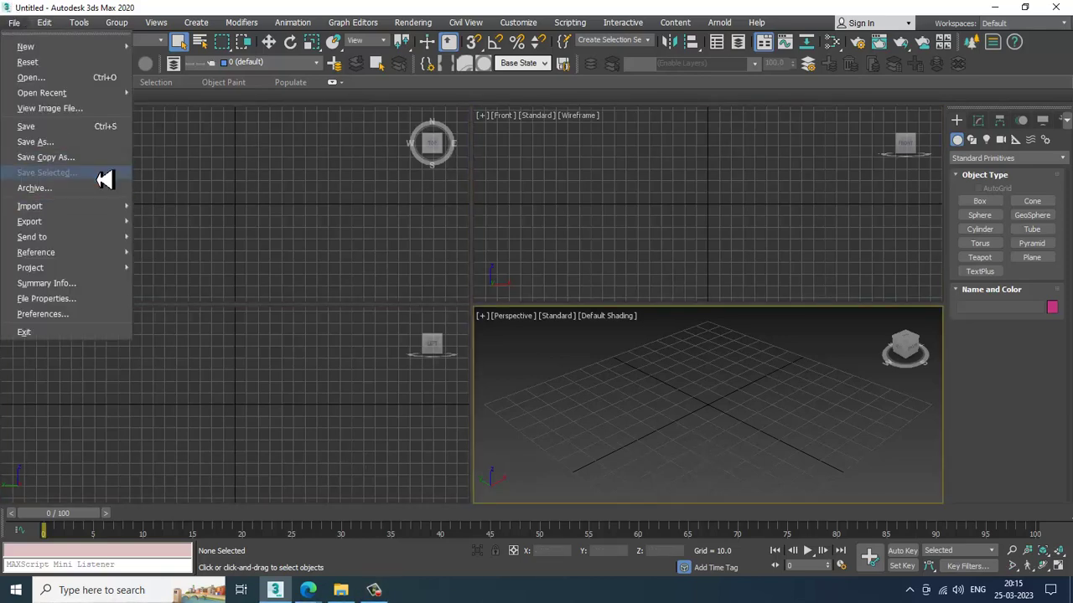
pyautogui.click(100, 108)
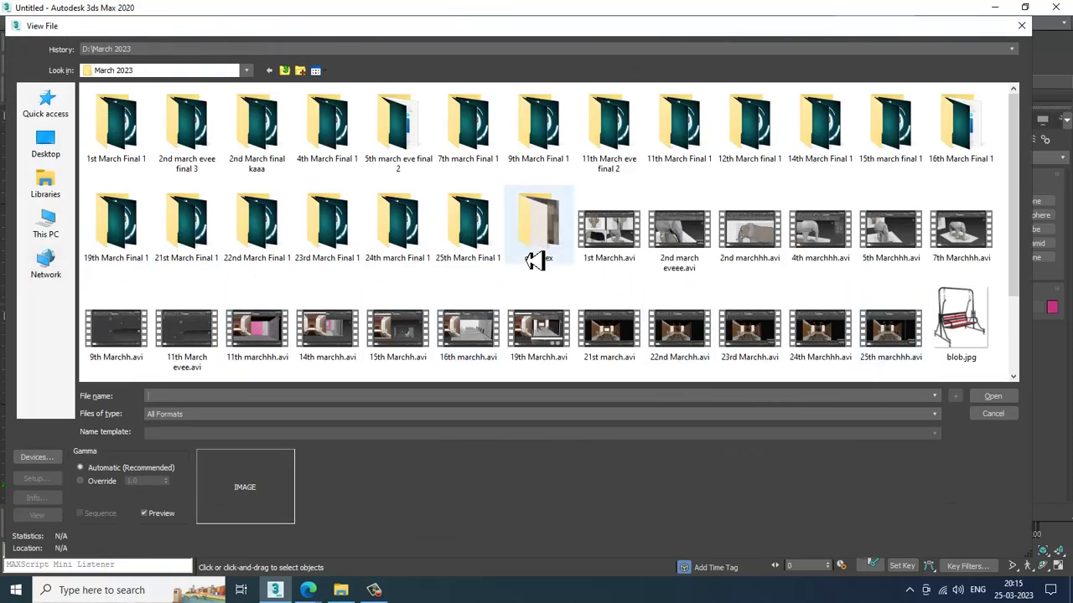
pyautogui.scroll(-2, 535, 260)
pyautogui.scroll(2, 290, 301)
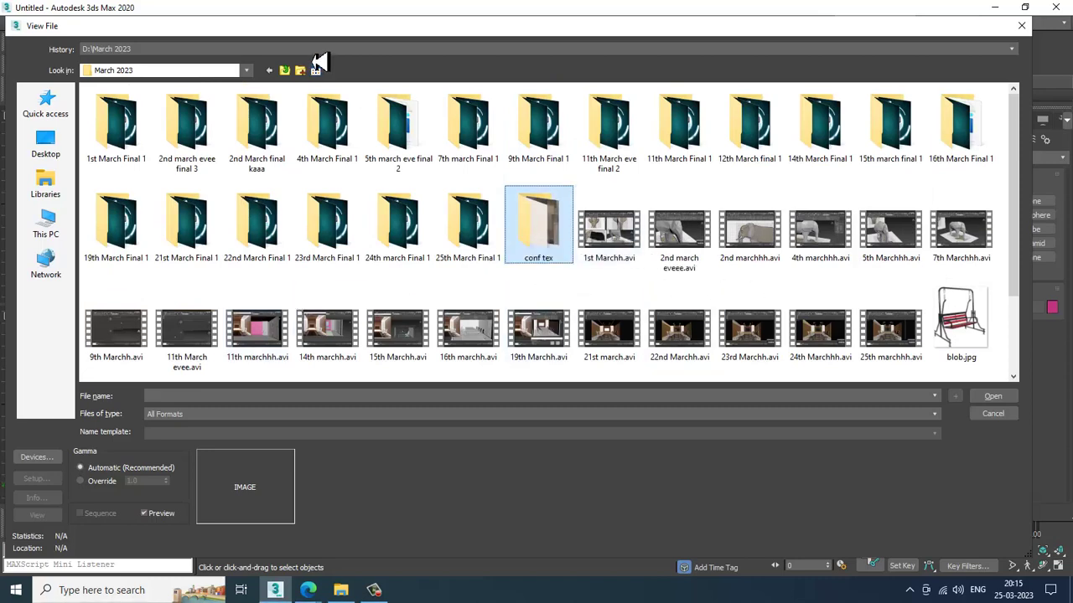
pyautogui.click(284, 70)
pyautogui.doubleClick(184, 121)
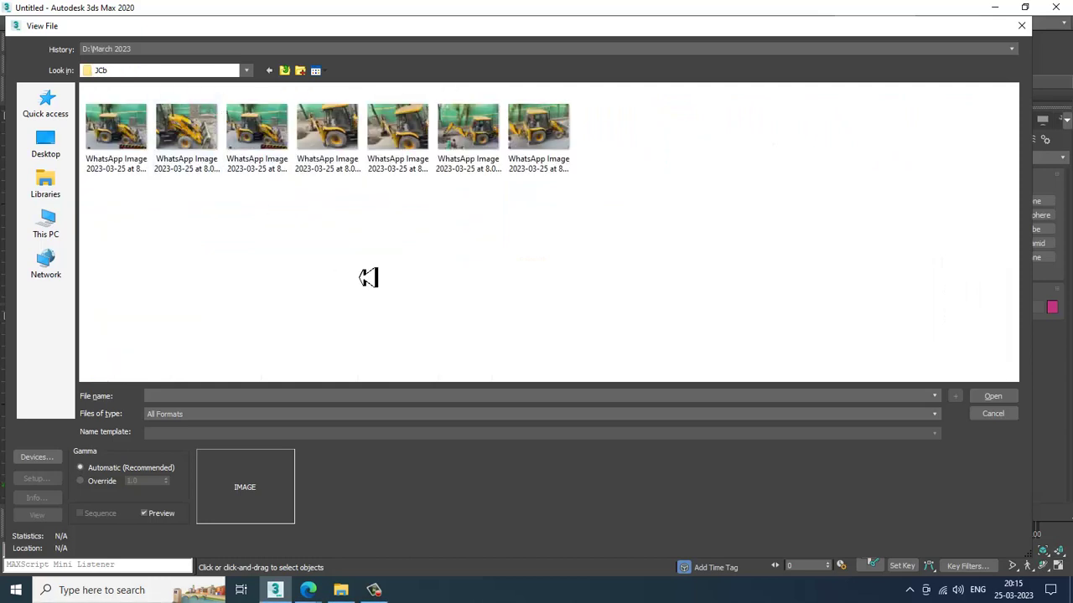
pyautogui.click(111, 147)
pyautogui.click(117, 147)
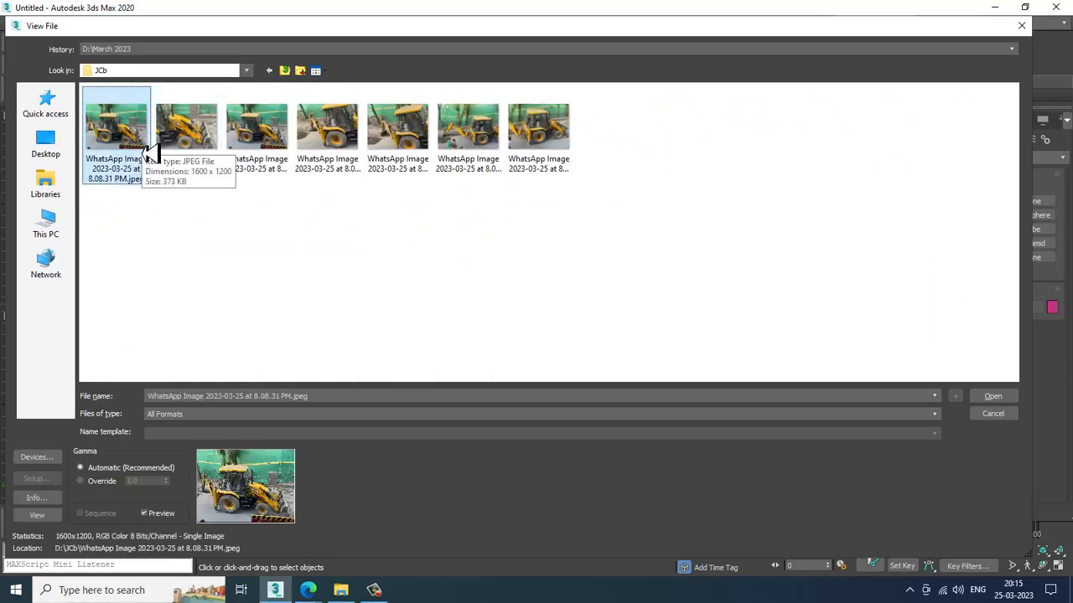
pyautogui.doubleClick(547, 151)
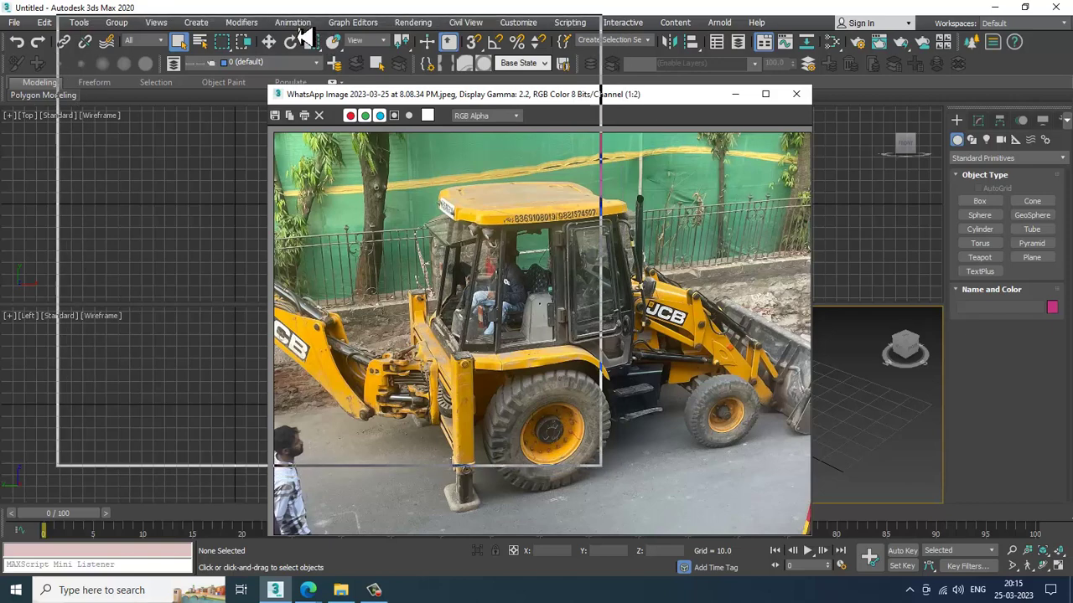
# Move the 8.08.34 PM photo window beside the Perspective viewport and shrink it so that the viewport stays clear
pyautogui.moveTo(515, 94); pyautogui.dragTo(245, 15)
pyautogui.moveTo(544, 458); pyautogui.dragTo(445, 481)
pyautogui.scroll(1, 238, 322)
pyautogui.scroll(-2, 231, 309)
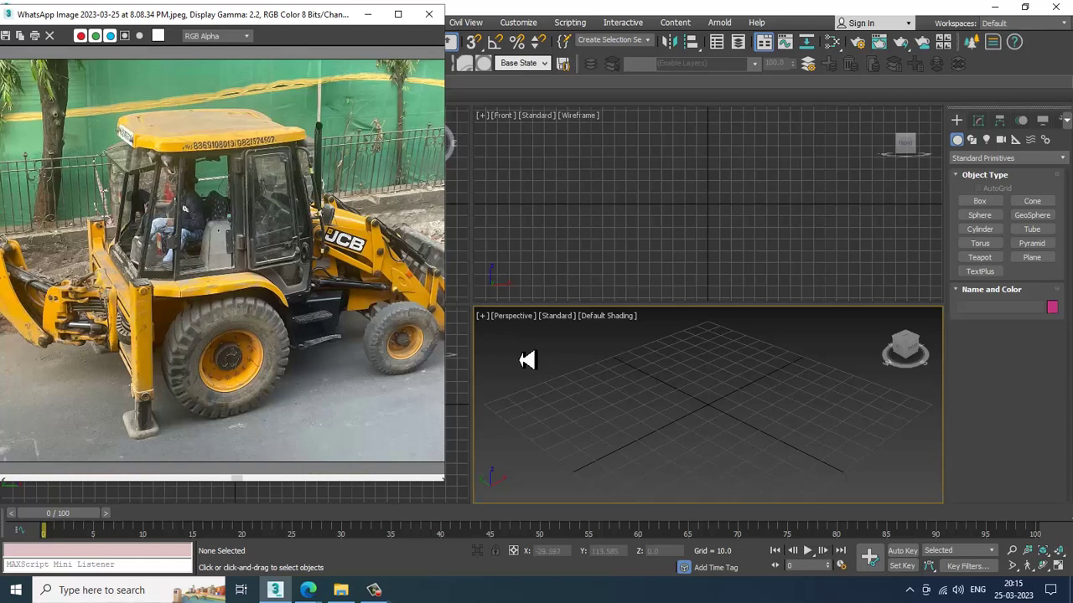
# Create a flat ground plane extending well beyond the home grid in the maximized Perspective viewport
pyautogui.moveTo(738, 380)
pyautogui.mouseDown(button='middle')
pyautogui.moveTo(717, 374)
pyautogui.moveTo(759, 361)
pyautogui.moveTo(735, 369)
pyautogui.mouseUp(button='middle')
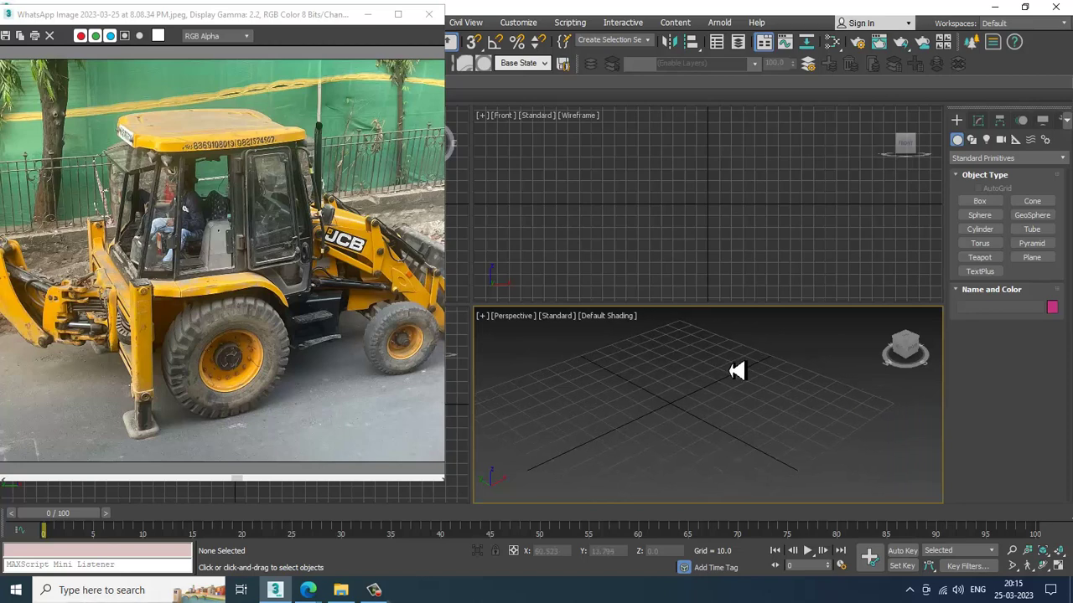
pyautogui.click(1031, 257)
pyautogui.hotkey('alt', 'w')
pyautogui.scroll(-3, 730, 352)
pyautogui.keyDown('alt'); pyautogui.moveTo(730, 352); pyautogui.dragTo(694, 344, button='middle'); pyautogui.keyUp('alt')
pyautogui.moveTo(684, 208); pyautogui.dragTo(570, 548)
pyautogui.press('w')
# Enlarge the reference photo around the loader's cab and maximize the Top viewport with the whole plane in view
pyautogui.scroll(3, 243, 260)
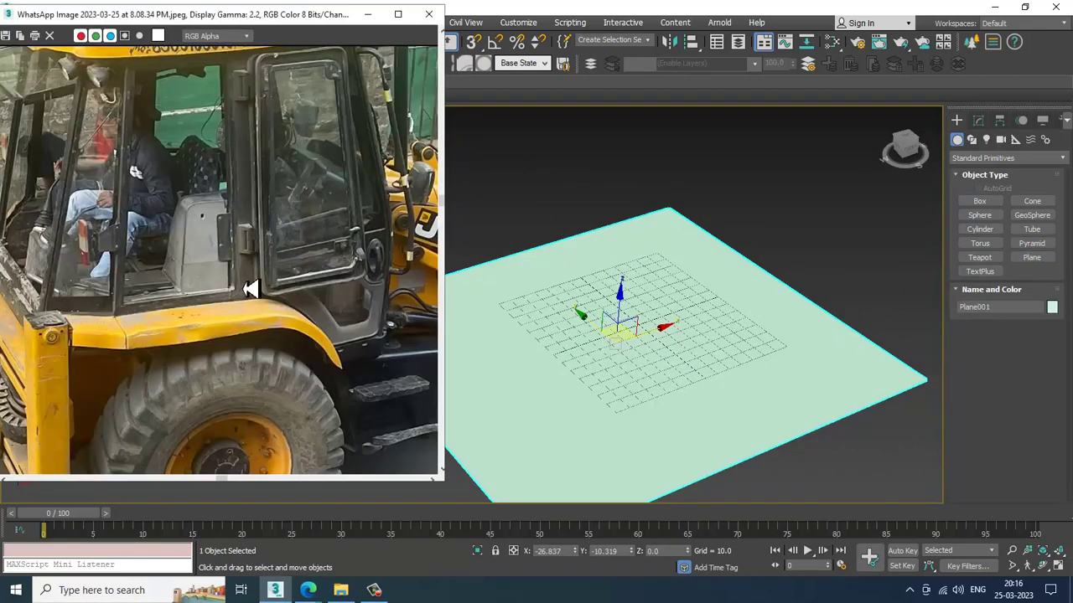
pyautogui.moveTo(188, 273); pyautogui.dragTo(159, 261, button='middle')
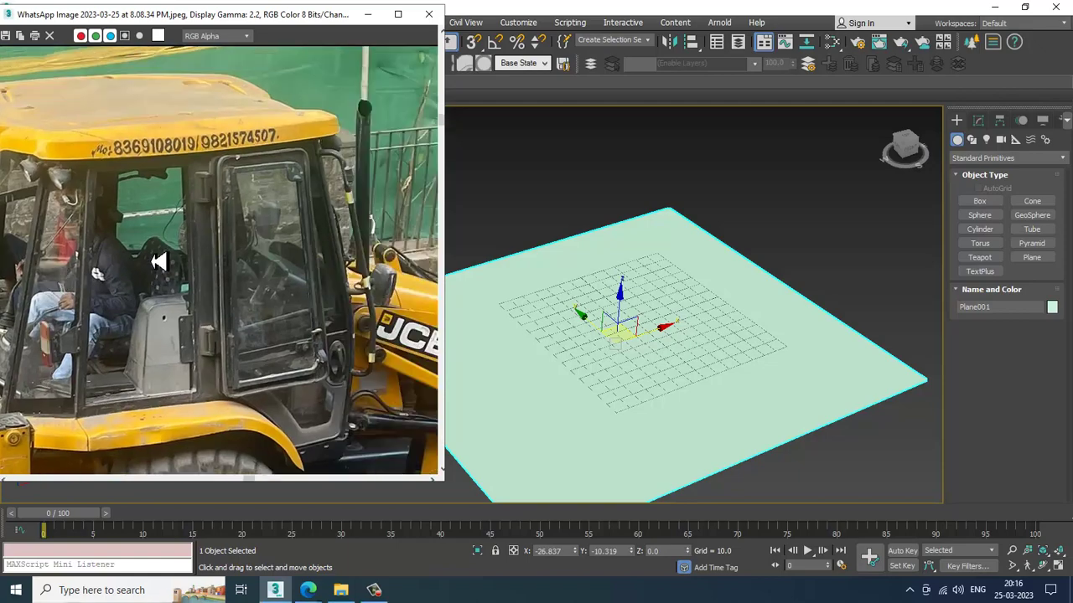
pyautogui.moveTo(819, 302); pyautogui.dragTo(841, 307, button='middle')
pyautogui.hotkey('alt', 'w')
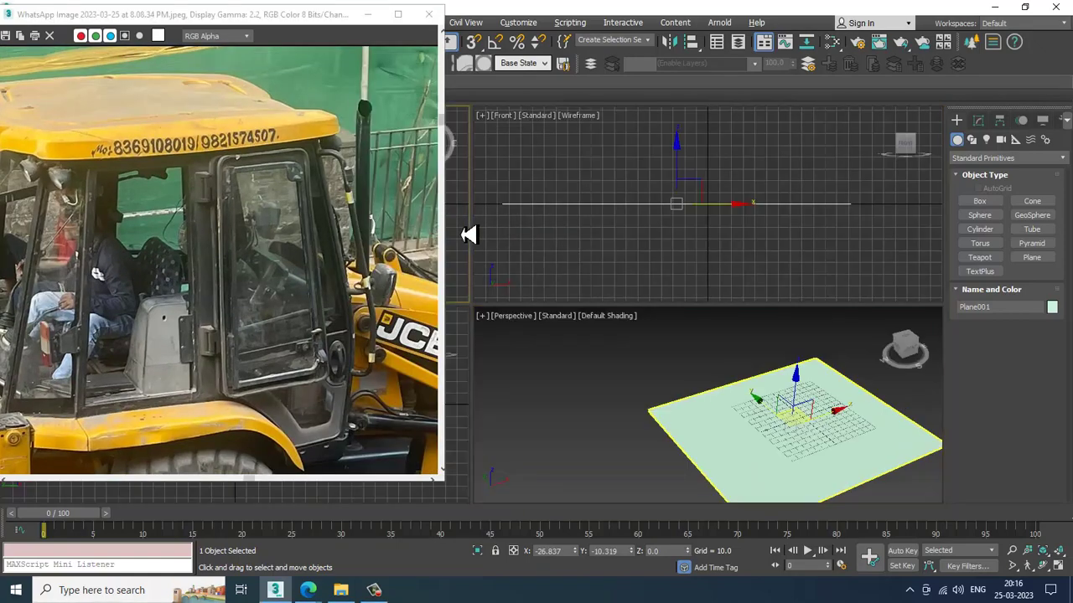
pyautogui.middleClick(463, 234)
pyautogui.hotkey('alt', 'w')
pyautogui.scroll(-5, 468, 235)
pyautogui.moveTo(468, 234); pyautogui.dragTo(639, 240, button='middle')
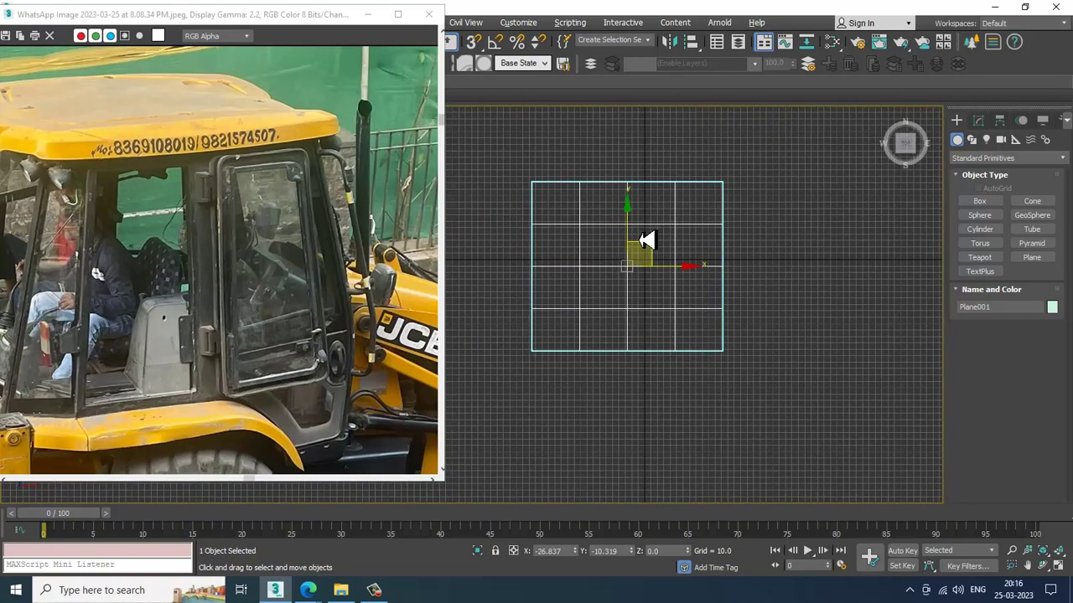
# Move the photo window out of the way and view the second reference image, "WhatsApp Image 2023-03-25 at 8.08.31 PM.jpeg"
pyautogui.moveTo(197, 29); pyautogui.dragTo(166, 192)
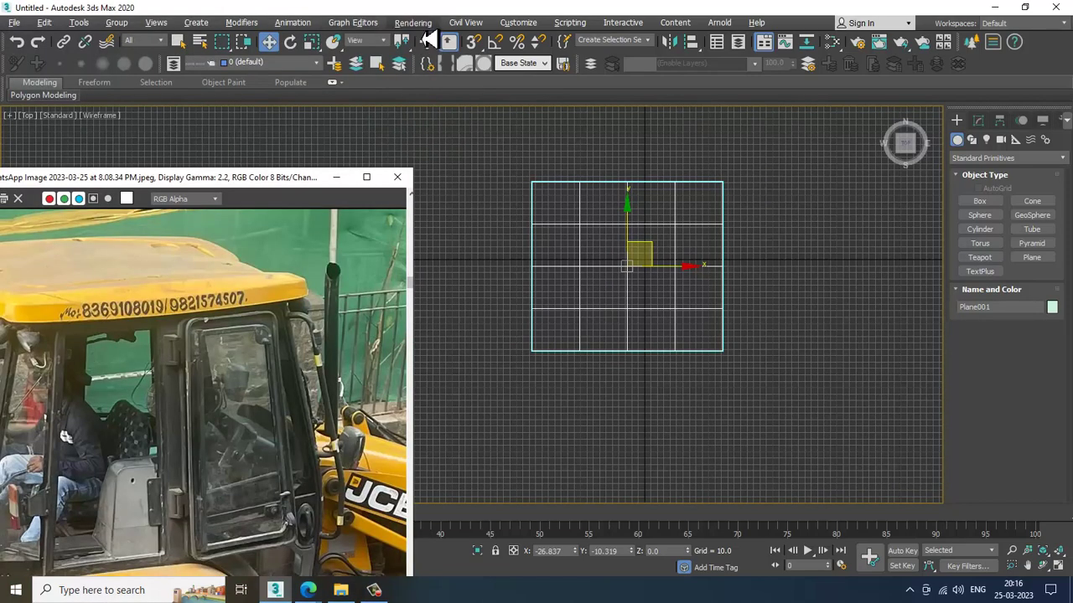
pyautogui.click(16, 23)
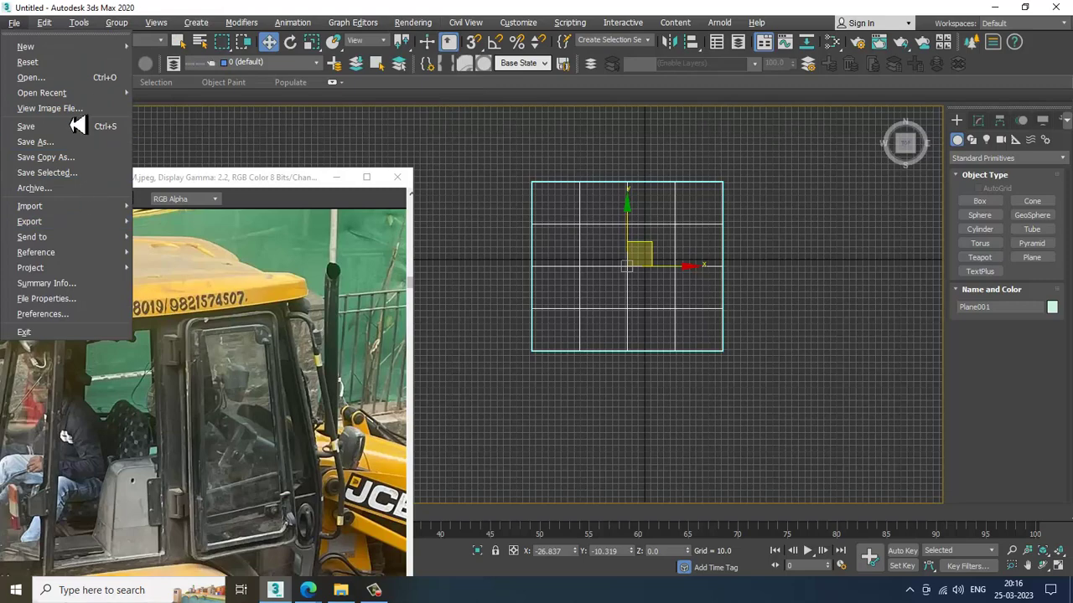
pyautogui.click(75, 109)
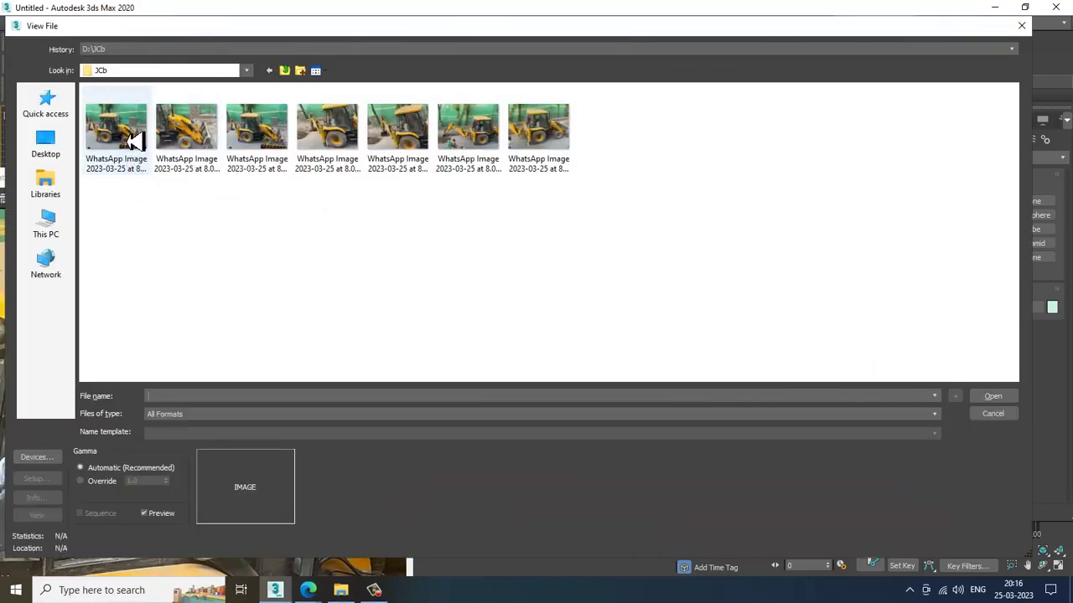
pyautogui.doubleClick(130, 134)
# Inspect the second loader photo and move its window beside the plane in the Top viewport
pyautogui.scroll(1, 575, 363)
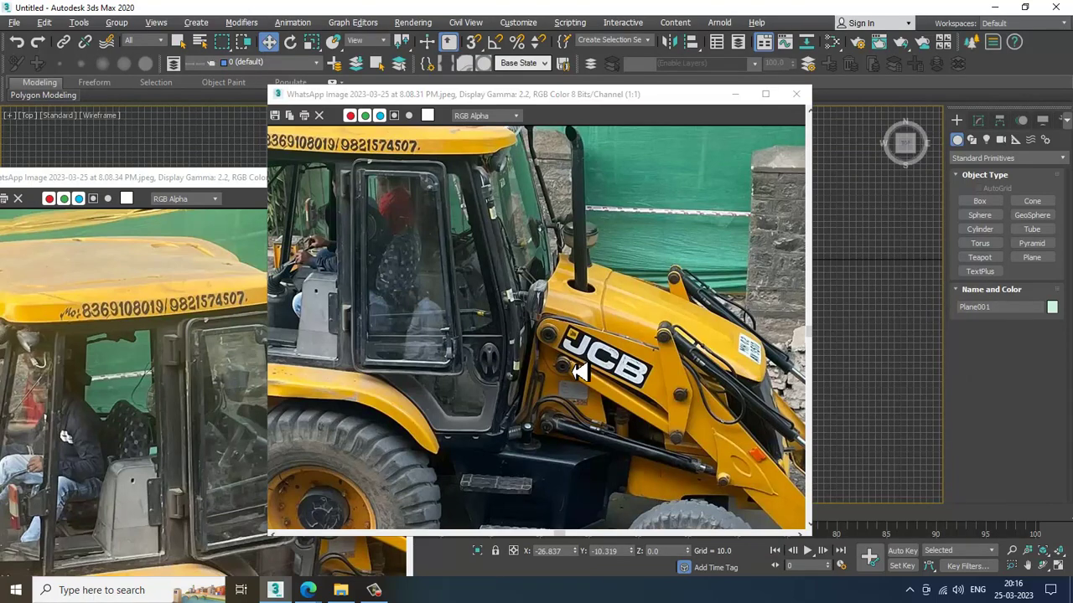
pyautogui.scroll(-1, 516, 261)
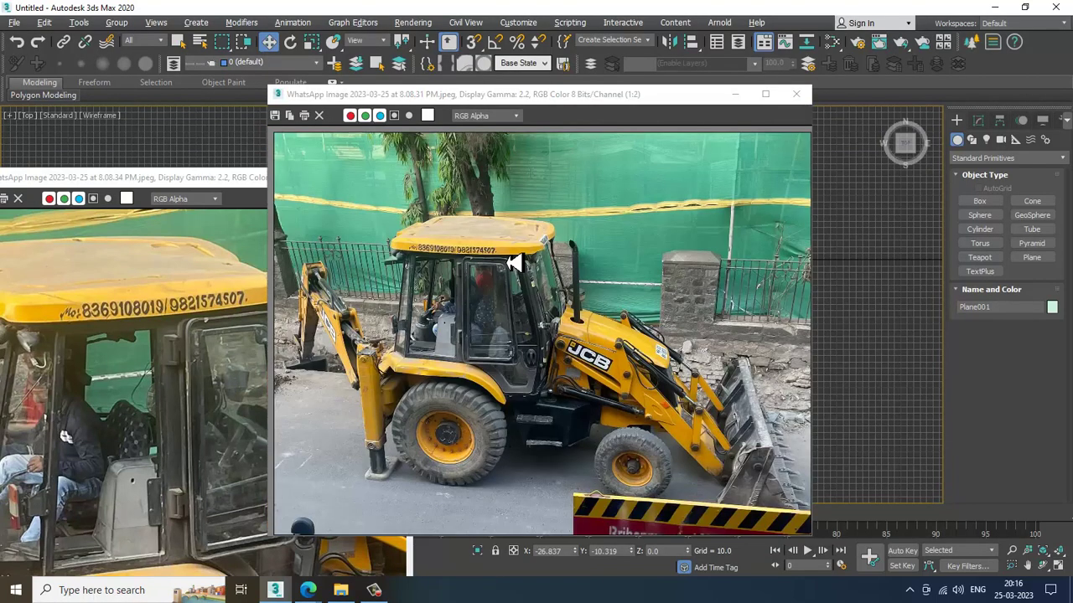
pyautogui.moveTo(519, 94); pyautogui.dragTo(214, 63)
pyautogui.moveTo(642, 275); pyautogui.dragTo(684, 290, button='middle')
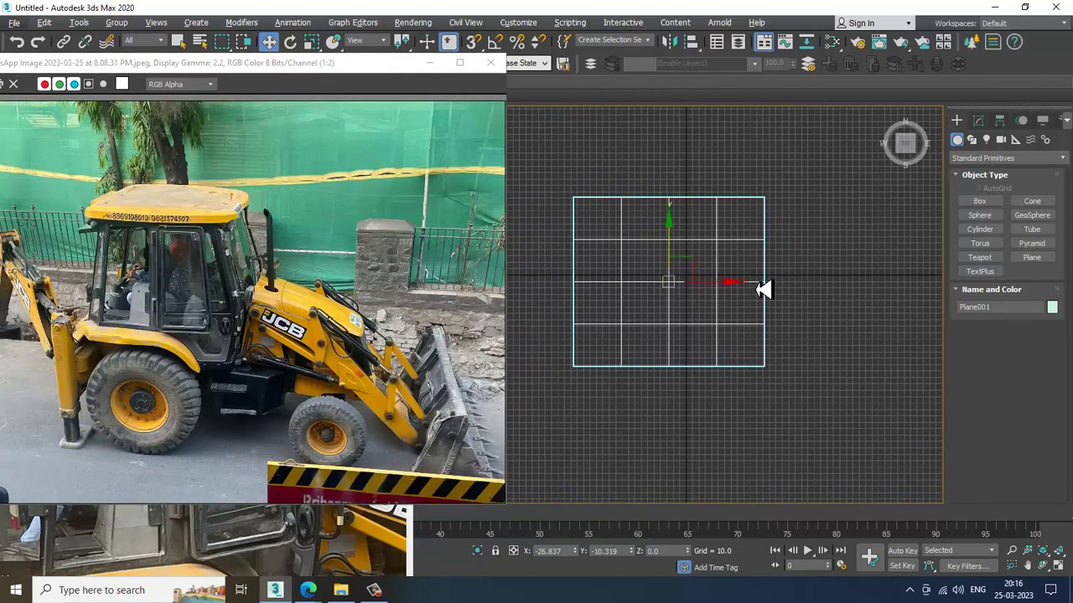
# Start the Line tool and bring the 8.08.34 PM photo in front of the other one, zoomed out to the whole loader
pyautogui.scroll(2, 762, 288)
pyautogui.click(971, 139)
pyautogui.click(979, 211)
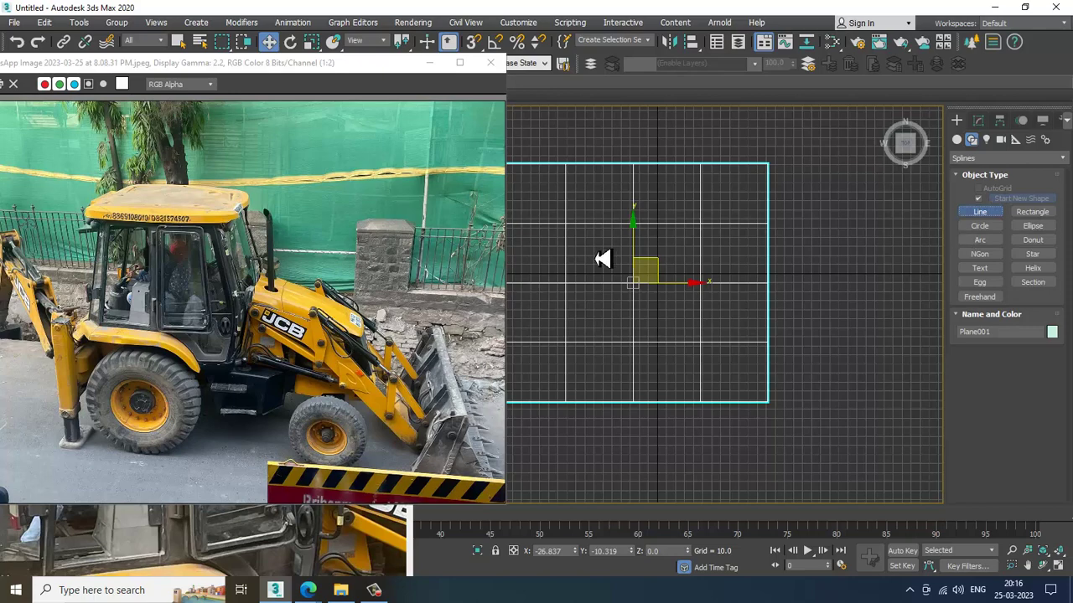
pyautogui.moveTo(607, 257); pyautogui.dragTo(691, 252, button='middle')
pyautogui.click(129, 537)
pyautogui.moveTo(102, 339); pyautogui.dragTo(221, 264, button='middle')
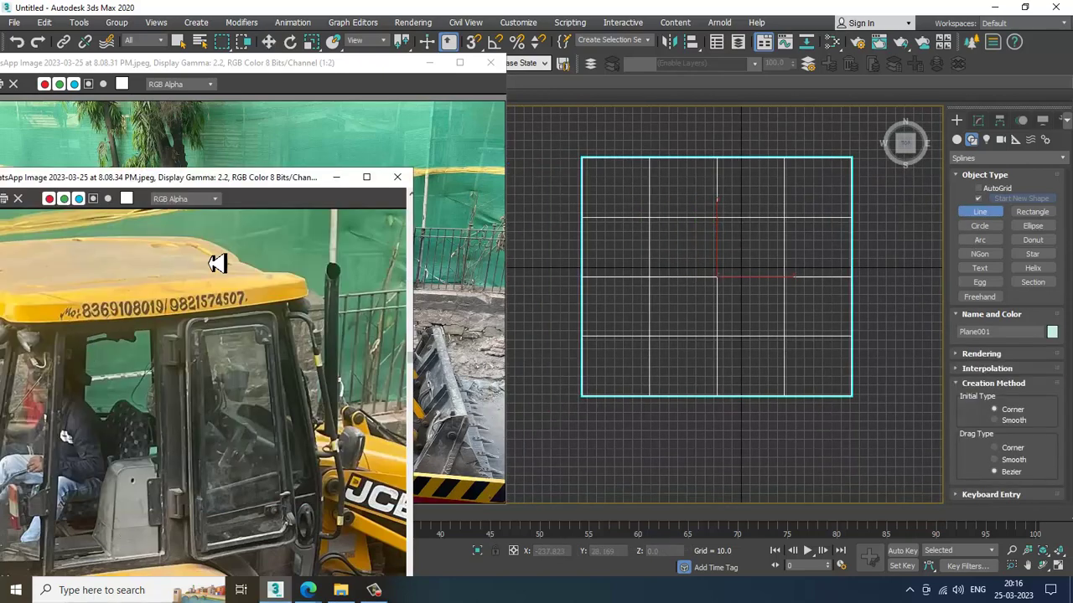
pyautogui.moveTo(202, 180); pyautogui.dragTo(225, 140)
pyautogui.scroll(-1, 230, 322)
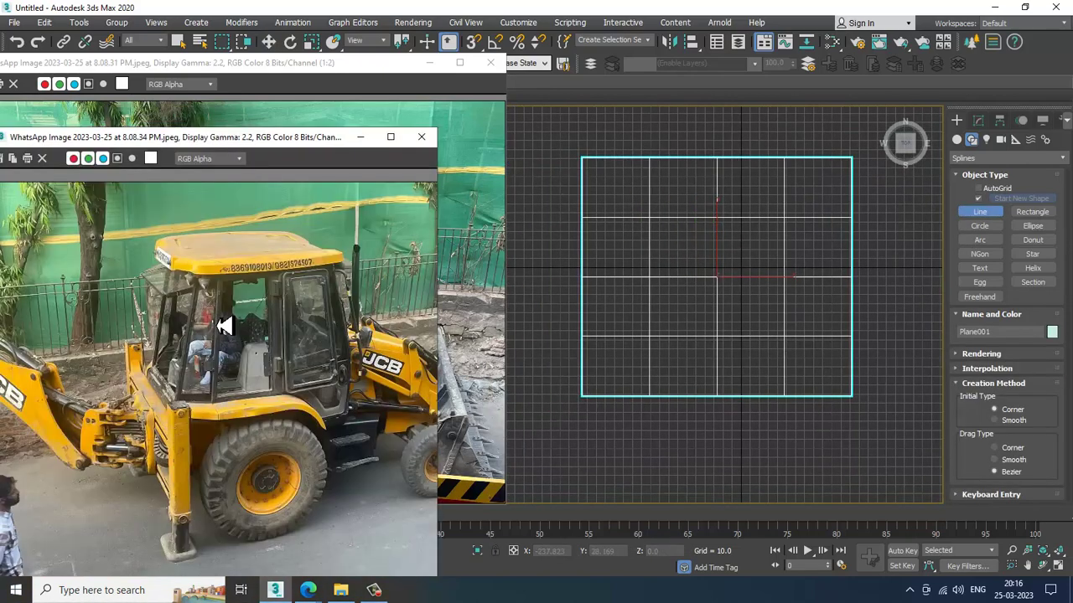
# Draw a closed straight-segment Line outline of the cab on the plane in Top view, with two angled corners at its west end
pyautogui.moveTo(708, 300); pyautogui.dragTo(711, 310, button='middle')
pyautogui.scroll(2, 710, 310)
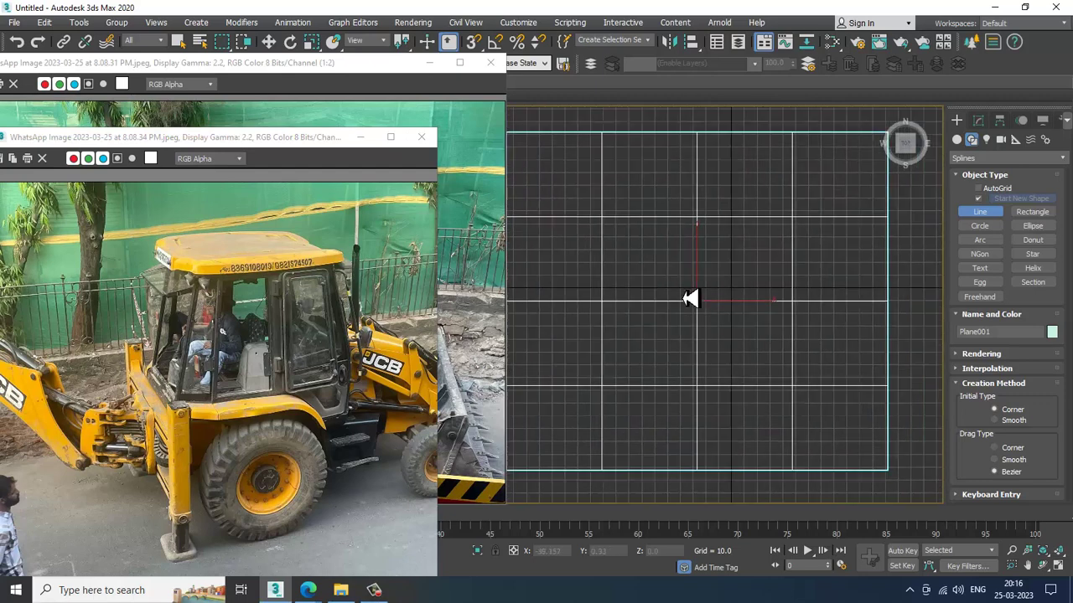
pyautogui.click(748, 217)
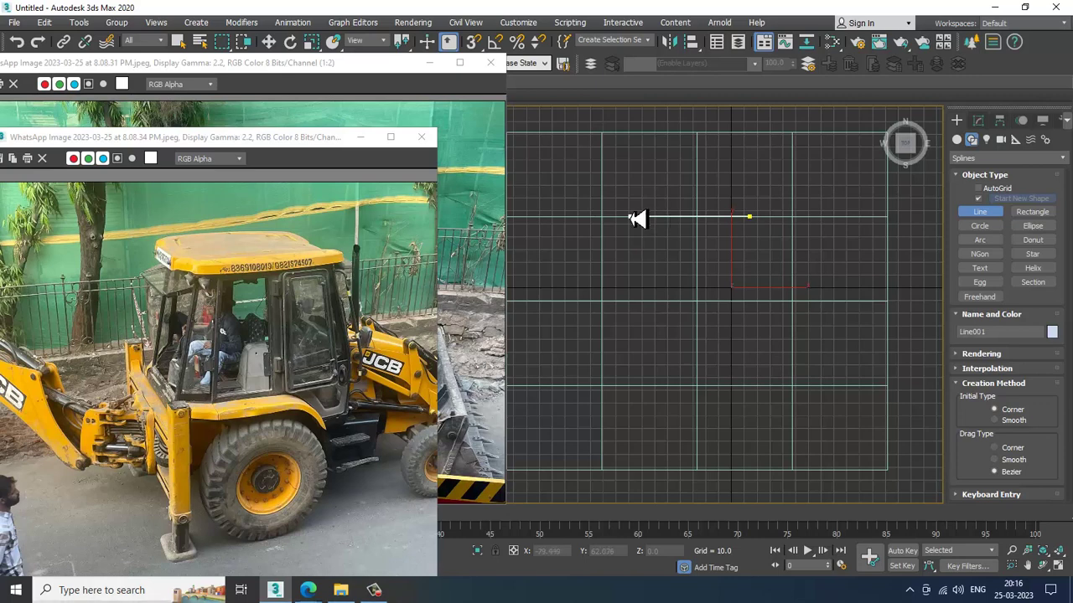
pyautogui.click(610, 237)
pyautogui.click(610, 324)
pyautogui.click(632, 344)
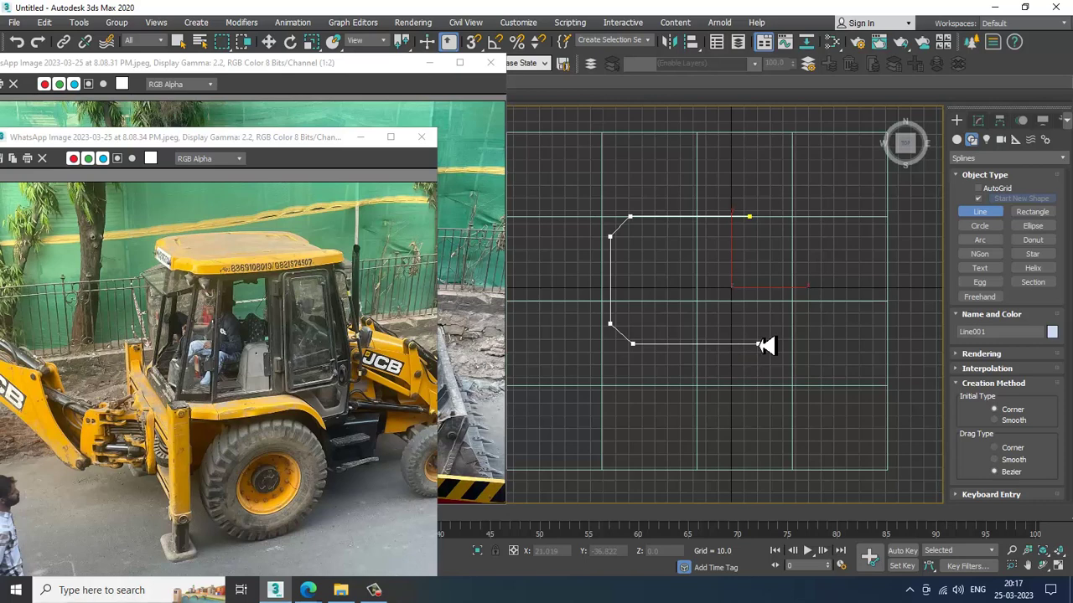
pyautogui.click(755, 344)
pyautogui.scroll(4, 755, 222)
pyautogui.press('BackSpace')
pyautogui.click(759, 480)
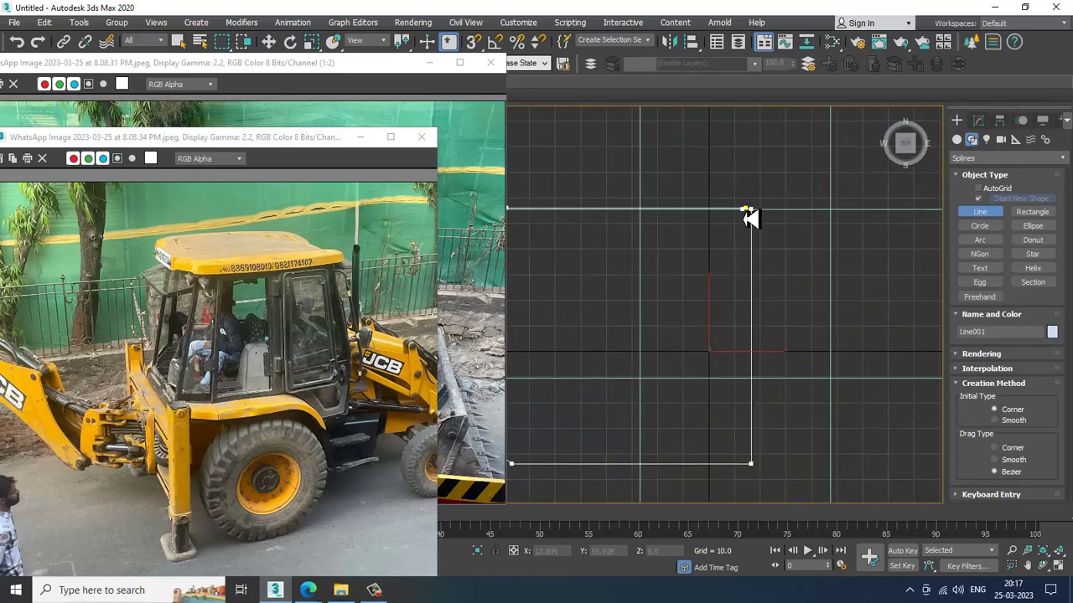
pyautogui.click(748, 211)
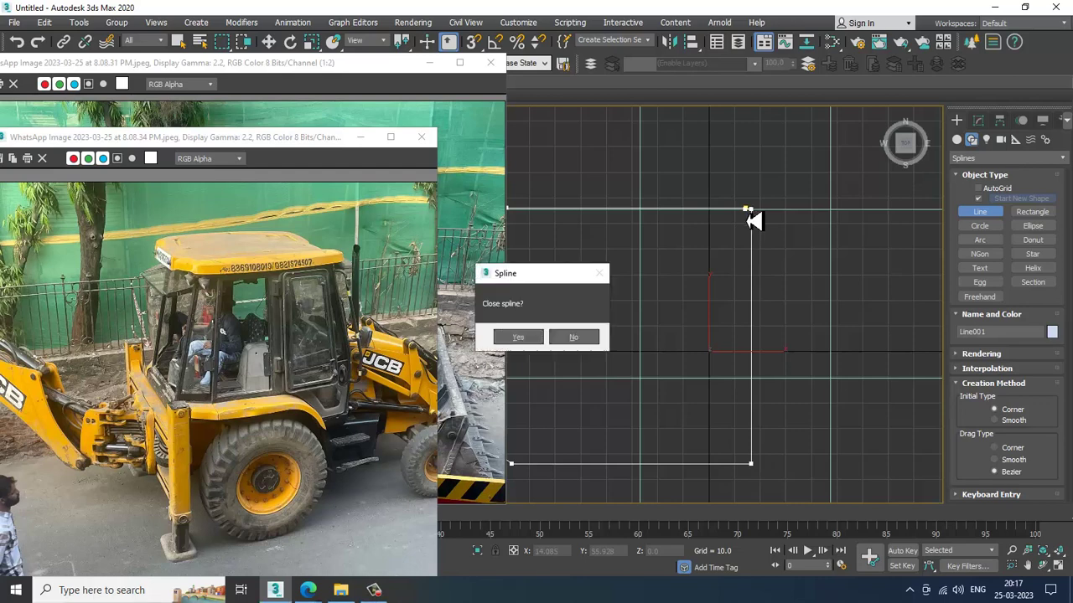
pyautogui.click(557, 345)
# Delete the extra vertex beside the cab outline's northeast corner, leaving a single corner vertex there
pyautogui.scroll(3, 709, 253)
pyautogui.press('w')
pyautogui.moveTo(842, 184); pyautogui.dragTo(790, 243, button='middle')
pyautogui.press('1')
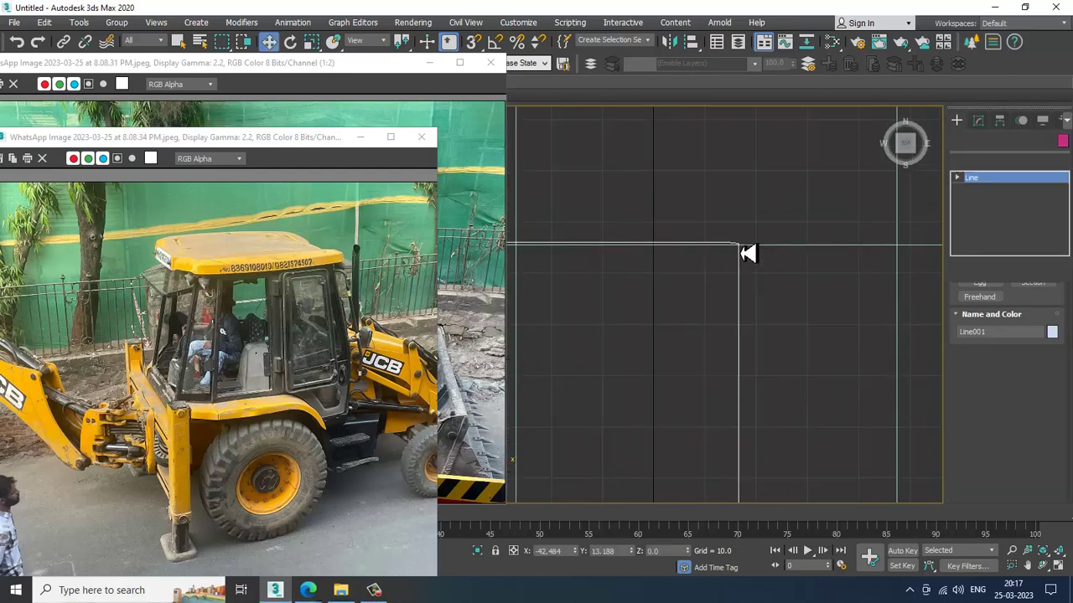
pyautogui.click(738, 246)
pyautogui.moveTo(742, 251); pyautogui.dragTo(736, 252)
pyautogui.press('Delete')
pyautogui.click(739, 245)
pyautogui.scroll(-2, 738, 260)
pyautogui.scroll(-2, 766, 199)
pyautogui.moveTo(734, 269); pyautogui.dragTo(756, 215, button='middle')
pyautogui.scroll(2, 758, 209)
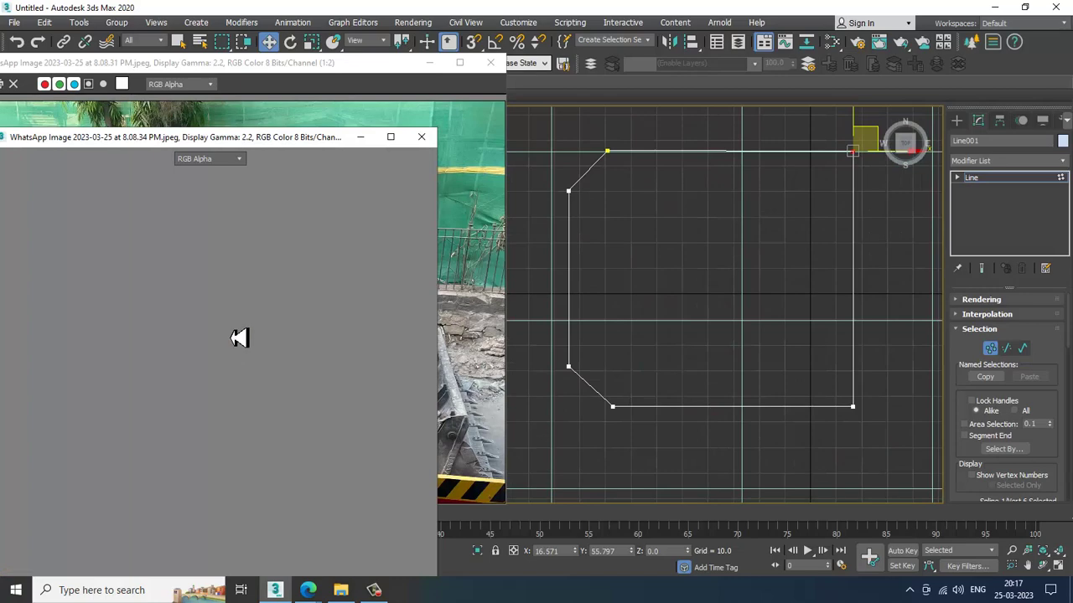
# Leave vertex editing and raise the cab outline above the plane to about Z 54 in the Perspective viewport
pyautogui.moveTo(819, 435); pyautogui.dragTo(696, 372, button='middle')
pyautogui.hotkey('alt', 'w')
pyautogui.hotkey('alt', 'w')
pyautogui.moveTo(696, 373); pyautogui.dragTo(867, 314, button='middle')
pyautogui.click(1026, 178)
pyautogui.moveTo(711, 280); pyautogui.dragTo(713, 200)
# Add an Extrude modifier to the cab outline with an amount of 105.5, judging the height against the 8.08.34 PM photo
pyautogui.scroll(3, 232, 394)
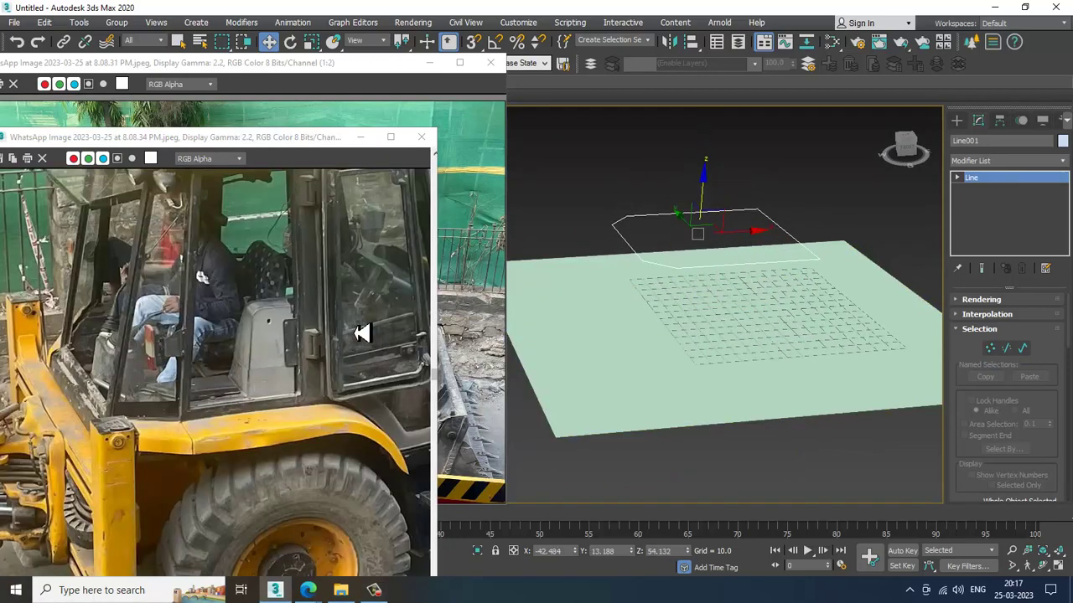
pyautogui.moveTo(396, 387); pyautogui.dragTo(315, 374, button='middle')
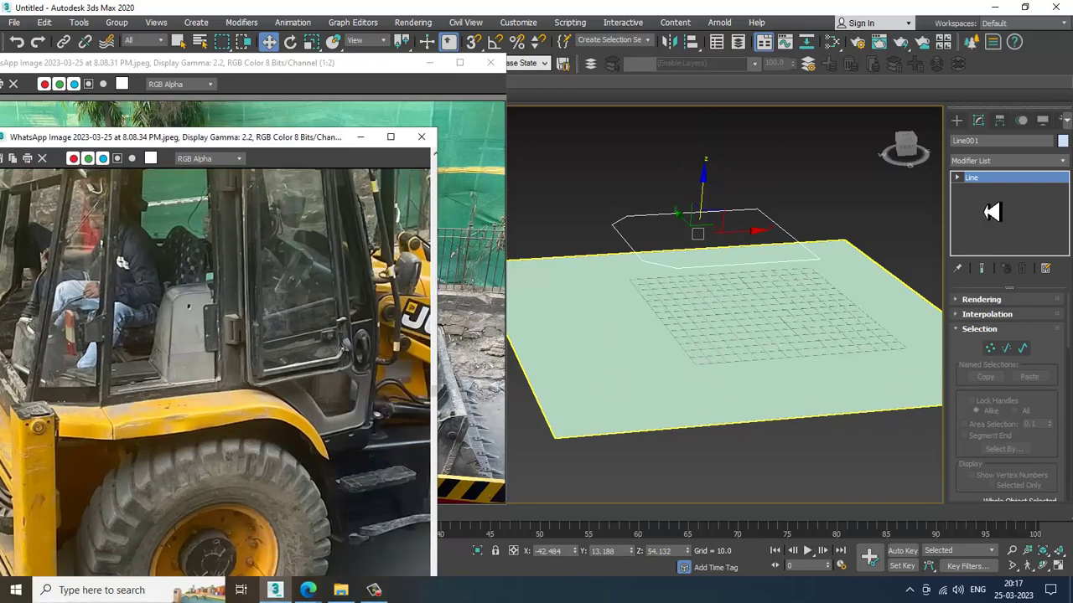
pyautogui.click(1010, 166)
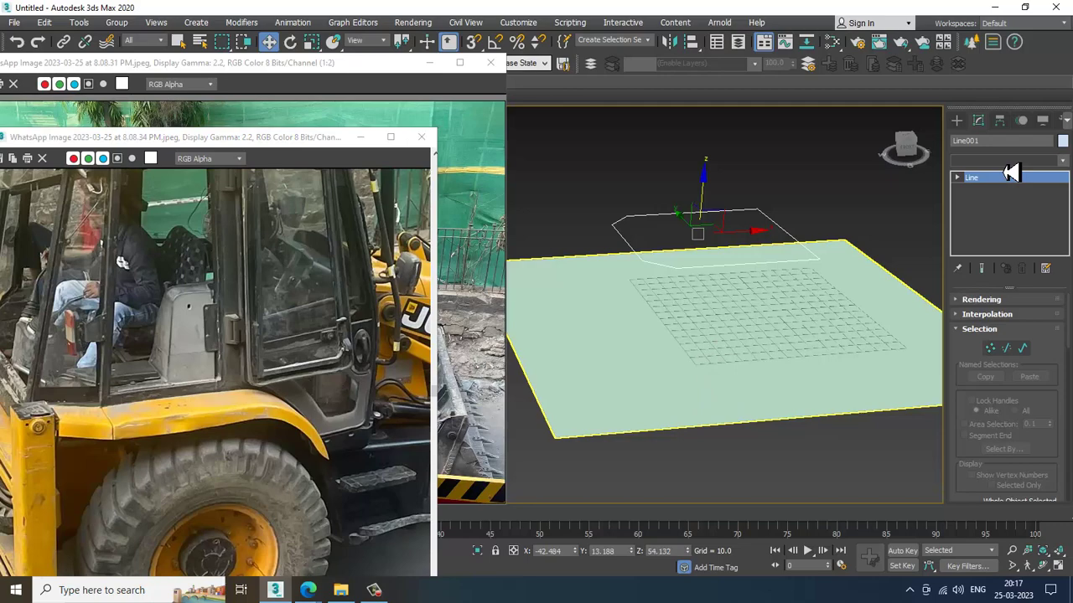
pyautogui.click(1010, 167)
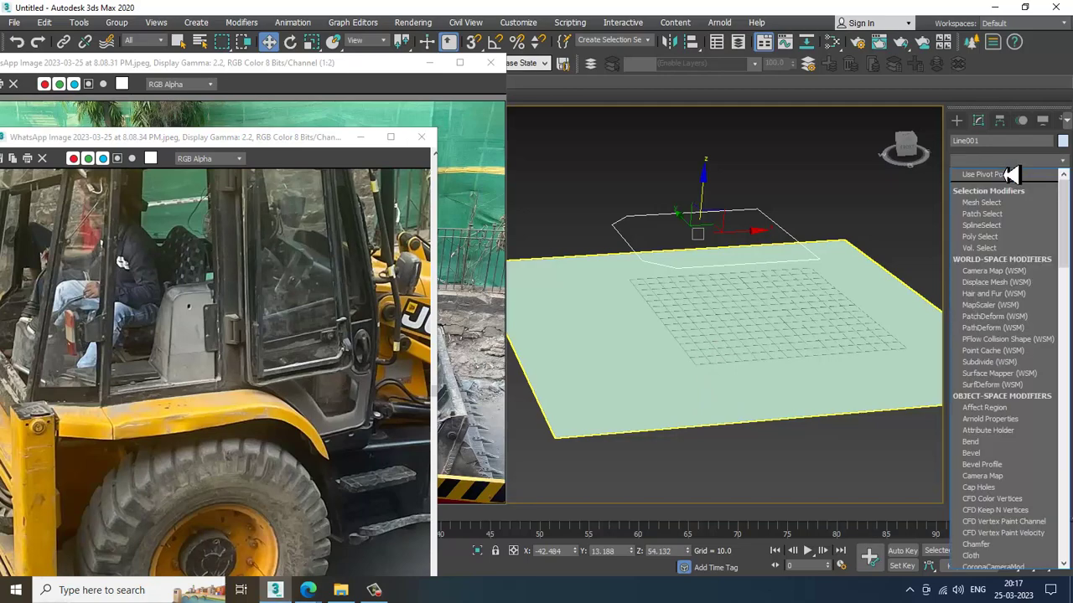
pyautogui.scroll(-10, 1009, 351)
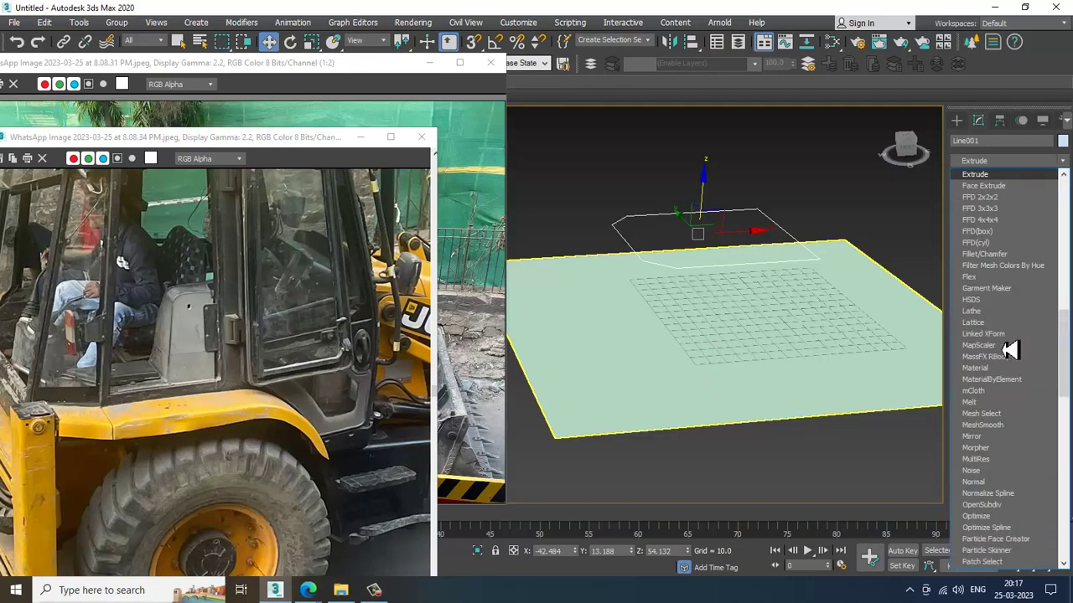
pyautogui.press('Return')
pyautogui.moveTo(1045, 317); pyautogui.dragTo(1054, 187)
pyautogui.click(215, 369)
# Convert the extruded cab block to an Editable Poly
pyautogui.keyDown('alt'); pyautogui.moveTo(570, 352); pyautogui.dragTo(701, 328, button='middle'); pyautogui.keyUp('alt')
pyautogui.scroll(3, 695, 290)
pyautogui.moveTo(695, 290)
pyautogui.keyDown('alt'); pyautogui.mouseDown(button='middle')
pyautogui.moveTo(710, 285)
pyautogui.moveTo(693, 290)
pyautogui.moveTo(690, 277)
pyautogui.moveTo(683, 290)
pyautogui.mouseUp(button='middle'); pyautogui.keyUp('alt')
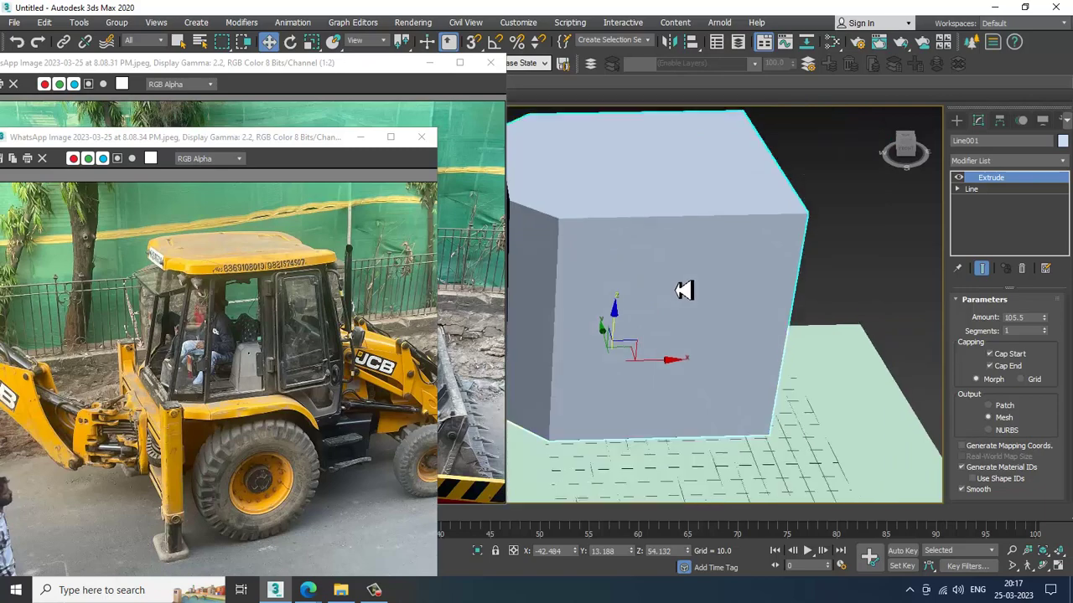
pyautogui.rightClick(659, 230)
pyautogui.moveTo(735, 372)
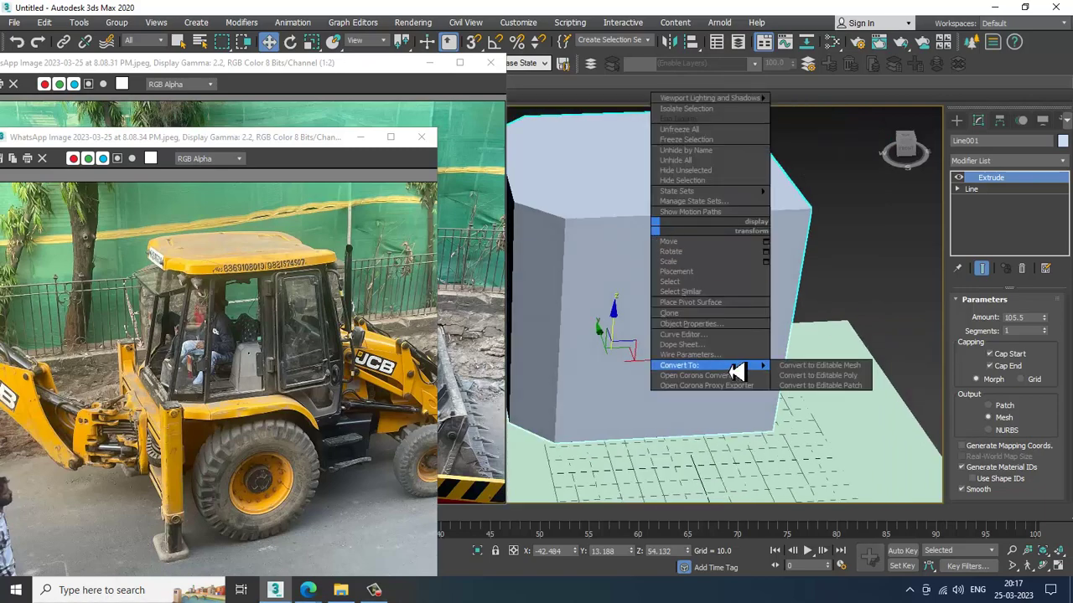
pyautogui.click(818, 376)
# Select the cab block's six top vertices and scale them uniformly to 95%
pyautogui.keyDown('alt'); pyautogui.moveTo(817, 375); pyautogui.dragTo(749, 304, button='middle'); pyautogui.keyUp('alt')
pyautogui.press('1')
pyautogui.moveTo(560, 170); pyautogui.dragTo(855, 260)
pyautogui.press('r')
pyautogui.moveTo(677, 236); pyautogui.dragTo(689, 247)
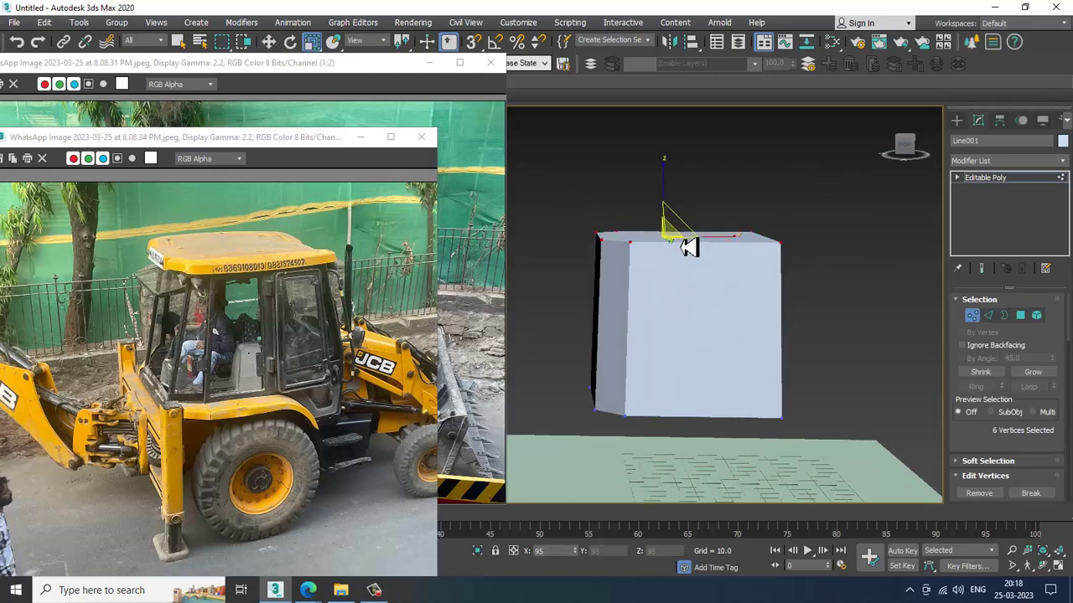
# Move the six vertices of the cab's south side outward along Y by about 15 units to widen the body
pyautogui.keyDown('alt'); pyautogui.moveTo(689, 247); pyautogui.dragTo(725, 272, button='middle'); pyautogui.keyUp('alt')
pyautogui.scroll(2, 192, 392)
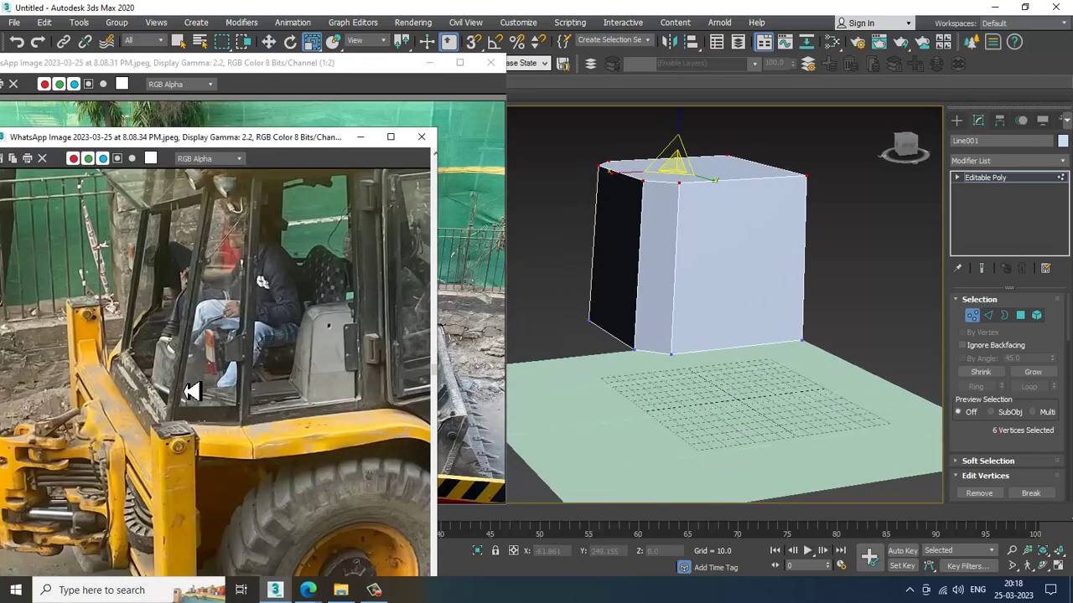
pyautogui.keyDown('alt'); pyautogui.moveTo(689, 332); pyautogui.dragTo(774, 138, button='middle'); pyautogui.keyUp('alt')
pyautogui.moveTo(806, 172); pyautogui.dragTo(704, 453)
pyautogui.press('w')
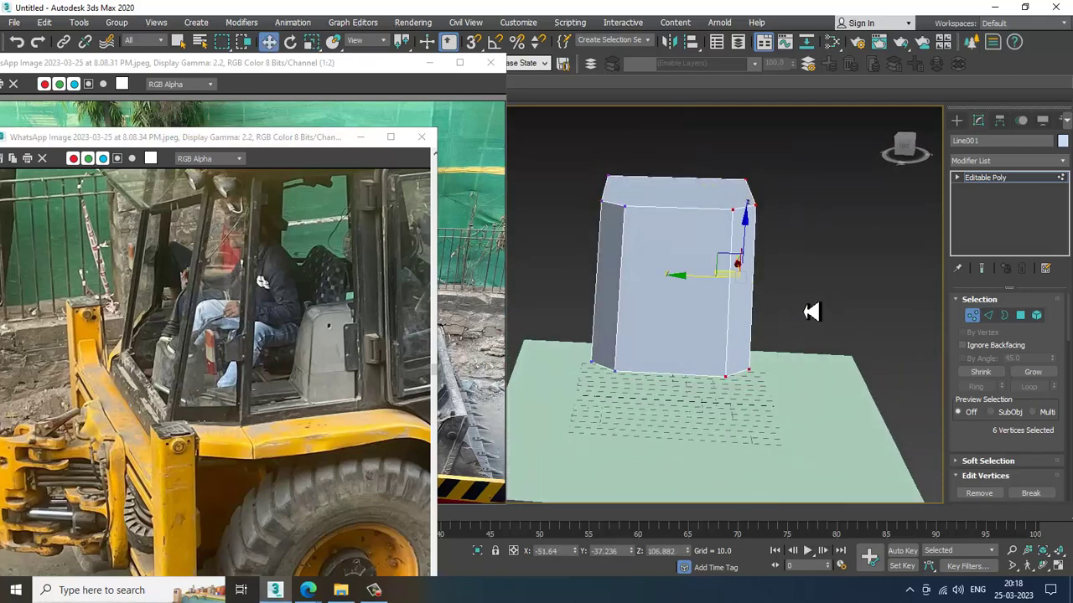
pyautogui.moveTo(711, 287); pyautogui.dragTo(737, 295)
pyautogui.keyDown('alt'); pyautogui.moveTo(804, 297); pyautogui.dragTo(729, 293, button='middle'); pyautogui.keyUp('alt')
# Examine the cab's side and front shape in the 8.08.34 PM photo and up close in the 8.08.31 PM photo
pyautogui.click(229, 310)
pyautogui.moveTo(305, 310); pyautogui.dragTo(230, 310, button='middle')
pyautogui.moveTo(402, 312); pyautogui.dragTo(323, 322, button='middle')
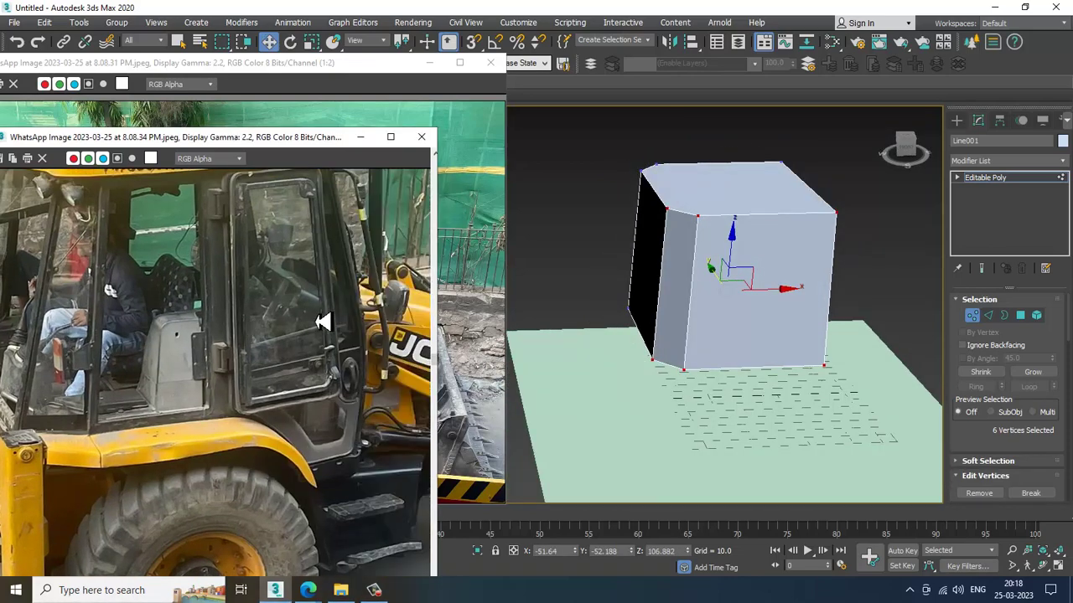
pyautogui.scroll(-3, 290, 367)
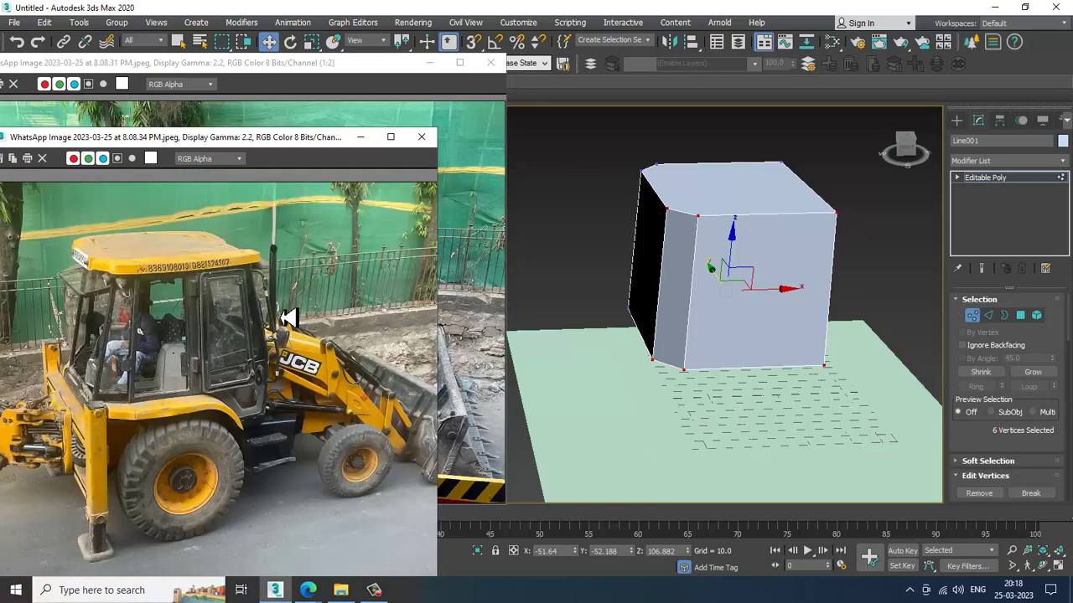
pyautogui.keyDown('alt'); pyautogui.moveTo(733, 296); pyautogui.dragTo(737, 260, button='middle'); pyautogui.keyUp('alt')
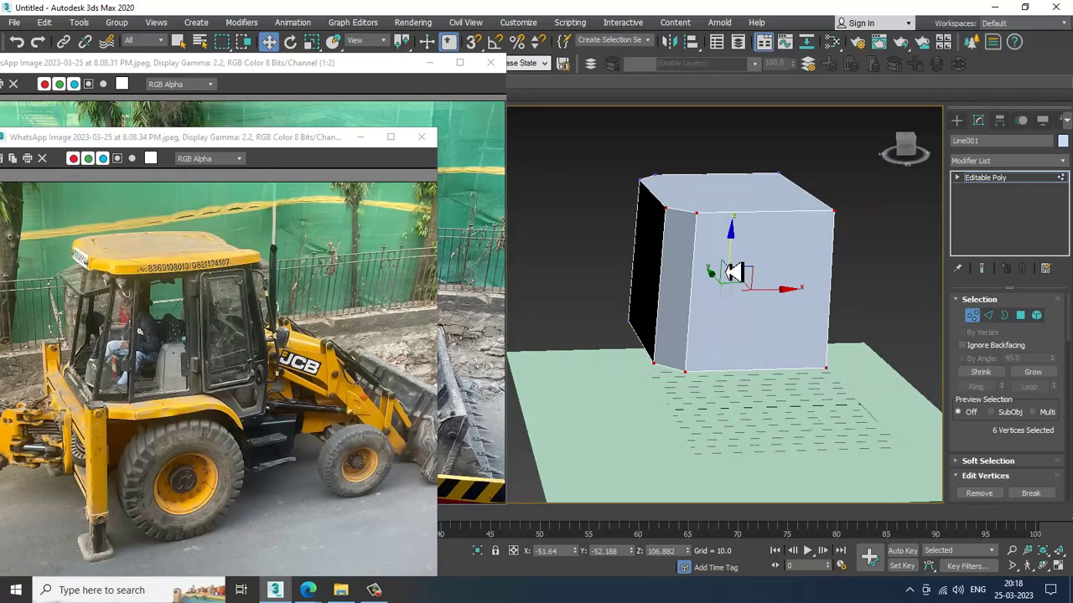
pyautogui.click(479, 174)
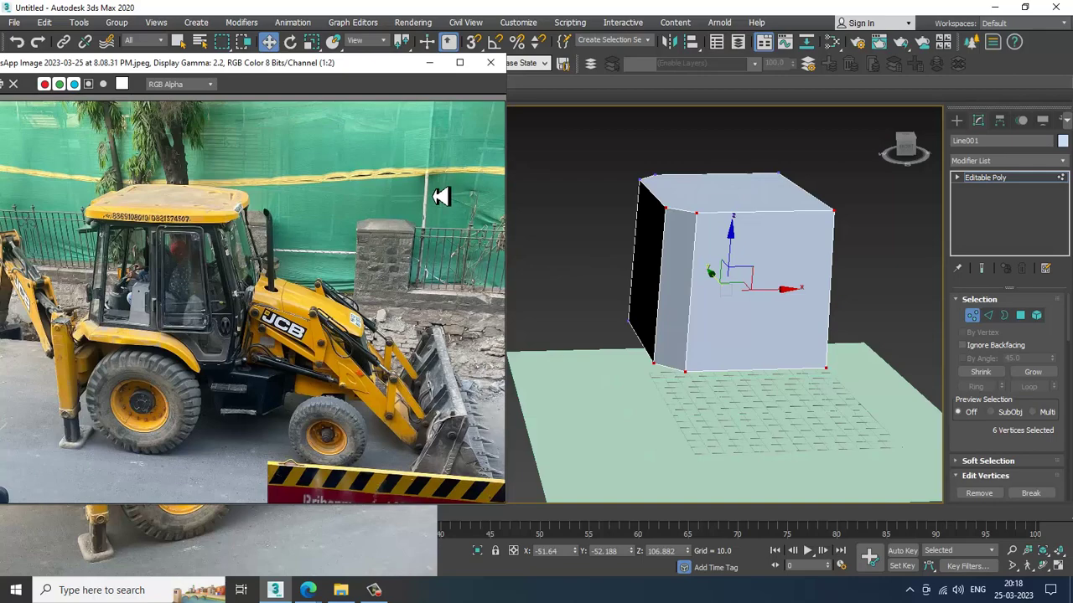
pyautogui.scroll(3, 220, 268)
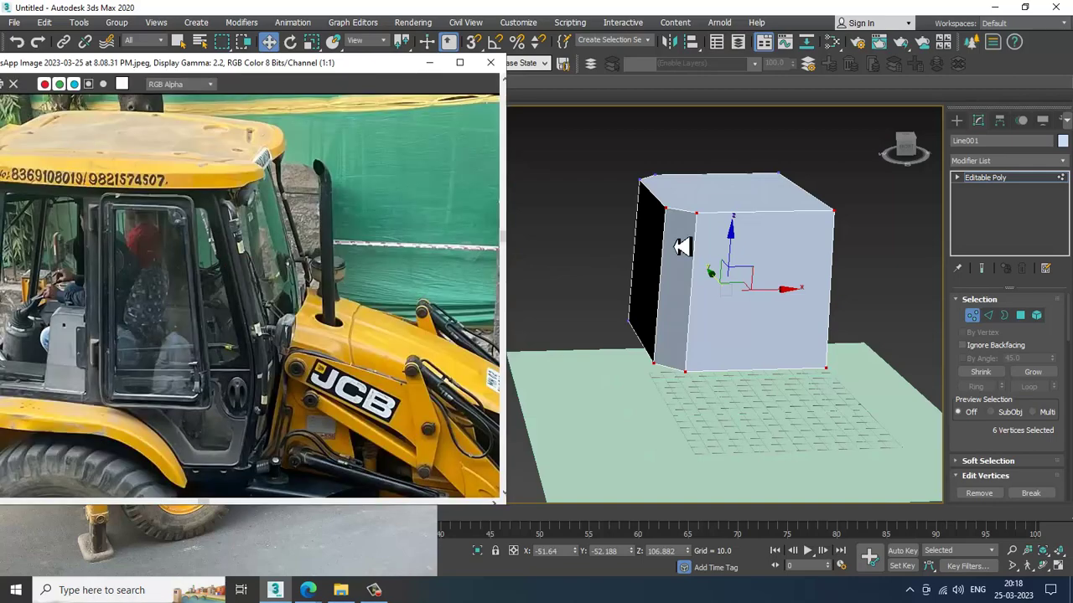
# Move the four vertices at the cab's east end outward along X by about 38 units to lengthen the body
pyautogui.moveTo(683, 247); pyautogui.dragTo(676, 229, button='middle')
pyautogui.scroll(-4, 730, 261)
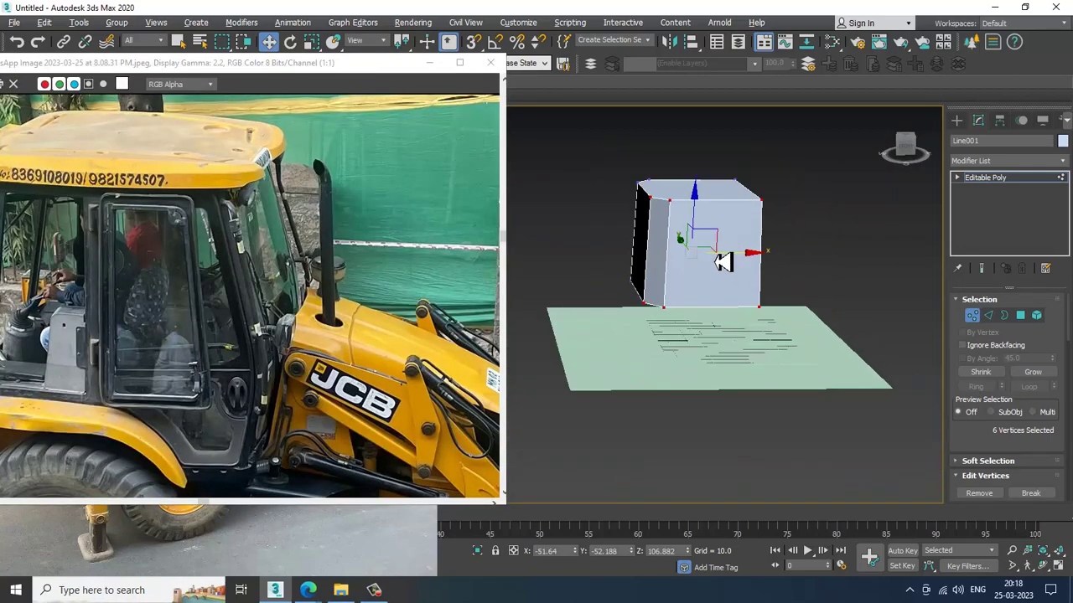
pyautogui.moveTo(753, 348); pyautogui.dragTo(750, 342)
pyautogui.moveTo(749, 256); pyautogui.dragTo(770, 256)
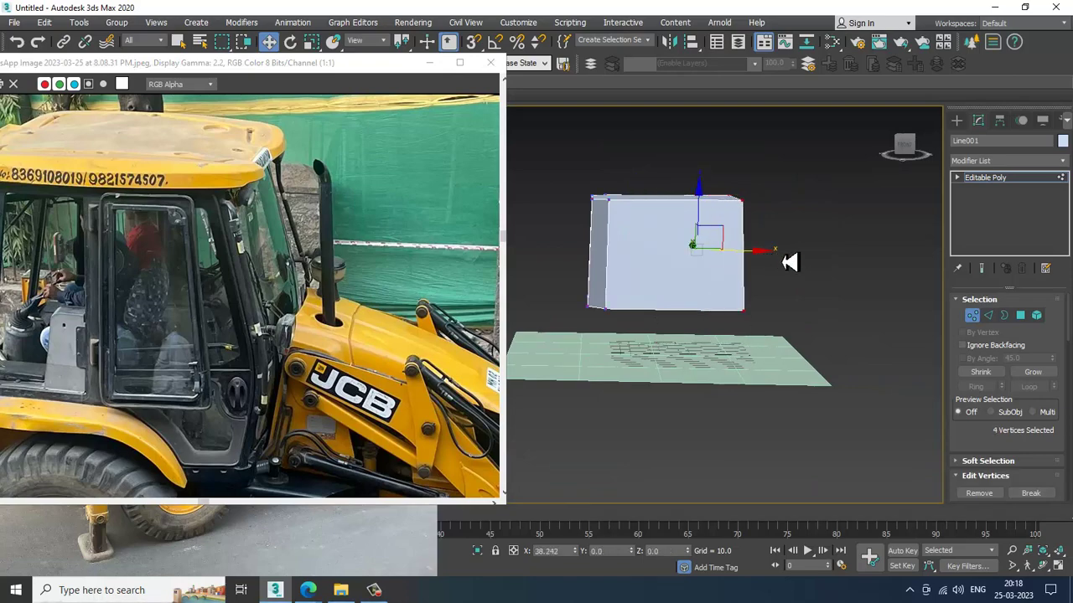
# Cut a straight edge across the cab's top face between the inner corners of the two west-end chamfers
pyautogui.keyDown('alt'); pyautogui.moveTo(785, 259); pyautogui.dragTo(680, 268, button='middle'); pyautogui.keyUp('alt')
pyautogui.rightClick(664, 223)
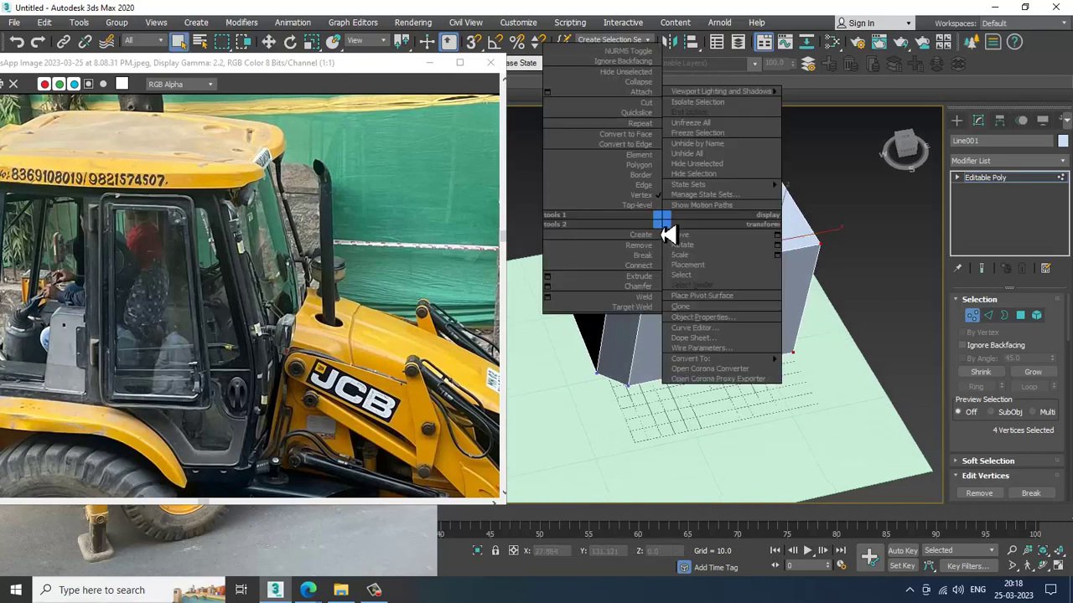
pyautogui.click(647, 102)
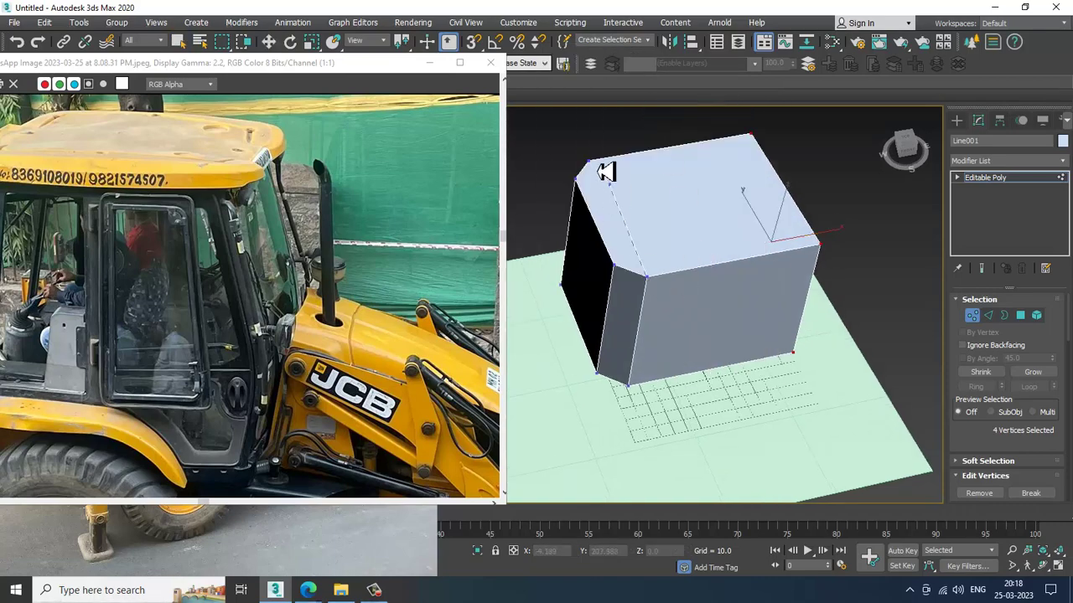
pyautogui.keyDown('alt'); pyautogui.moveTo(598, 171); pyautogui.dragTo(833, 232, button='middle'); pyautogui.keyUp('alt')
# Isolate the cab and cut a matching edge across its underside between the inner corners of the west-end chamfers
pyautogui.hotkey('alt', 'q')
pyautogui.moveTo(744, 284)
pyautogui.keyDown('alt'); pyautogui.mouseDown(button='middle')
pyautogui.moveTo(814, 276)
pyautogui.moveTo(765, 246)
pyautogui.moveTo(743, 263)
pyautogui.mouseUp(button='middle'); pyautogui.keyUp('alt')
pyautogui.click(588, 223)
pyautogui.rightClick(664, 253)
pyautogui.click(641, 122)
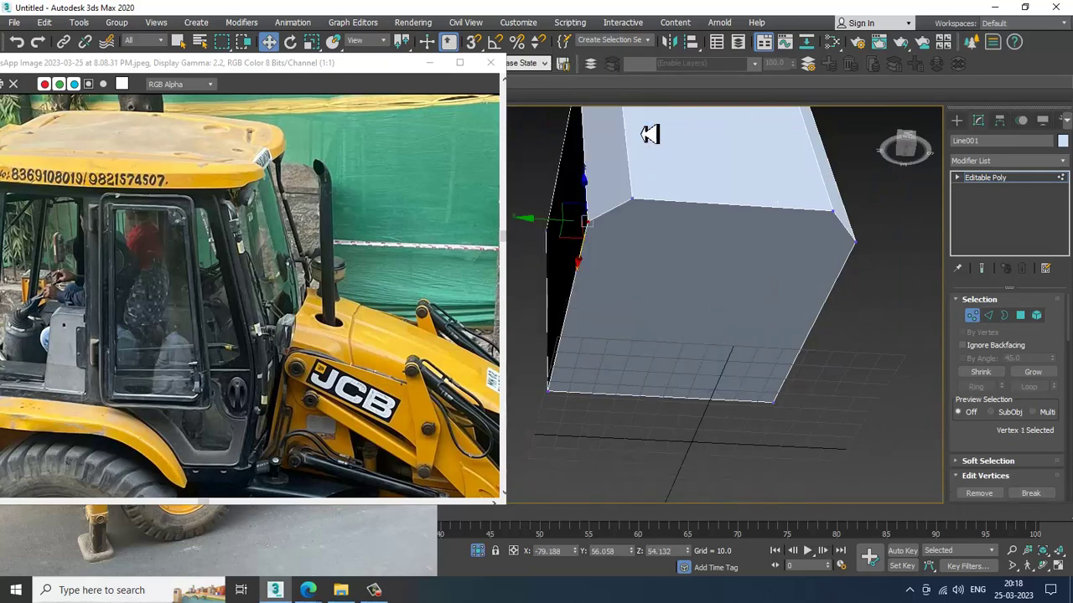
pyautogui.click(590, 224)
pyautogui.click(855, 244)
# Cut a lengthwise line near the south side around the underside, east face and top, in line with the west chamfer corner
pyautogui.keyDown('alt'); pyautogui.moveTo(867, 257); pyautogui.dragTo(588, 210, button='middle'); pyautogui.keyUp('alt')
pyautogui.keyDown('ctrl'); pyautogui.click(590, 211); pyautogui.keyUp('ctrl')
pyautogui.scroll(-5, 601, 230)
pyautogui.keyDown('alt'); pyautogui.moveTo(634, 280); pyautogui.dragTo(646, 376, button='middle'); pyautogui.keyUp('alt')
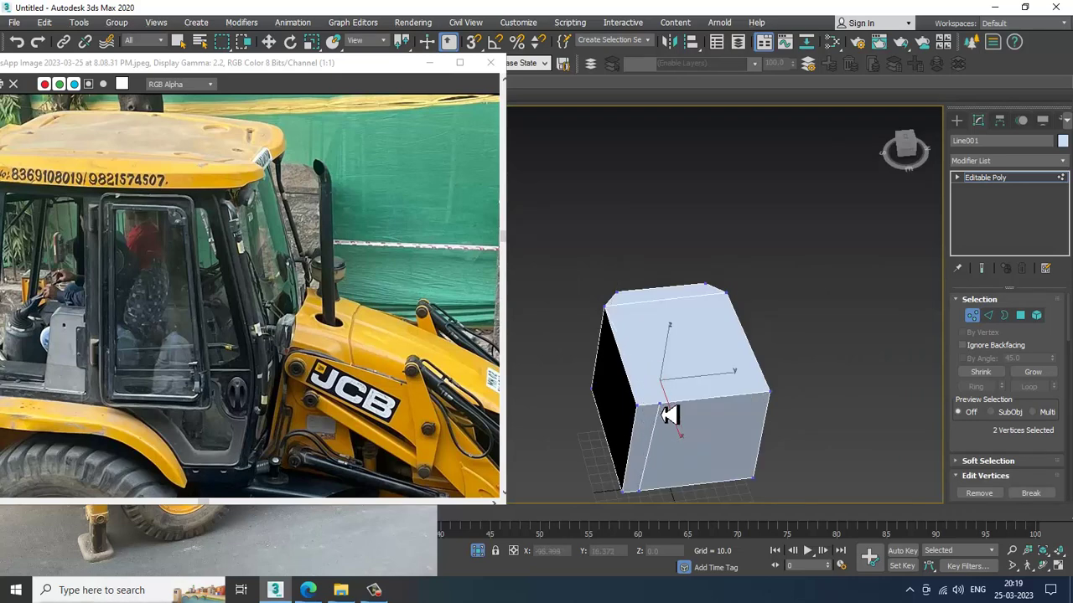
pyautogui.moveTo(667, 414); pyautogui.dragTo(662, 414)
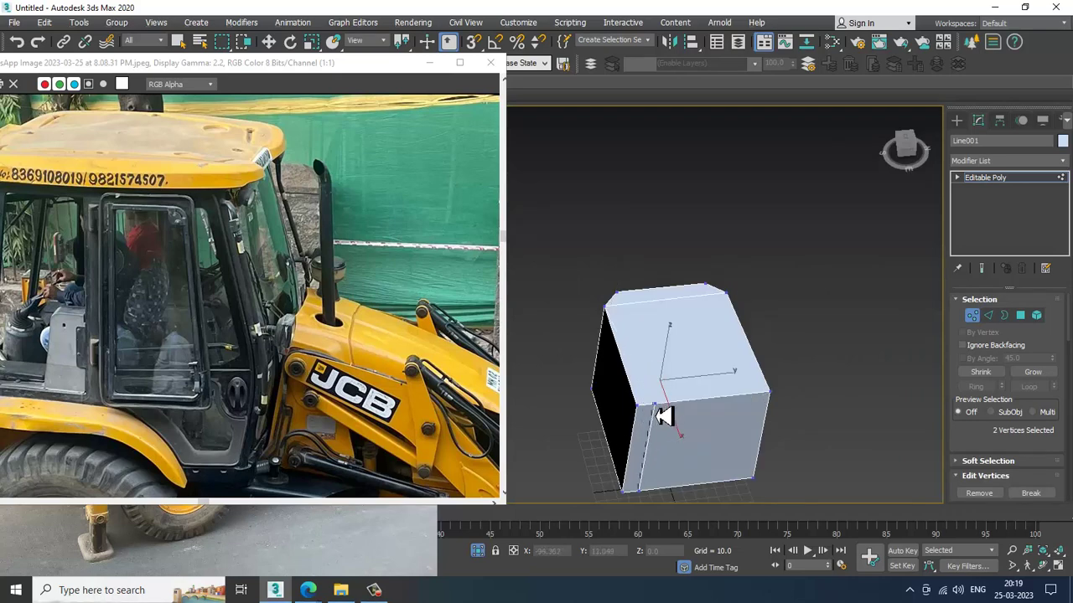
pyautogui.scroll(4, 641, 327)
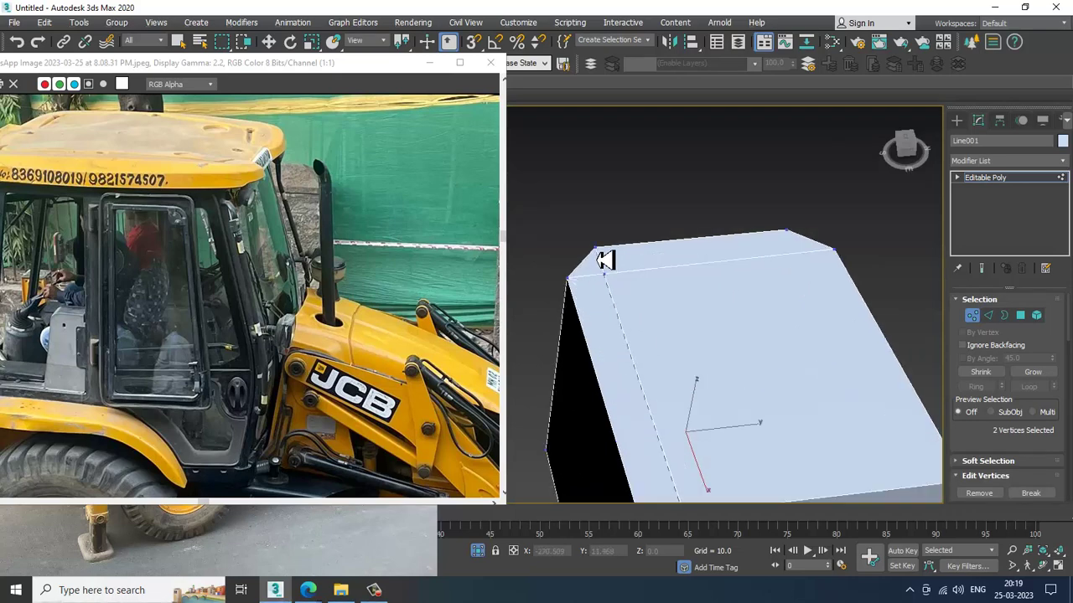
pyautogui.keyDown('alt'); pyautogui.moveTo(605, 259); pyautogui.dragTo(821, 365, button='middle'); pyautogui.keyUp('alt')
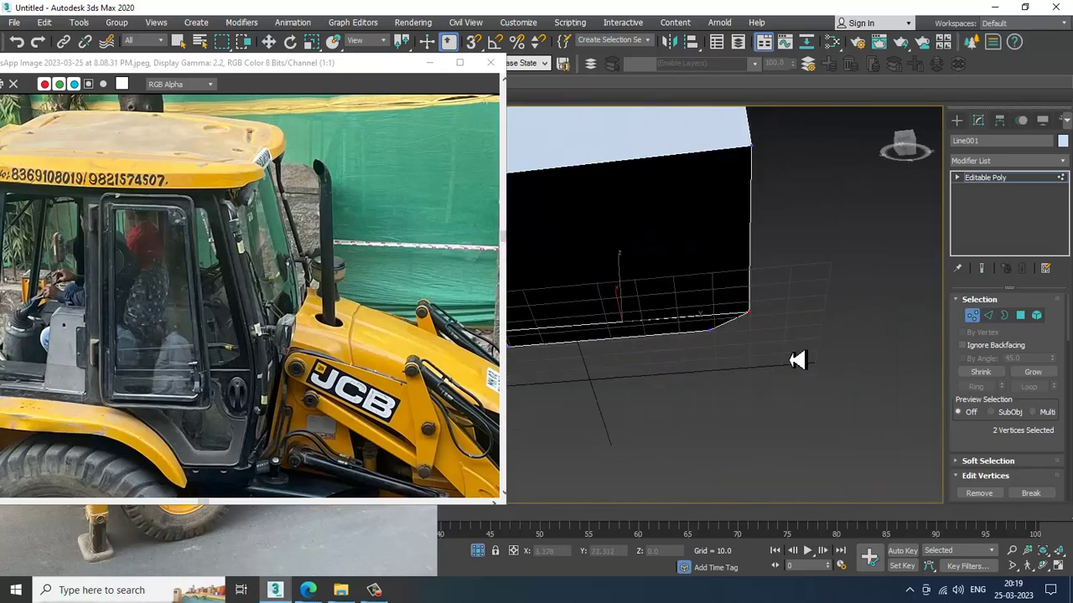
# Cut a second lengthwise line near the north side around the underside, east face and top to the west chamfer corner
pyautogui.click(711, 333)
pyautogui.keyDown('alt'); pyautogui.moveTo(702, 214); pyautogui.dragTo(709, 300, button='middle'); pyautogui.keyUp('alt')
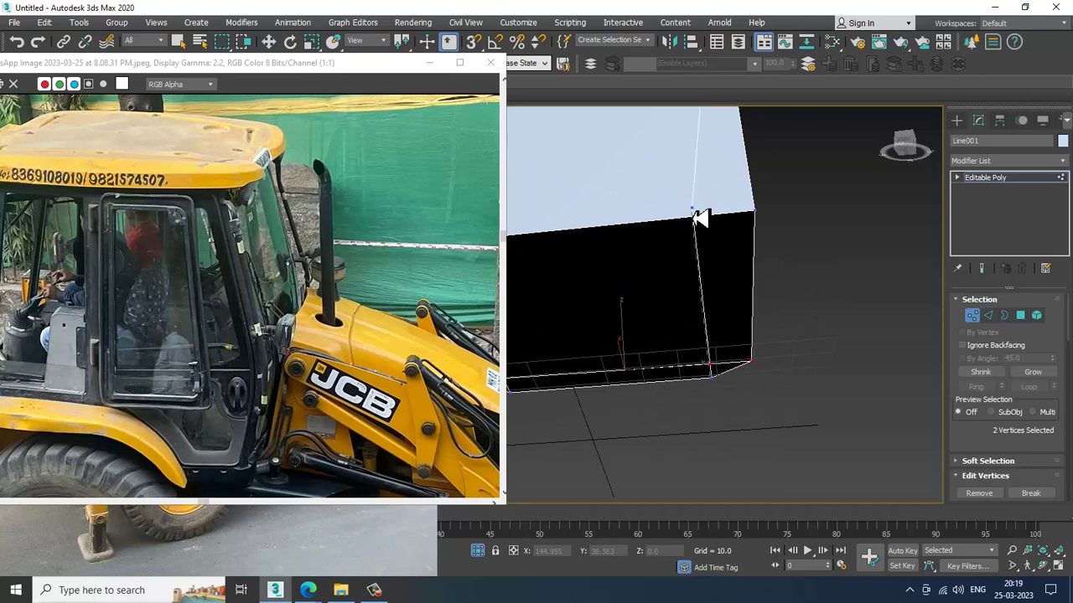
pyautogui.keyDown('alt'); pyautogui.moveTo(708, 230); pyautogui.dragTo(736, 313, button='middle'); pyautogui.keyUp('alt')
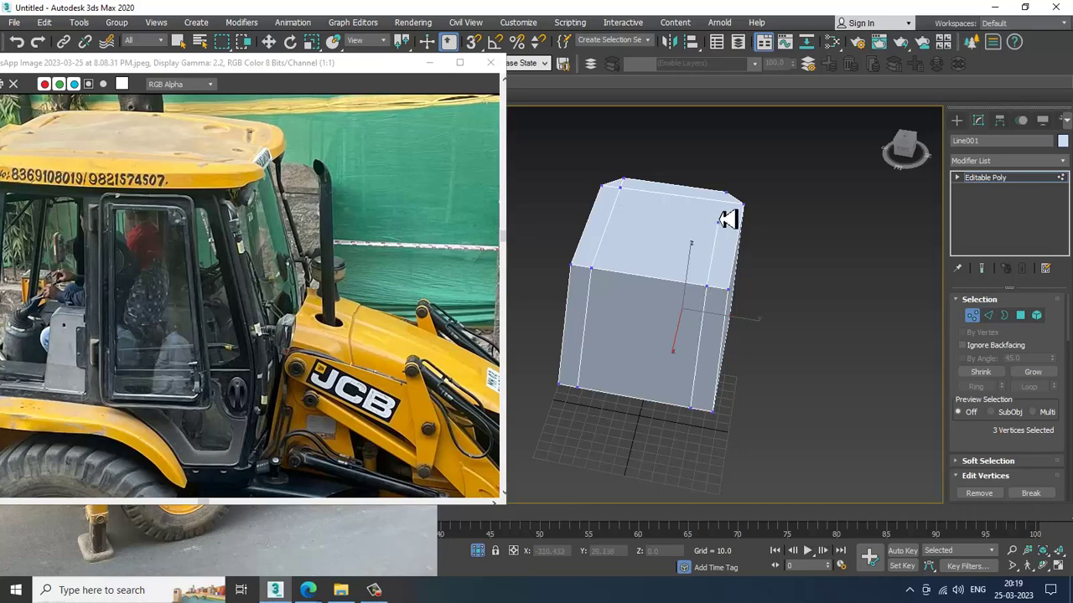
pyautogui.scroll(4, 728, 220)
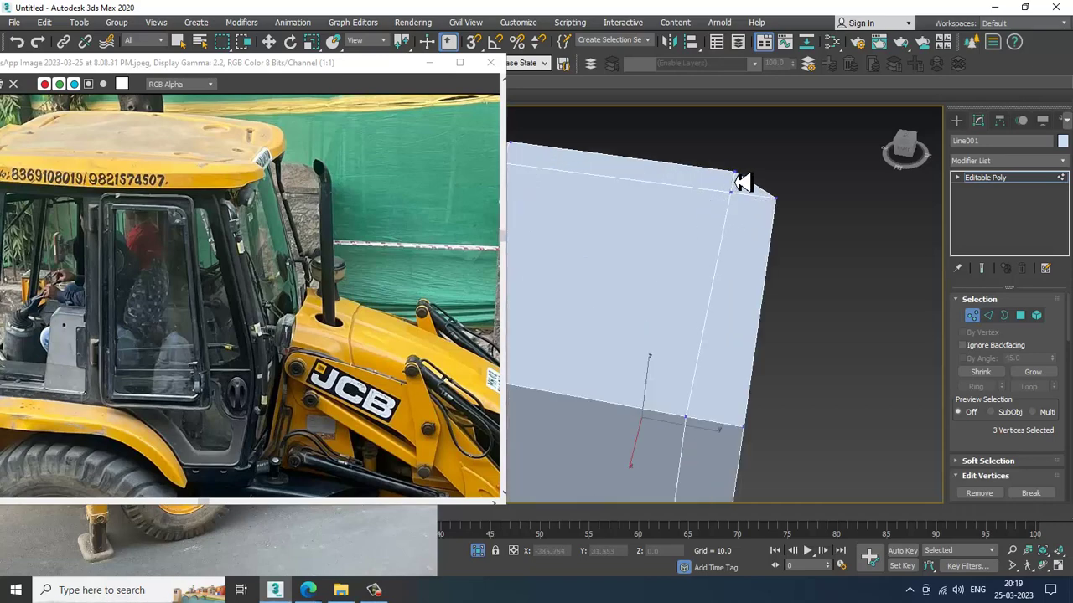
pyautogui.scroll(-4, 762, 294)
# Leave the Cut tool for Move and shift the 8.08.31 PM photo window so its whole frame is on screen
pyautogui.keyDown('alt'); pyautogui.moveTo(762, 297); pyautogui.dragTo(842, 267, button='middle'); pyautogui.keyUp('alt')
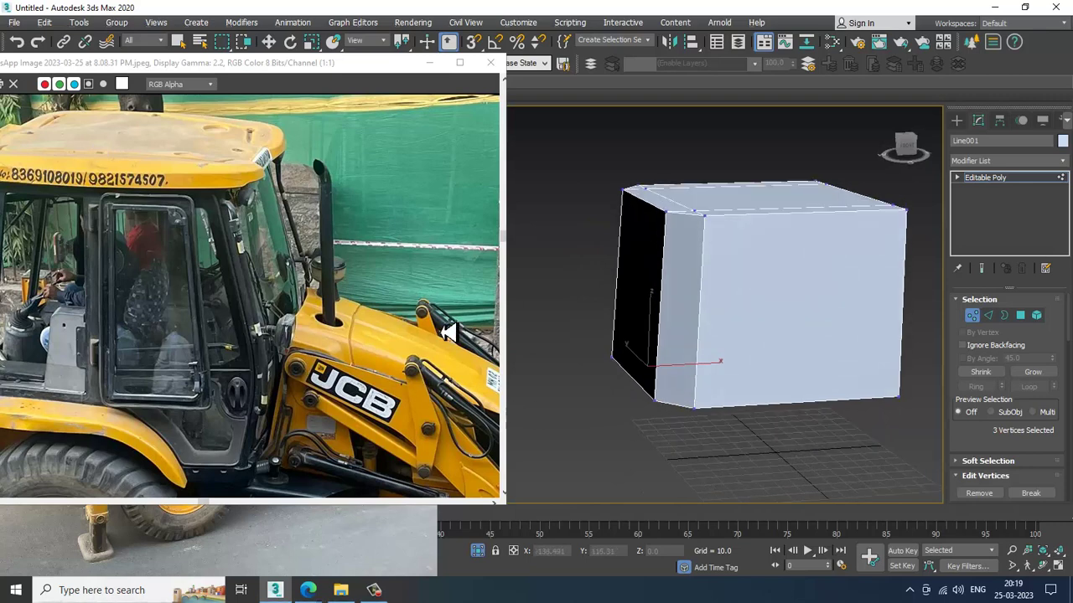
pyautogui.keyDown('alt'); pyautogui.moveTo(749, 335); pyautogui.dragTo(727, 306, button='middle'); pyautogui.keyUp('alt')
pyautogui.press('w')
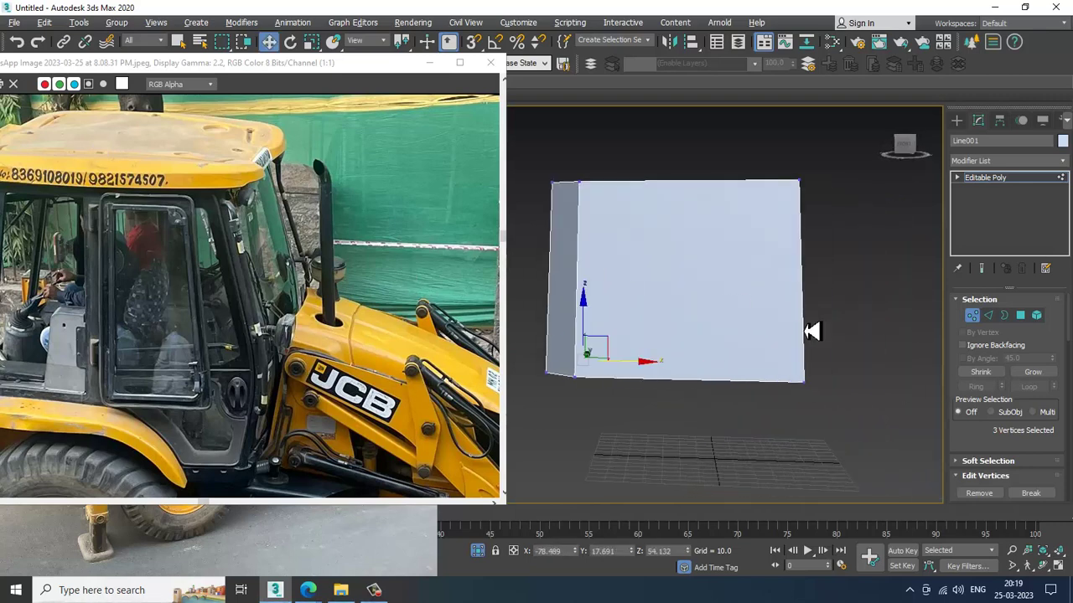
pyautogui.moveTo(238, 69); pyautogui.dragTo(293, 58)
# Select all ten top vertices of the cab and raise them to about Z 189 to make the body taller
pyautogui.keyDown('alt'); pyautogui.moveTo(713, 348); pyautogui.dragTo(786, 284, button='middle'); pyautogui.keyUp('alt')
pyautogui.moveTo(737, 198); pyautogui.dragTo(842, 310)
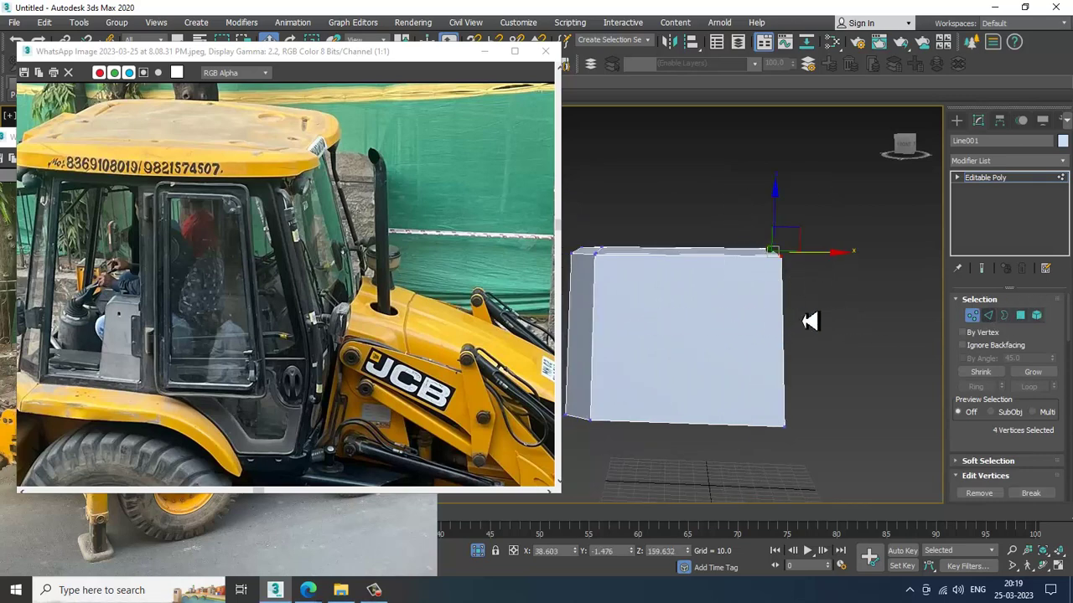
pyautogui.press('2')
pyautogui.scroll(-3, 763, 351)
pyautogui.moveTo(794, 354); pyautogui.dragTo(798, 336, button='middle')
pyautogui.press('1')
pyautogui.moveTo(766, 211); pyautogui.dragTo(769, 184)
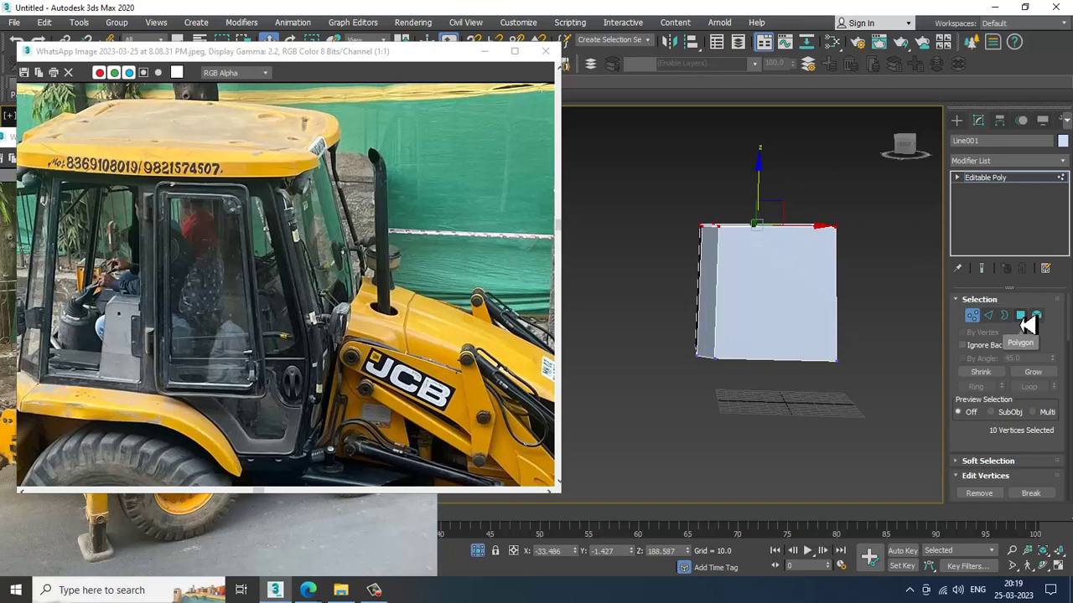
# Connect the cab's vertical edges with one horizontal edge loop and lower it to about a third of the body height
pyautogui.click(1021, 316)
pyautogui.hotkey('ctrl', 'a')
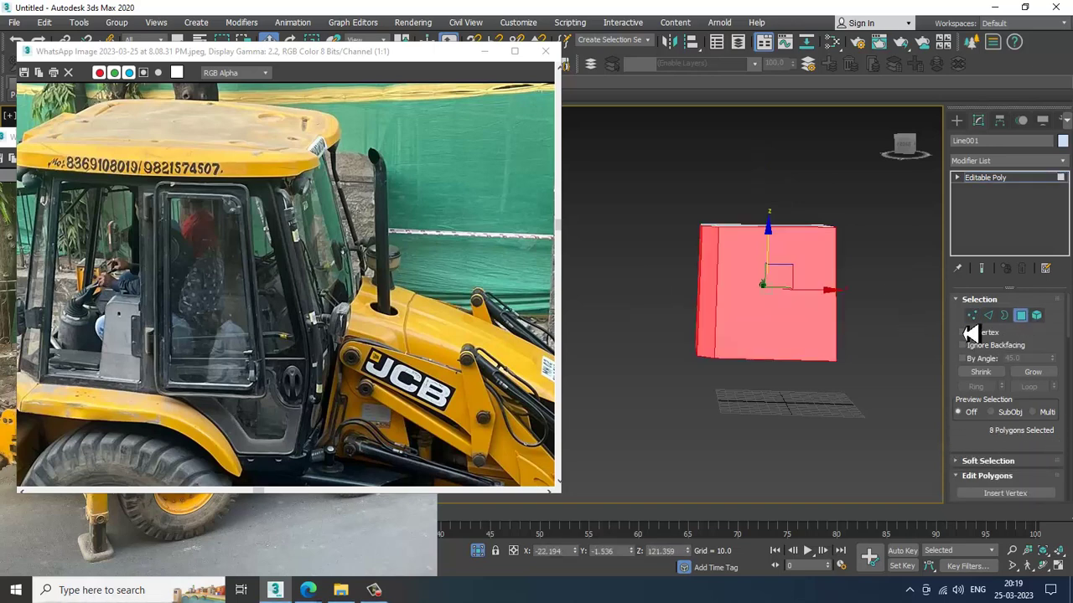
pyautogui.press('2')
pyautogui.moveTo(635, 263); pyautogui.dragTo(937, 312)
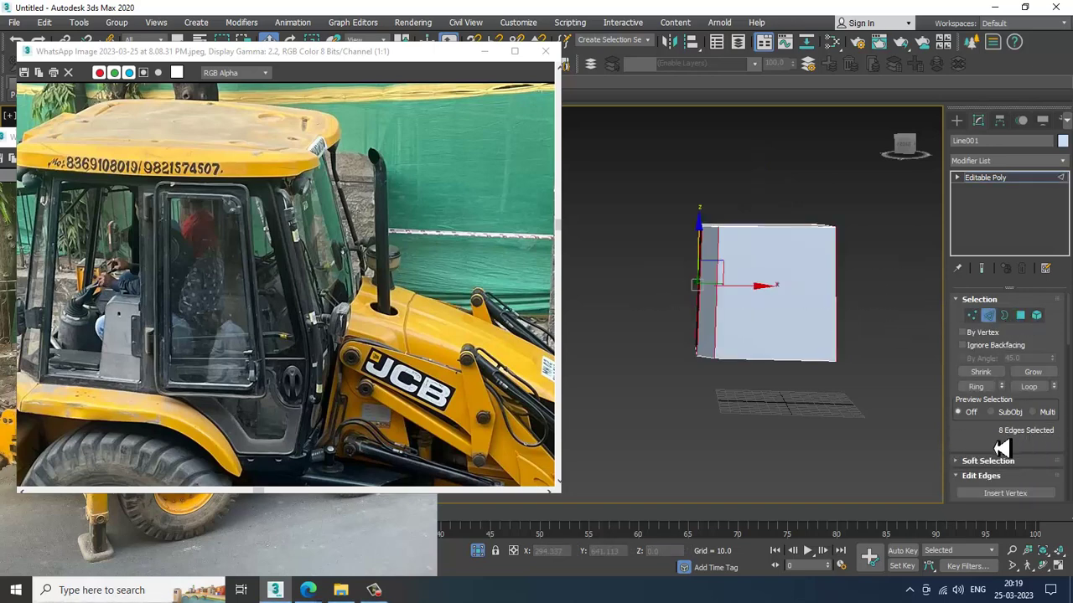
pyautogui.scroll(-4, 1031, 419)
pyautogui.click(1051, 428)
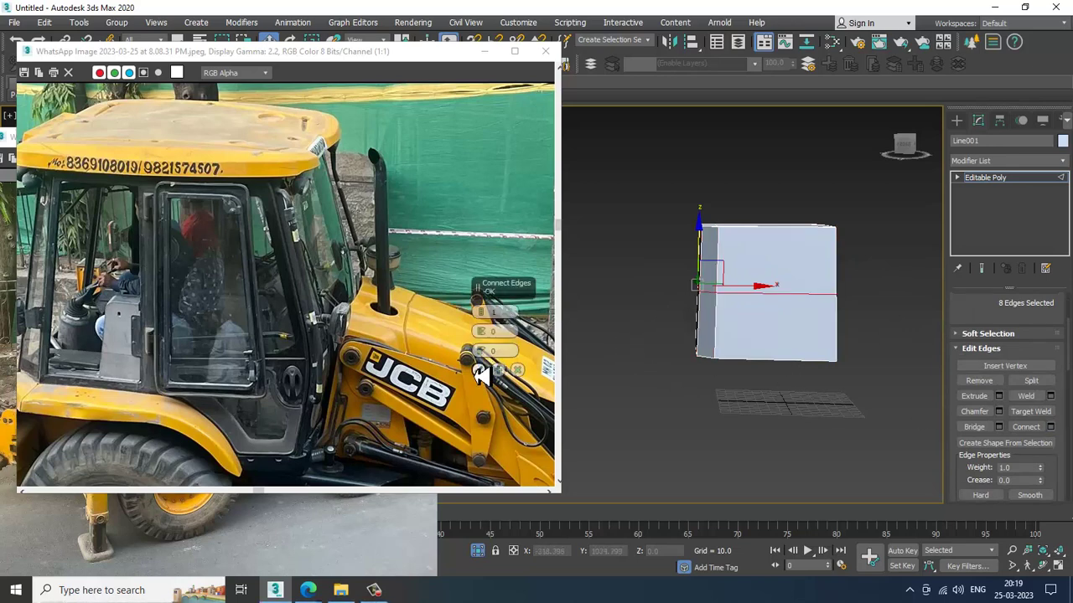
pyautogui.press('Return')
pyautogui.moveTo(775, 268); pyautogui.dragTo(883, 307)
# Select the four top vertices at the cab's east end and pull them inward along X to slope that end
pyautogui.press('1')
pyautogui.moveTo(794, 203); pyautogui.dragTo(877, 298)
pyautogui.moveTo(861, 258); pyautogui.dragTo(855, 255)
pyautogui.moveTo(860, 262)
pyautogui.keyDown('alt'); pyautogui.mouseDown(button='middle')
pyautogui.moveTo(834, 288)
pyautogui.moveTo(864, 288)
pyautogui.moveTo(852, 268)
pyautogui.mouseUp(button='middle'); pyautogui.keyUp('alt')
pyautogui.scroll(3, 852, 266)
pyautogui.moveTo(842, 246); pyautogui.dragTo(840, 244)
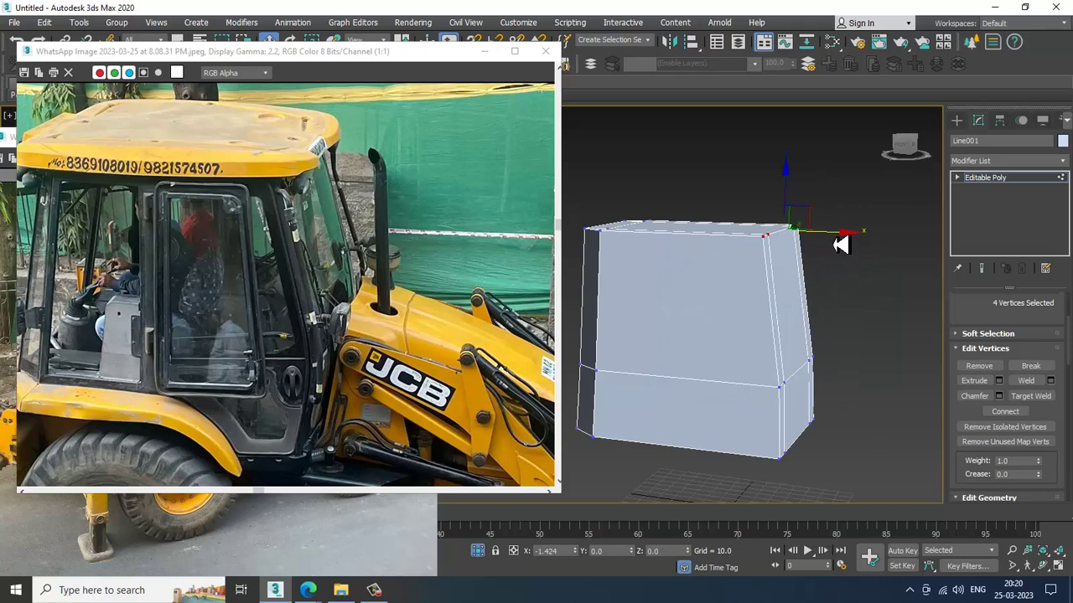
# Connect the cab's lengthwise edges with one vertical loop, using pinch -30 and slide 12
pyautogui.keyDown('alt'); pyautogui.moveTo(814, 273); pyautogui.dragTo(770, 225, button='middle'); pyautogui.keyUp('alt')
pyautogui.scroll(3, 771, 256)
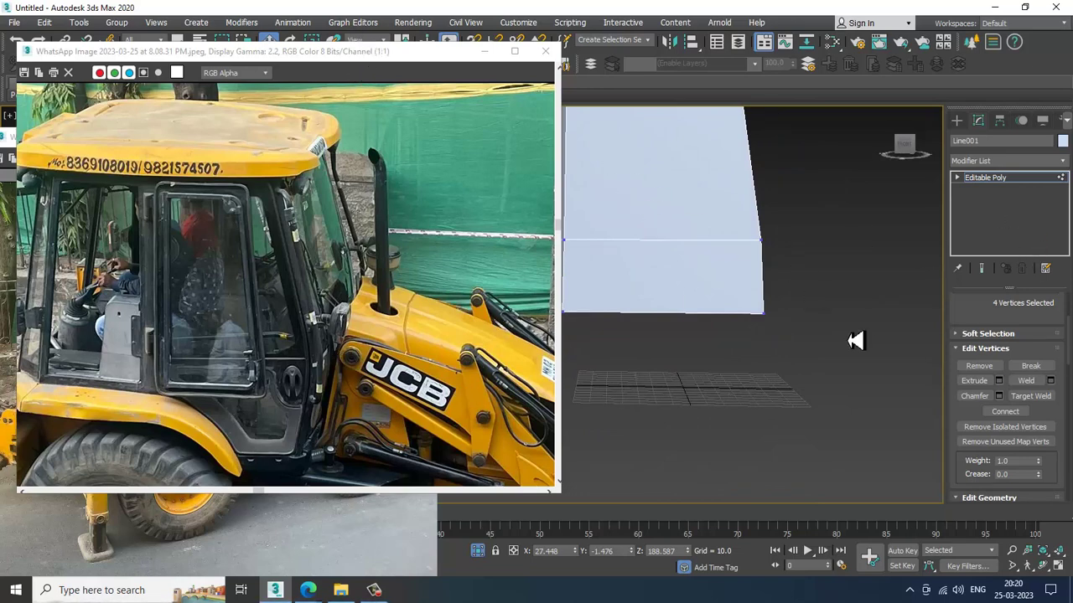
pyautogui.keyDown('alt'); pyautogui.moveTo(698, 221); pyautogui.dragTo(742, 311, button='middle'); pyautogui.keyUp('alt')
pyautogui.press('2')
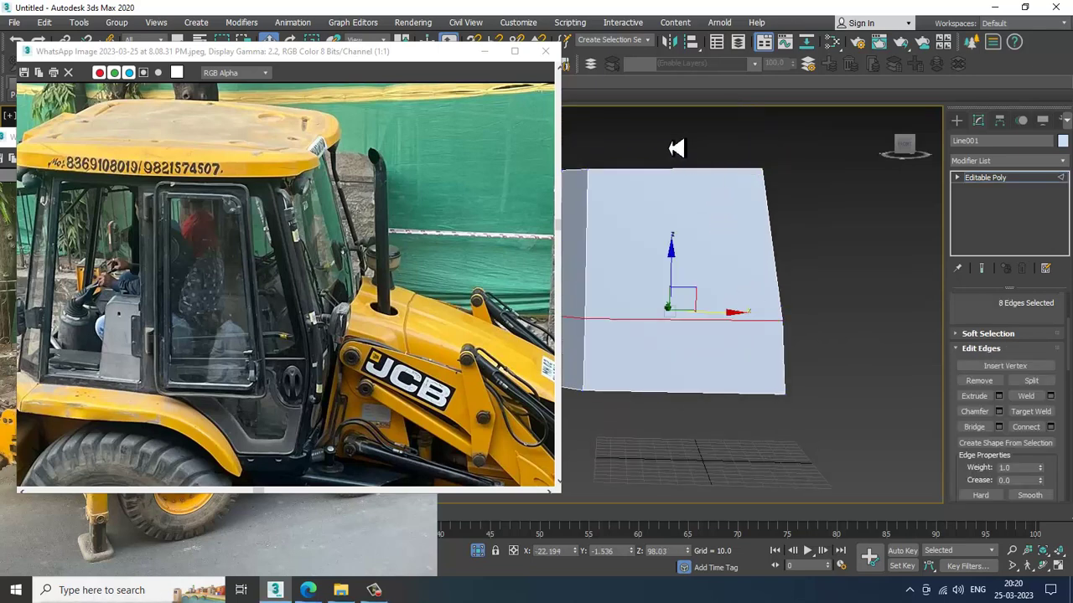
pyautogui.click(1050, 427)
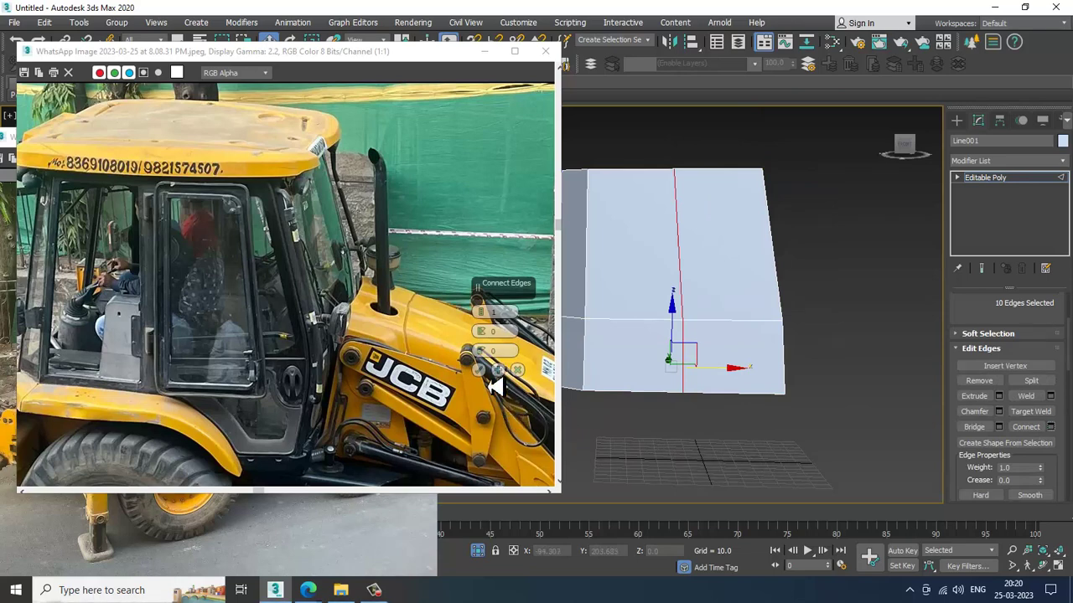
pyautogui.moveTo(481, 334); pyautogui.dragTo(512, 426)
pyautogui.moveTo(481, 357); pyautogui.dragTo(502, 331)
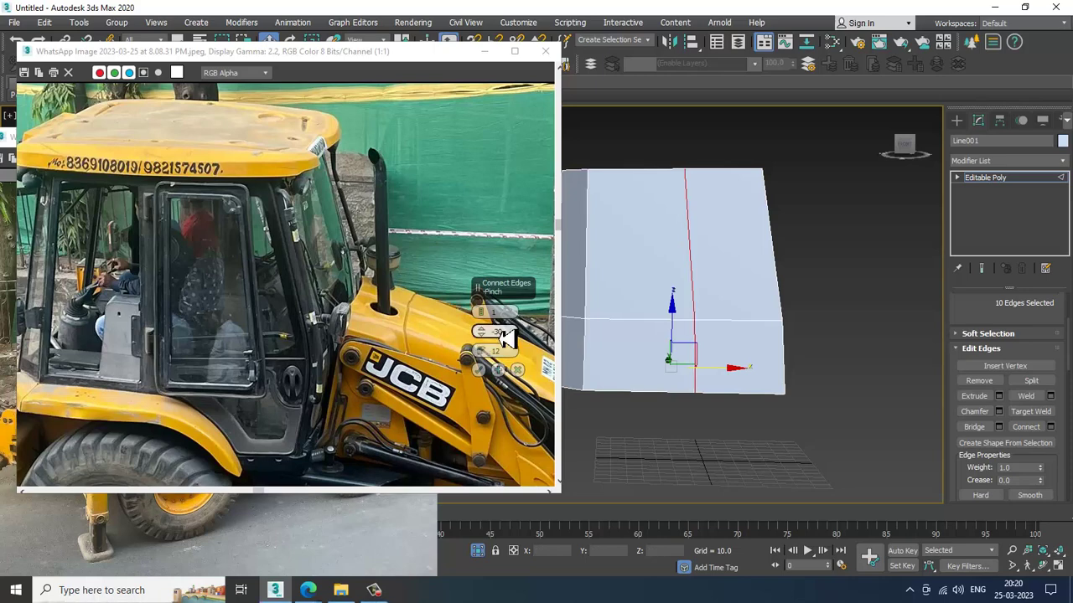
pyautogui.click(480, 370)
# Select the twelve vertices at the cab's east end and move them outward along X to lengthen the front section
pyautogui.scroll(-5, 687, 323)
pyautogui.scroll(3, 713, 311)
pyautogui.keyDown('alt'); pyautogui.moveTo(729, 285); pyautogui.dragTo(773, 274, button='middle'); pyautogui.keyUp('alt')
pyautogui.scroll(3, 753, 282)
pyautogui.press('1')
pyautogui.press('F3')
pyautogui.moveTo(708, 474); pyautogui.dragTo(709, 473)
pyautogui.moveTo(786, 325); pyautogui.dragTo(800, 322)
pyautogui.press('F3')
pyautogui.keyDown('alt'); pyautogui.moveTo(780, 373); pyautogui.dragTo(727, 323, button='middle'); pyautogui.keyUp('alt')
pyautogui.scroll(3, 754, 327)
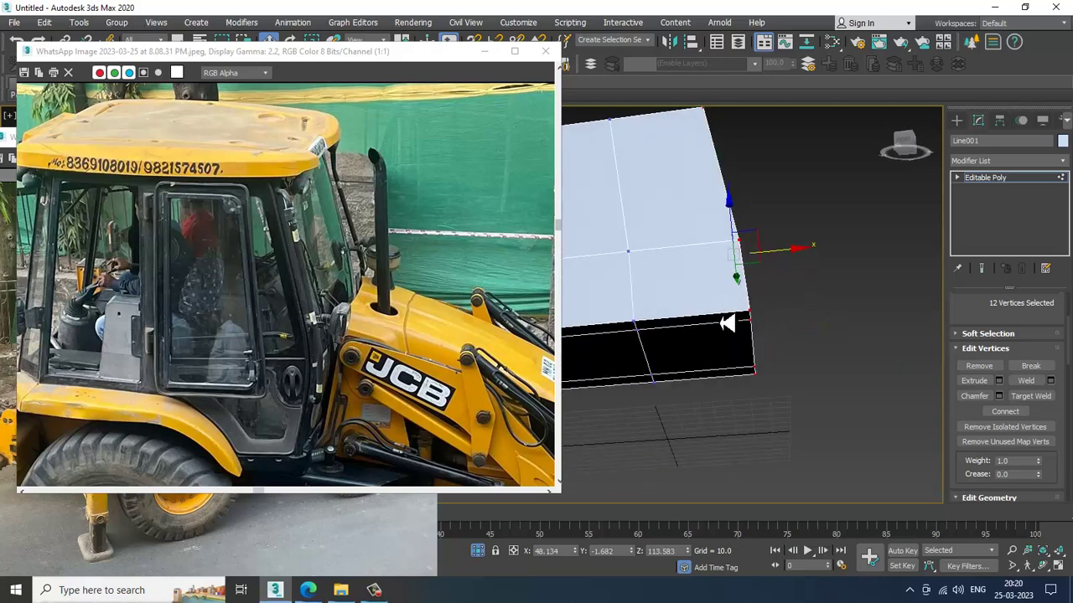
# Select the three underside polygons east of the new vertical loop and extrude them downward to form the lower cab section
pyautogui.press('4')
pyautogui.click(702, 322)
pyautogui.keyDown('ctrl'); pyautogui.click(709, 341); pyautogui.keyUp('ctrl')
pyautogui.keyDown('ctrl'); pyautogui.click(738, 371); pyautogui.keyUp('ctrl')
pyautogui.keyDown('alt'); pyautogui.moveTo(746, 373); pyautogui.dragTo(756, 337, button='middle'); pyautogui.keyUp('alt')
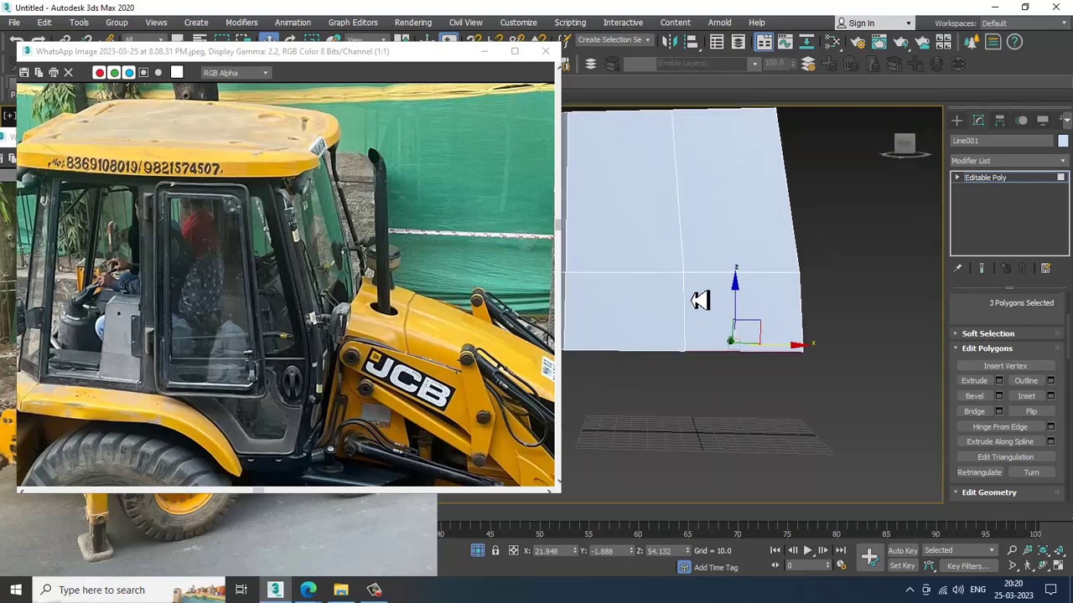
pyautogui.moveTo(699, 300); pyautogui.dragTo(698, 302, button='middle')
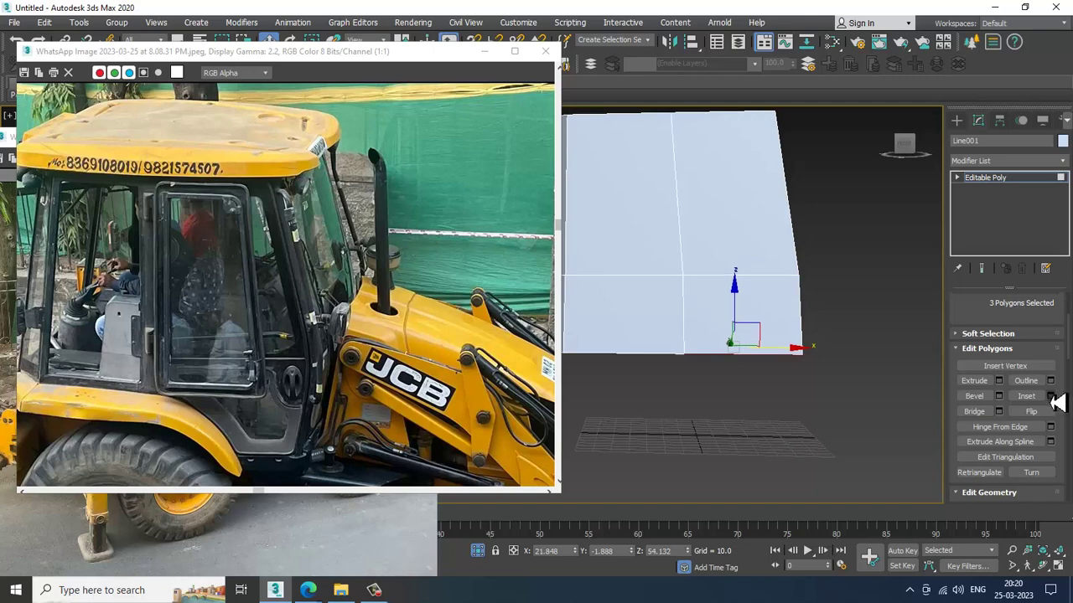
pyautogui.click(999, 381)
pyautogui.moveTo(495, 334); pyautogui.dragTo(491, 139)
pyautogui.keyDown('alt'); pyautogui.moveTo(612, 296); pyautogui.dragTo(629, 382, button='middle'); pyautogui.keyUp('alt')
pyautogui.click(479, 352)
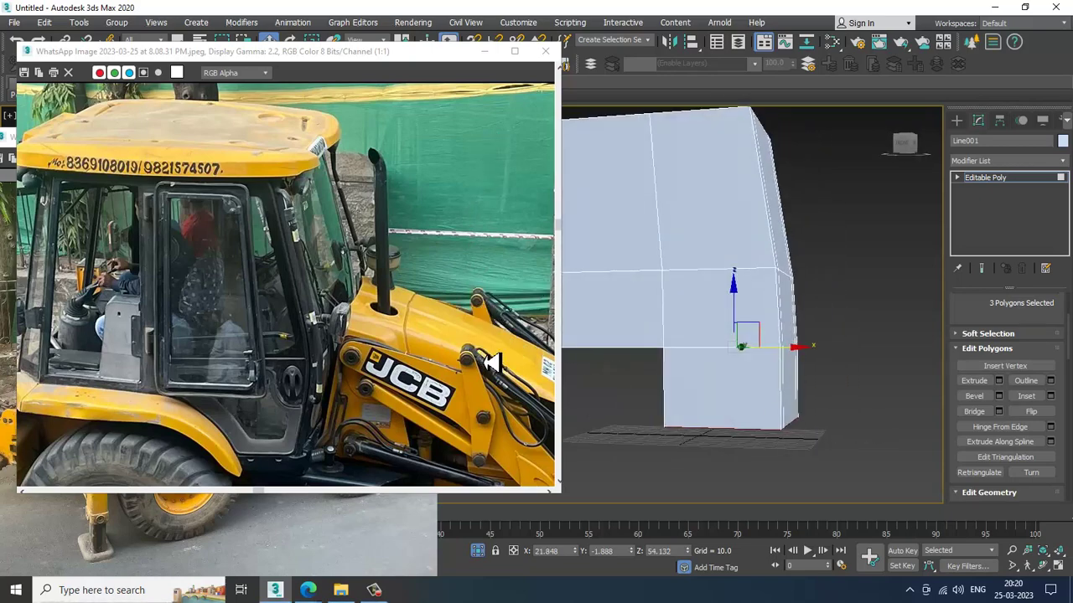
# Examine the cab's side profile in the maximized Front view and switch to vertex editing
pyautogui.scroll(-3, 719, 355)
pyautogui.hotkey('alt', 'w')
pyautogui.moveTo(749, 235); pyautogui.dragTo(716, 235, button='middle')
pyautogui.scroll(2, 737, 218)
pyautogui.hotkey('alt', 'w')
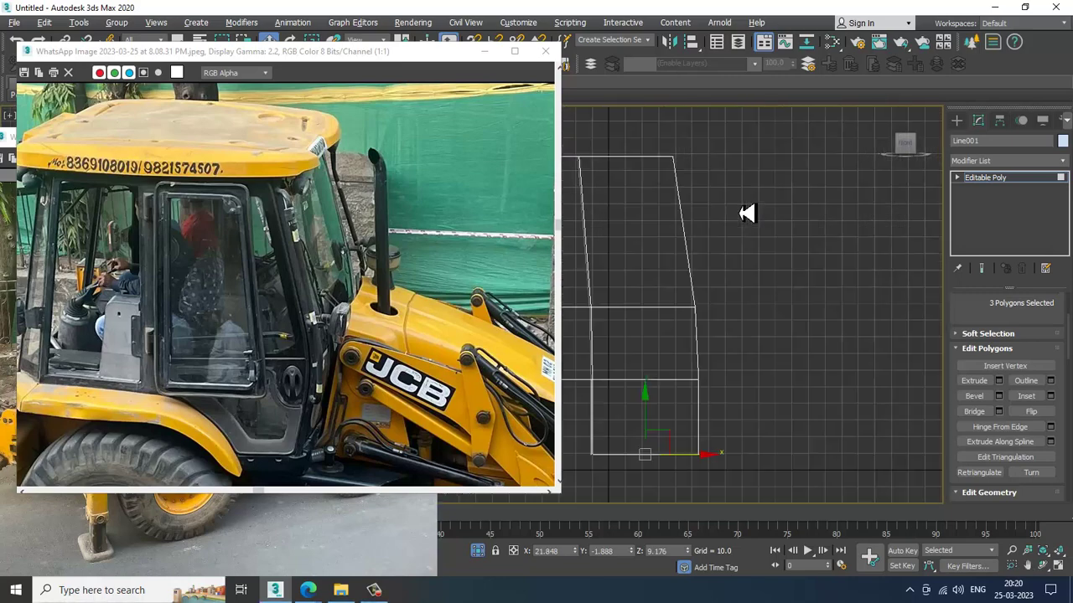
pyautogui.scroll(4, 730, 244)
pyautogui.scroll(-2, 809, 243)
pyautogui.scroll(2, 780, 300)
pyautogui.scroll(-2, 787, 299)
pyautogui.scroll(2, 788, 296)
pyautogui.moveTo(822, 254); pyautogui.dragTo(841, 182, button='middle')
pyautogui.scroll(-2, 838, 191)
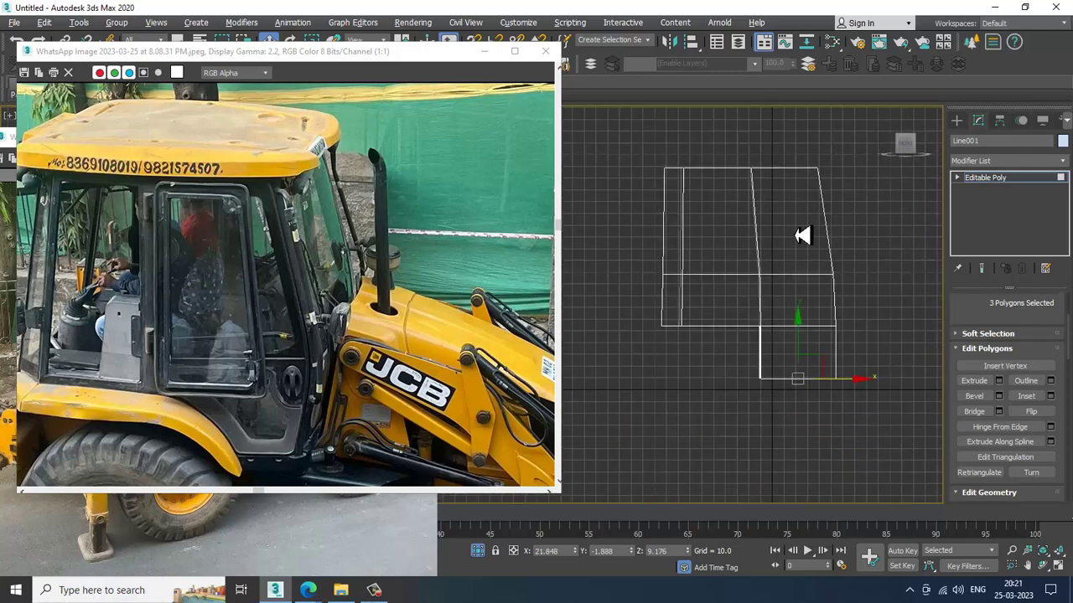
pyautogui.scroll(2, 808, 210)
pyautogui.press('1')
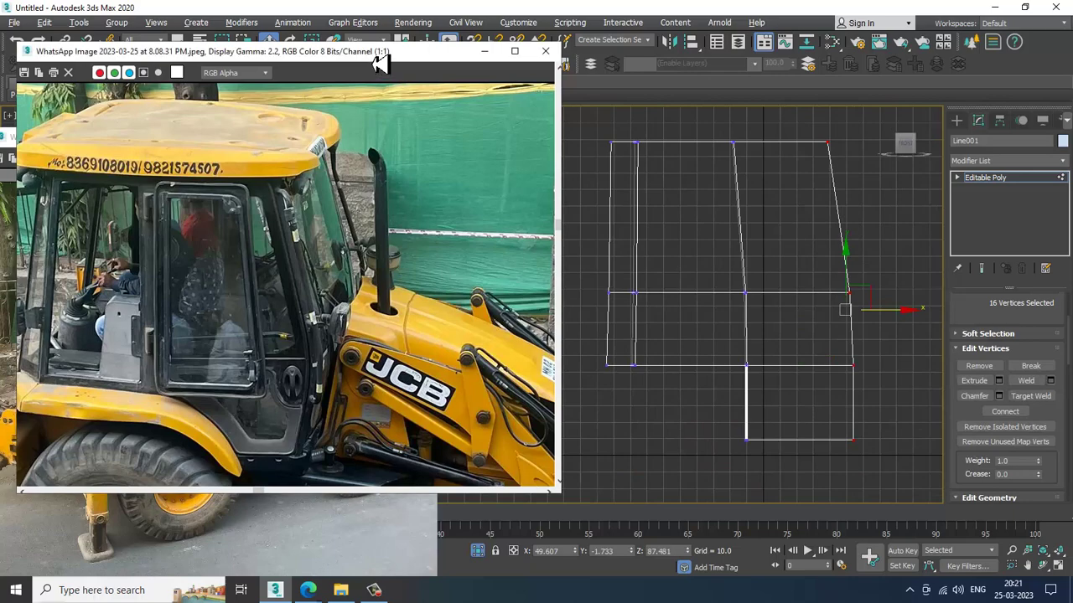
# Move the 8.08.31 PM photo window down off the modeling ribbon and expand the ribbon
pyautogui.moveTo(376, 54); pyautogui.dragTo(360, 203)
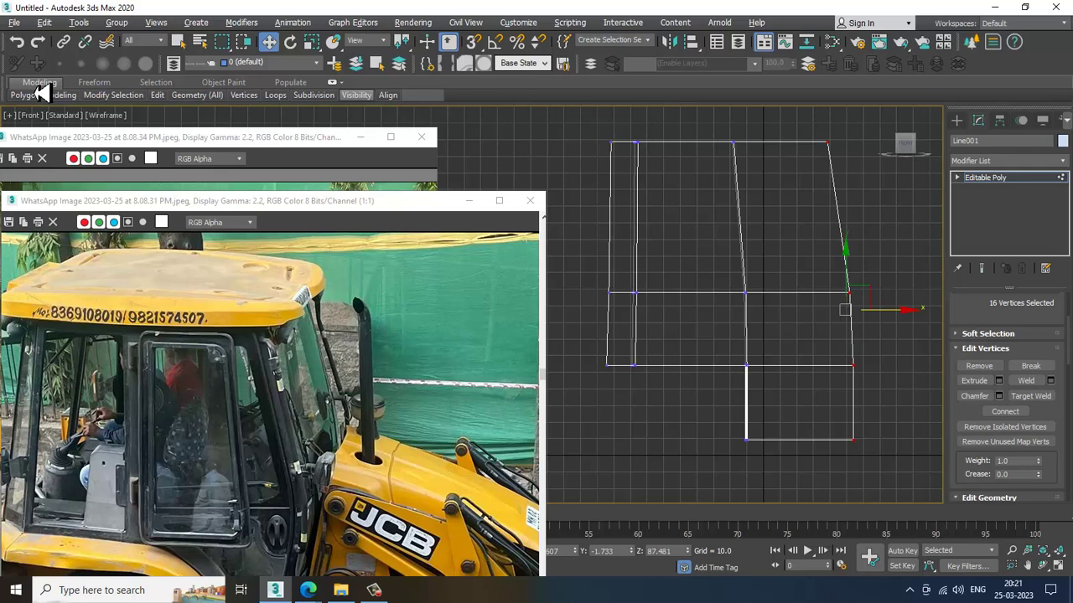
pyautogui.moveTo(40, 92)
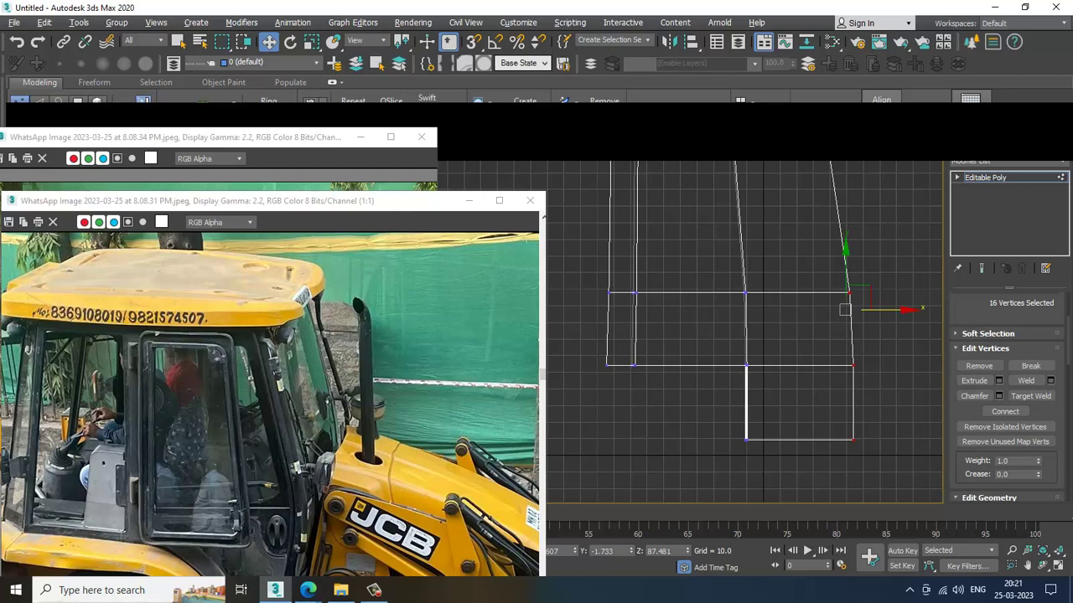
pyautogui.moveTo(375, 592)
pyautogui.click(374, 590)
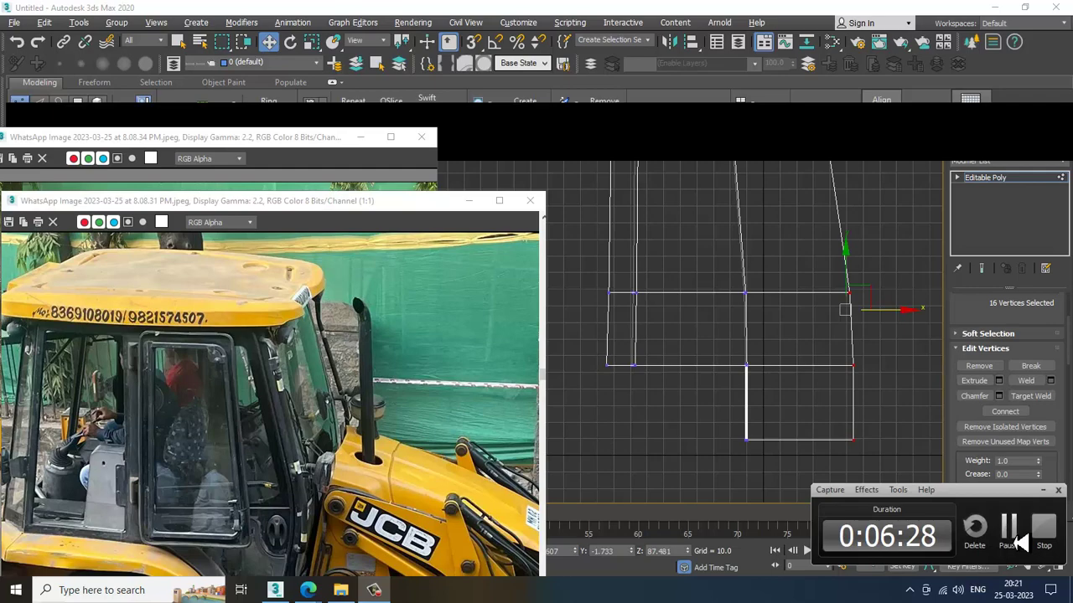
pyautogui.click(1011, 533)
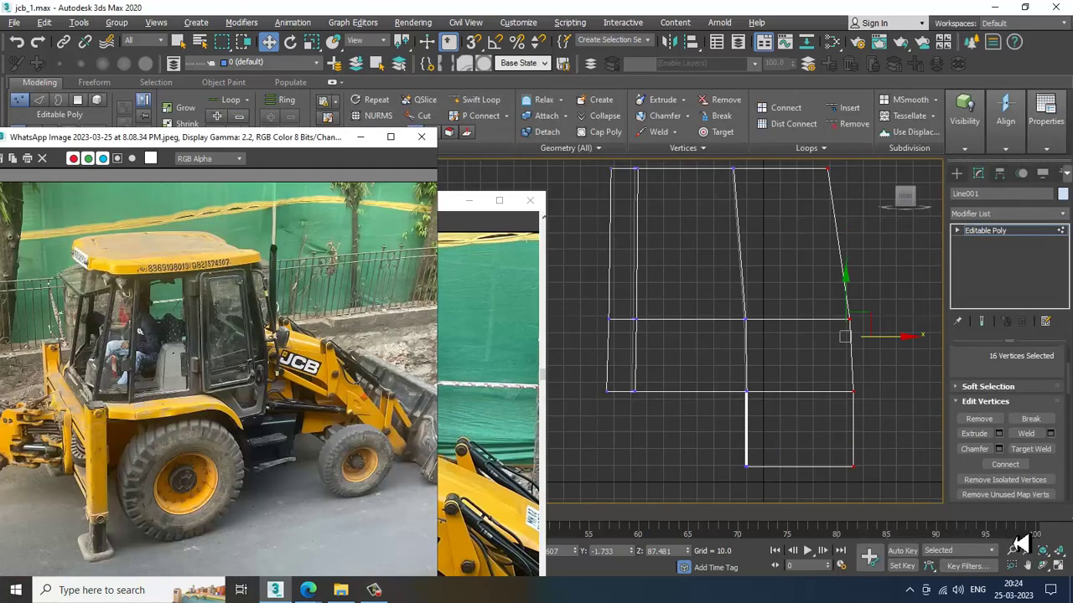
# Bring the 8.08.31 PM photo forward as reference and pull the lower section's four bottom east vertices inward along X
pyautogui.moveTo(834, 333); pyautogui.dragTo(780, 290, button='middle')
pyautogui.scroll(2, 728, 327)
pyautogui.scroll(2, 198, 465)
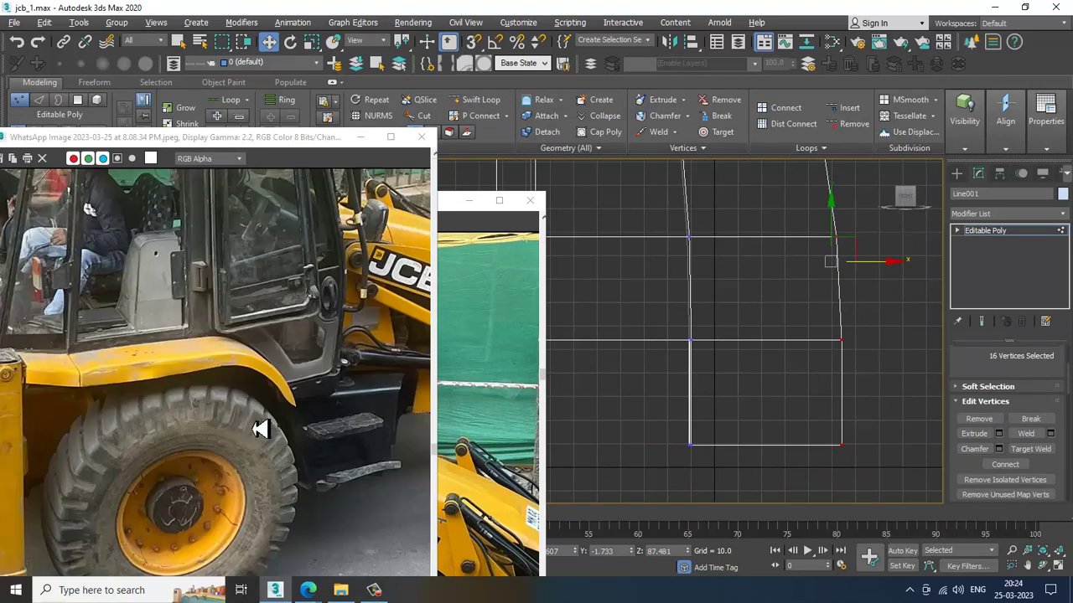
pyautogui.scroll(-2, 262, 429)
pyautogui.click(476, 466)
pyautogui.moveTo(267, 99); pyautogui.dragTo(259, 78)
pyautogui.moveTo(283, 413); pyautogui.dragTo(290, 344, button='middle')
pyautogui.moveTo(719, 359); pyautogui.dragTo(728, 363, button='middle')
pyautogui.moveTo(830, 500); pyautogui.dragTo(831, 499)
pyautogui.moveTo(848, 463); pyautogui.dragTo(838, 470)
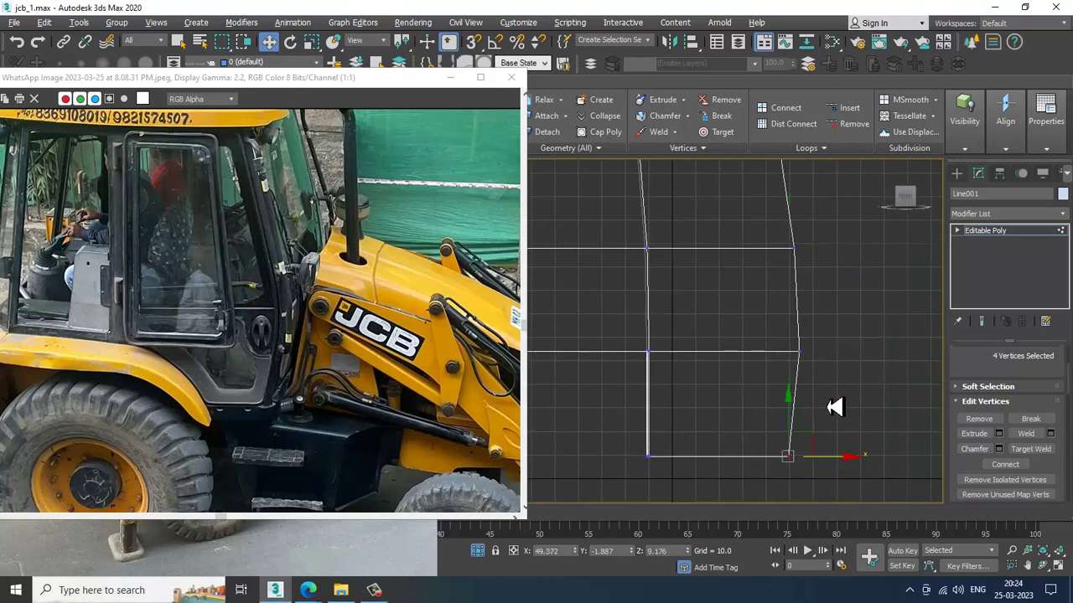
# Uncover the ribbon and add two horizontal edge loops across the lower cab section with Swift Loop
pyautogui.scroll(-2, 830, 406)
pyautogui.scroll(2, 814, 382)
pyautogui.scroll(-2, 805, 377)
pyautogui.scroll(2, 787, 369)
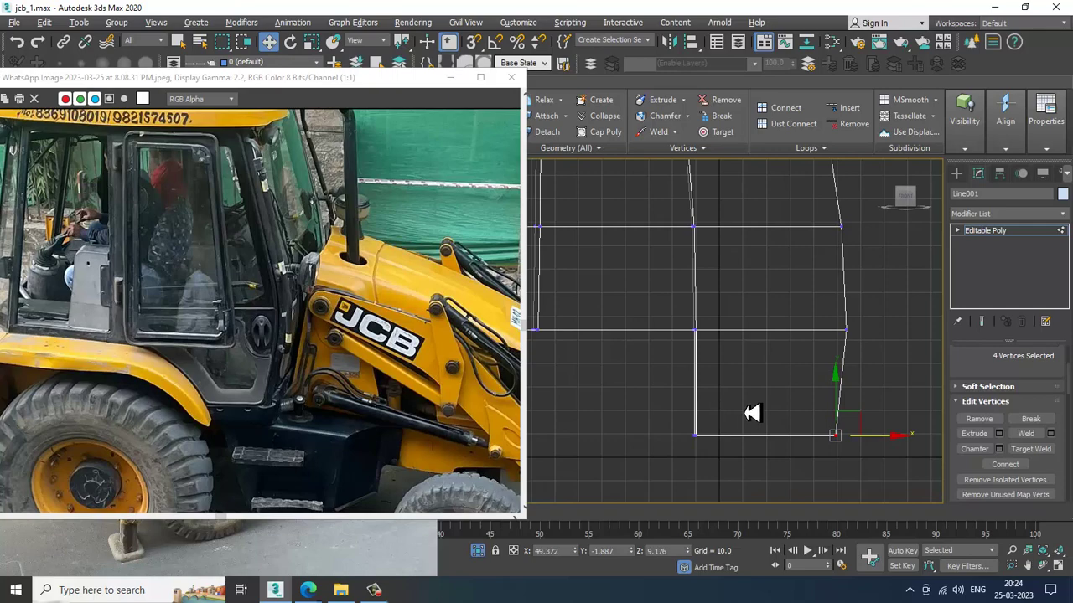
pyautogui.moveTo(413, 84); pyautogui.dragTo(388, 202)
pyautogui.click(479, 100)
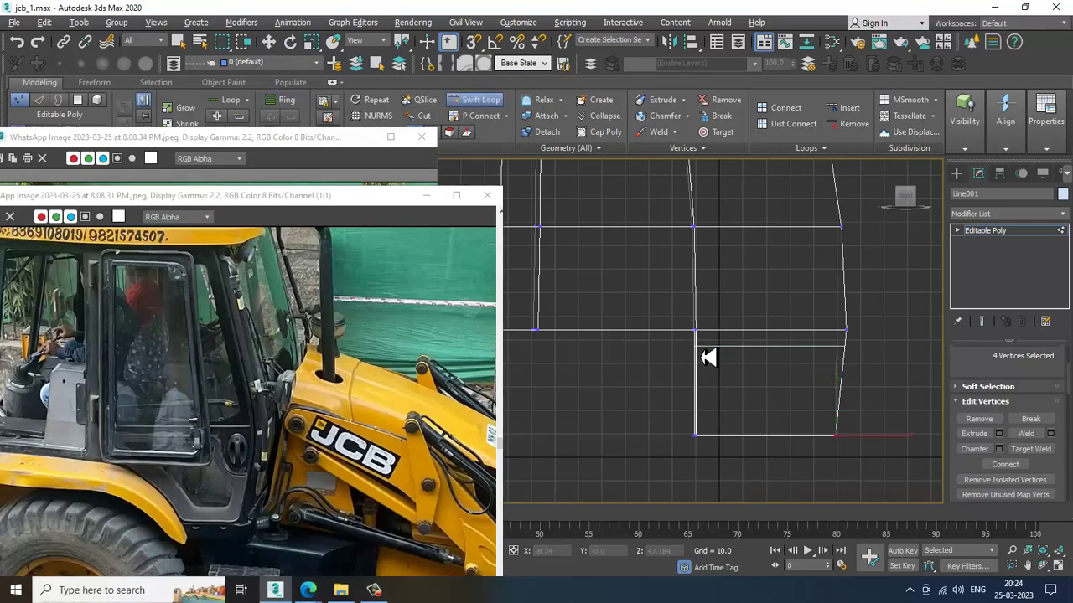
pyautogui.click(710, 367)
pyautogui.click(712, 412)
pyautogui.press('w')
# Select the west-edge vertices of the lower section row by row and offset them along X to angle that edge
pyautogui.moveTo(703, 375); pyautogui.dragTo(711, 374, button='middle')
pyautogui.scroll(2, 703, 365)
pyautogui.press('1')
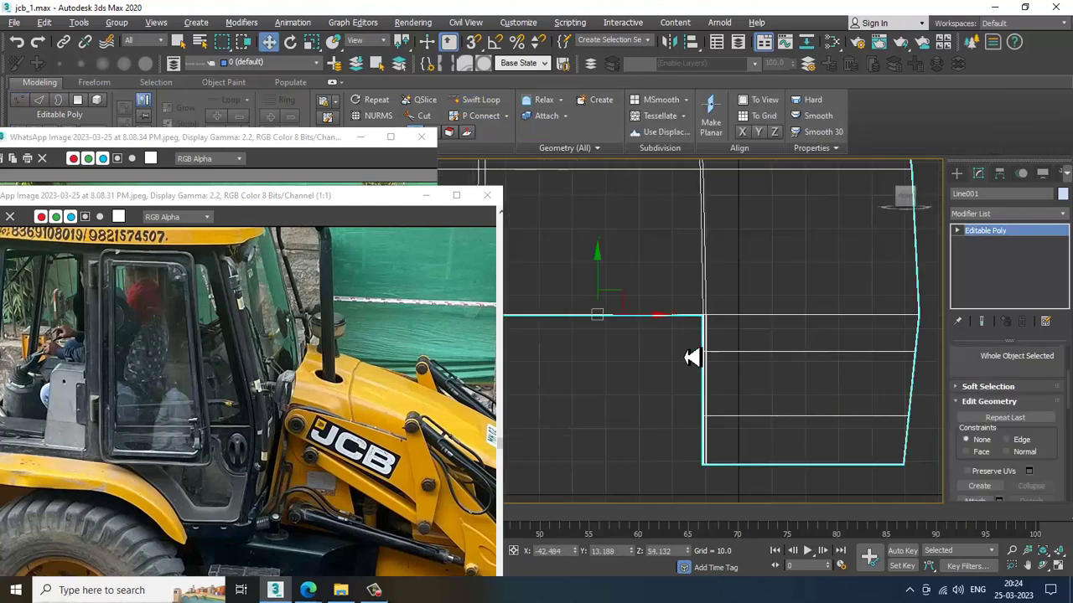
pyautogui.press('1')
pyautogui.moveTo(694, 359); pyautogui.dragTo(740, 453)
pyautogui.moveTo(762, 388); pyautogui.dragTo(769, 384)
pyautogui.moveTo(669, 295); pyautogui.dragTo(753, 328)
pyautogui.scroll(-3, 792, 410)
pyautogui.moveTo(792, 410); pyautogui.dragTo(740, 324, button='middle')
pyautogui.moveTo(682, 331); pyautogui.dragTo(771, 353)
# Compare the cab with the 8.08.34 PM photo, then show all four views and move both photo windows aside
pyautogui.click(330, 137)
pyautogui.moveTo(330, 137); pyautogui.dragTo(299, 84)
pyautogui.keyDown('alt'); pyautogui.moveTo(774, 319); pyautogui.dragTo(713, 299, button='middle'); pyautogui.keyUp('alt')
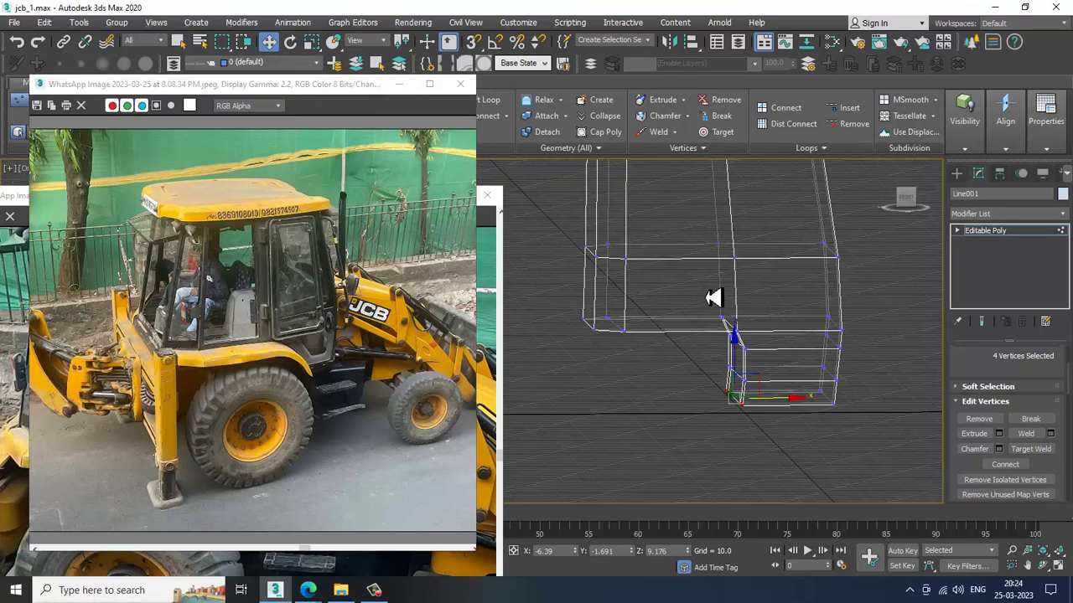
pyautogui.press('f')
pyautogui.scroll(-3, 696, 271)
pyautogui.moveTo(641, 256); pyautogui.dragTo(671, 343, button='middle')
pyautogui.moveTo(553, 295); pyautogui.dragTo(707, 336, button='middle')
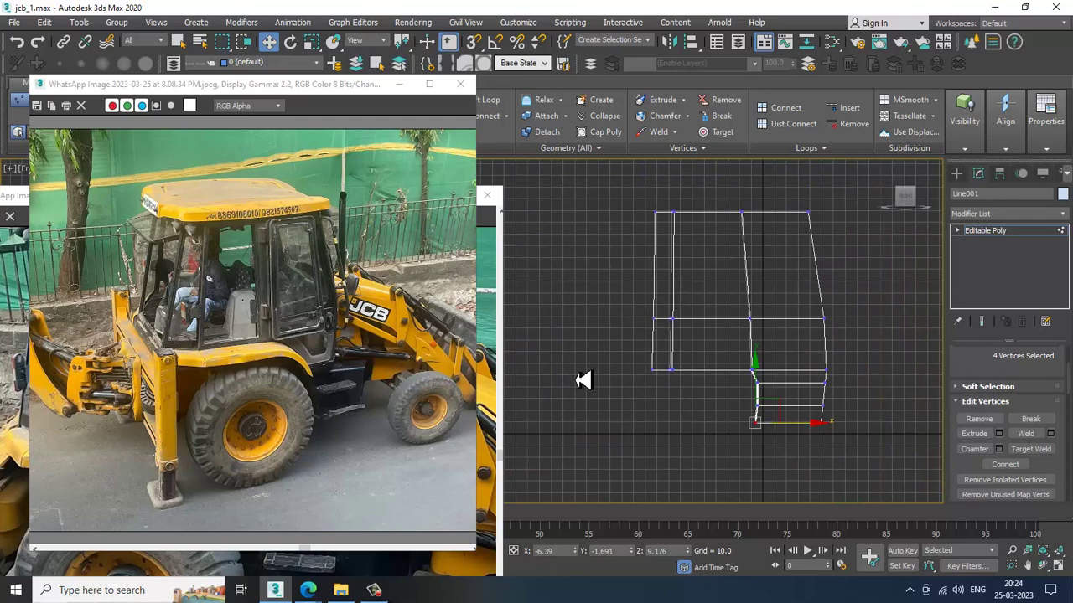
pyautogui.hotkey('alt', 'w')
pyautogui.moveTo(365, 88); pyautogui.dragTo(178, 124)
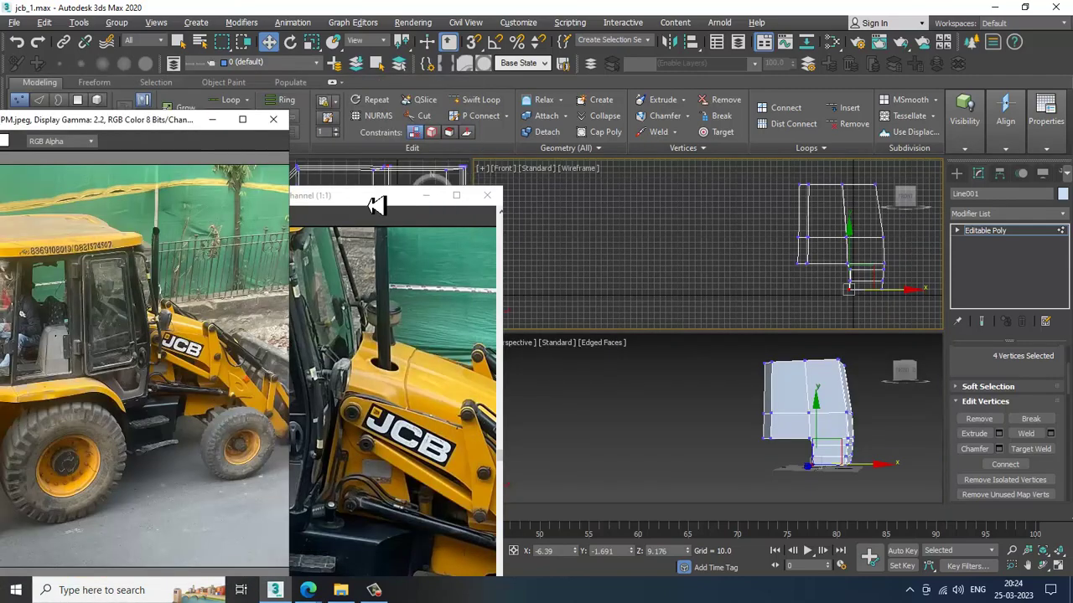
pyautogui.moveTo(375, 198); pyautogui.dragTo(285, 221)
# In the Top view, connect the cab's widthwise edges with one lengthwise loop and shift it along Y to the middle
pyautogui.click(391, 189)
pyautogui.hotkey('alt', 'w')
pyautogui.moveTo(670, 304); pyautogui.dragTo(711, 329, button='middle')
pyautogui.scroll(-2, 835, 304)
pyautogui.press('2')
pyautogui.moveTo(508, 299); pyautogui.dragTo(748, 334)
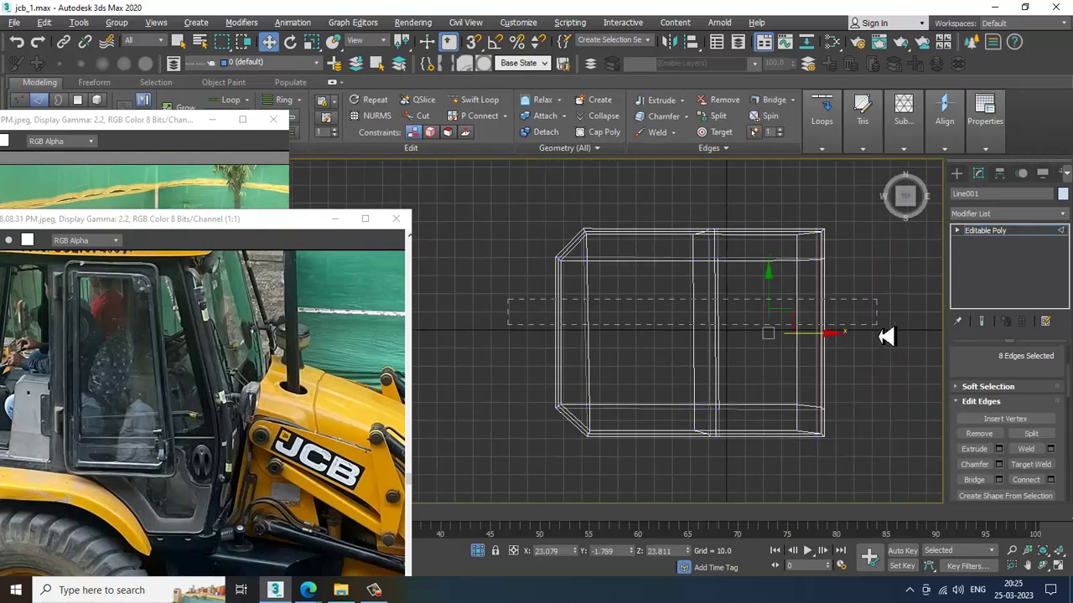
pyautogui.moveTo(882, 336); pyautogui.dragTo(885, 336)
pyautogui.click(1050, 483)
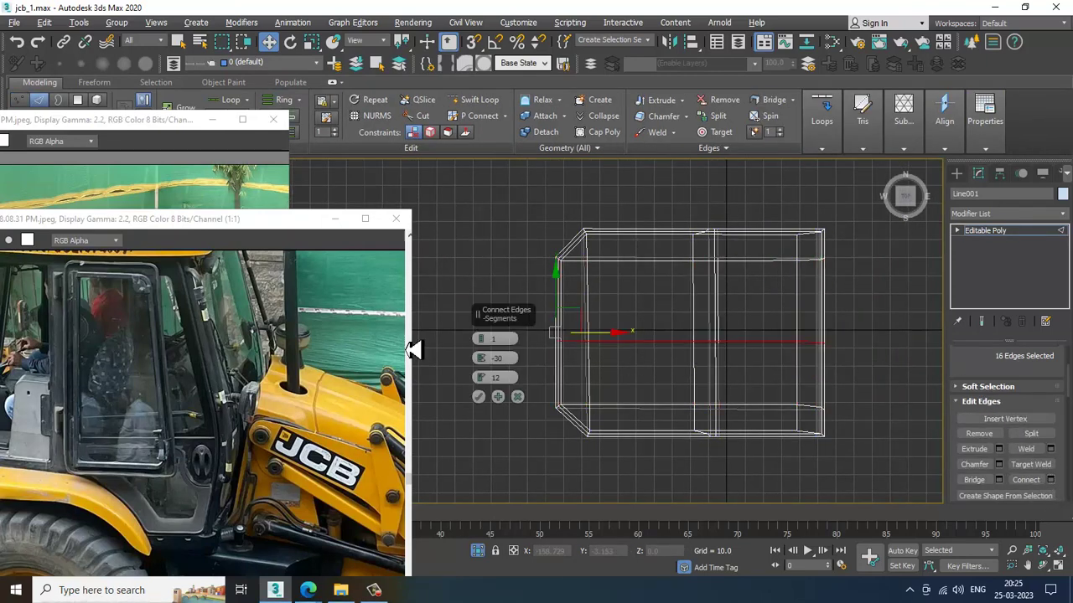
pyautogui.click(476, 398)
pyautogui.moveTo(709, 312); pyautogui.dragTo(711, 297)
# Bow the cab's east end outward along X by moving its centre vertices and the twelve vertices beside them
pyautogui.press('1')
pyautogui.moveTo(784, 301); pyautogui.dragTo(875, 333)
pyautogui.moveTo(779, 253); pyautogui.dragTo(853, 288)
pyautogui.keyDown('ctrl'); pyautogui.moveTo(865, 427); pyautogui.dragTo(863, 423); pyautogui.keyUp('ctrl')
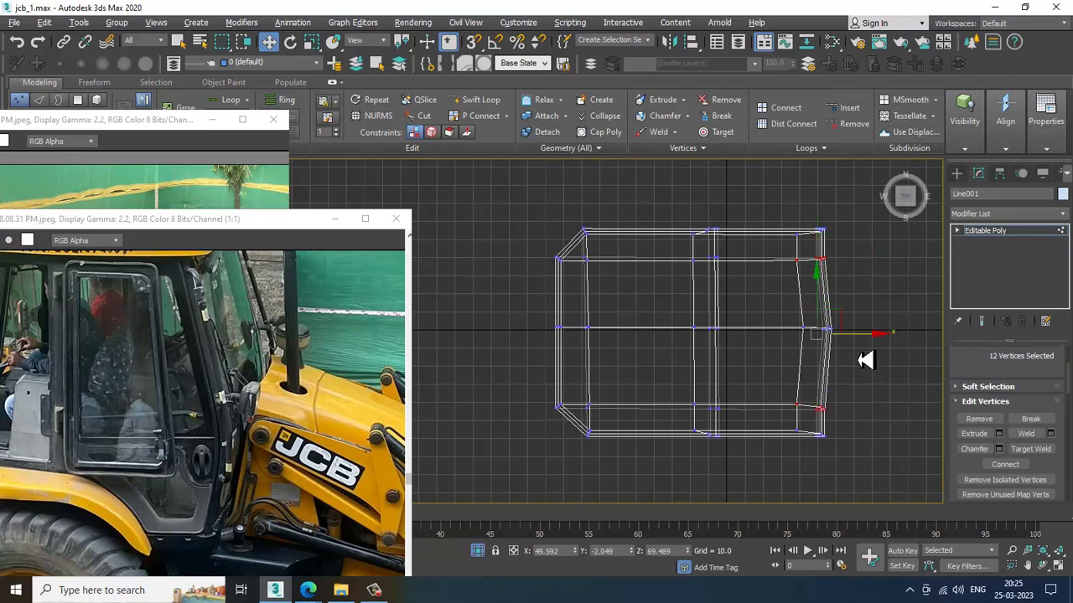
pyautogui.moveTo(877, 347); pyautogui.dragTo(876, 345)
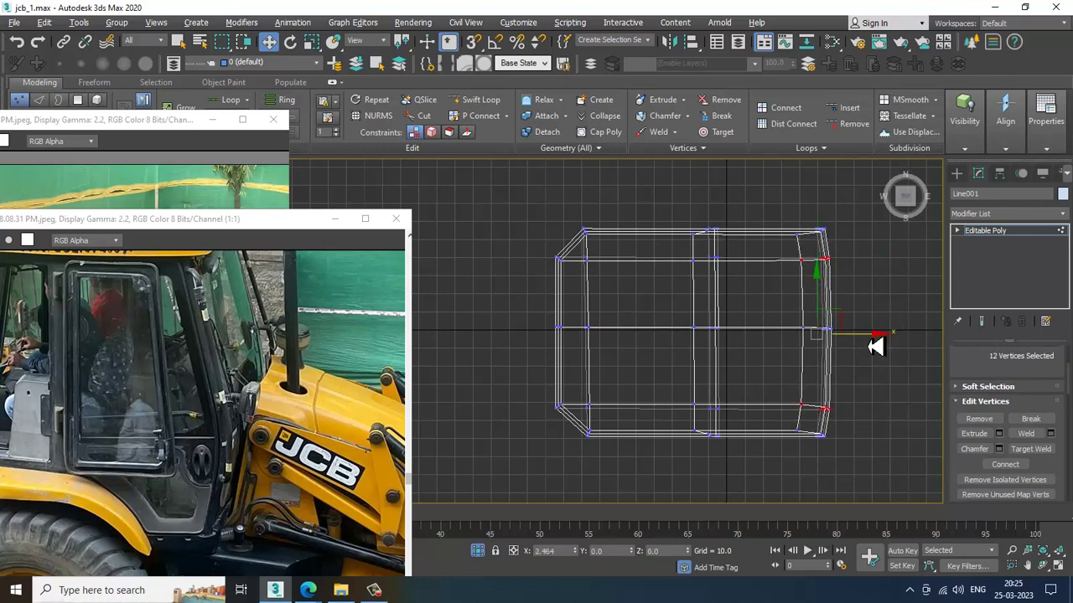
pyautogui.moveTo(766, 311); pyautogui.dragTo(884, 339)
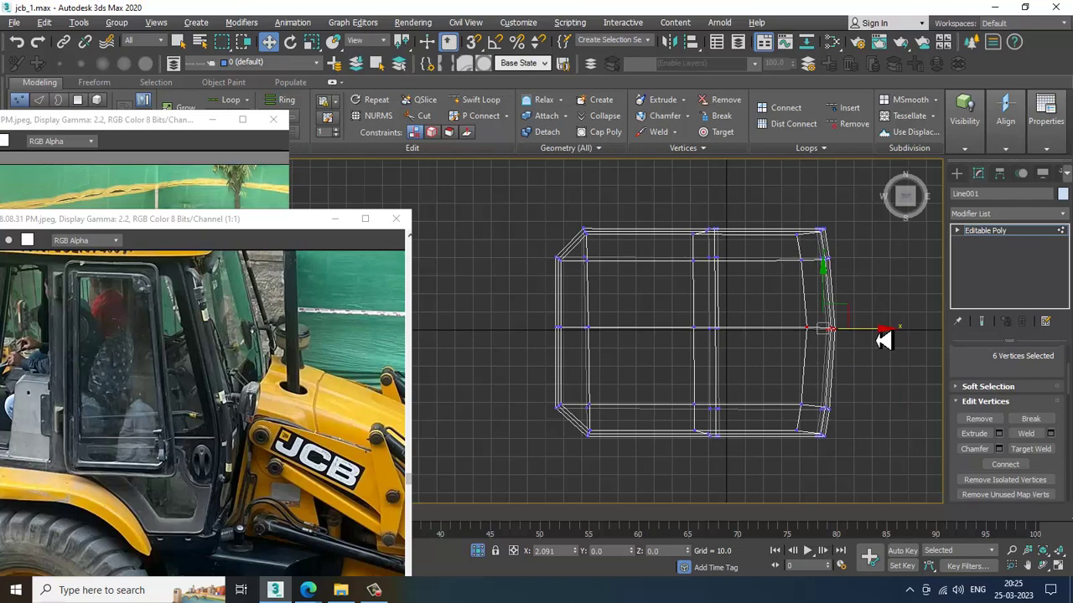
# Select the vertices along the cab's north side in the perspective view and pull them outward along Y to widen it
pyautogui.hotkey('alt', 'w')
pyautogui.moveTo(800, 420)
pyautogui.mouseDown(button='middle')
pyautogui.moveTo(699, 388)
pyautogui.moveTo(705, 347)
pyautogui.moveTo(625, 359)
pyautogui.mouseUp(button='middle')
pyautogui.hotkey('alt', 'w')
pyautogui.scroll(3, 705, 347)
pyautogui.scroll(-3, 653, 283)
pyautogui.moveTo(757, 251); pyautogui.dragTo(653, 263, button='middle')
pyautogui.press('F3')
pyautogui.moveTo(627, 216); pyautogui.dragTo(773, 547)
pyautogui.moveTo(713, 366); pyautogui.dragTo(735, 366)
# Select the sixteen vertices of the centre loop and move them along Y to about 7.15 to recentre the loop
pyautogui.keyDown('alt'); pyautogui.moveTo(699, 366); pyautogui.dragTo(671, 359, button='middle'); pyautogui.keyUp('alt')
pyautogui.moveTo(578, 222); pyautogui.dragTo(642, 436)
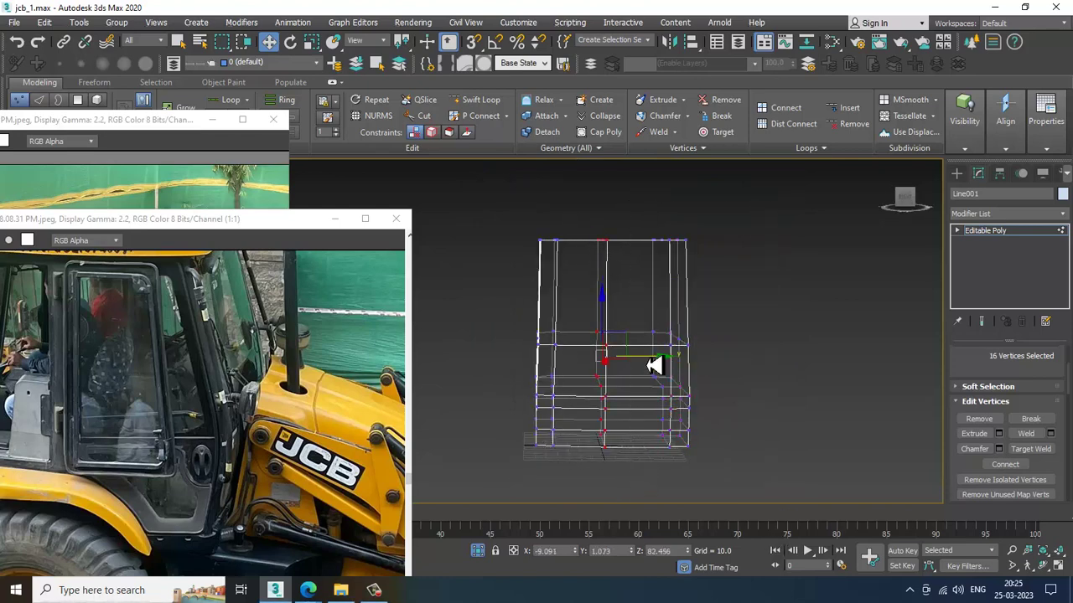
pyautogui.moveTo(660, 366); pyautogui.dragTo(665, 364)
pyautogui.press('F3')
pyautogui.keyDown('alt'); pyautogui.moveTo(666, 364); pyautogui.dragTo(755, 394, button='middle'); pyautogui.keyUp('alt')
# Reposition the 8.08.31 PM photo and examine its cab roof beside the model
pyautogui.moveTo(168, 221); pyautogui.dragTo(217, 180)
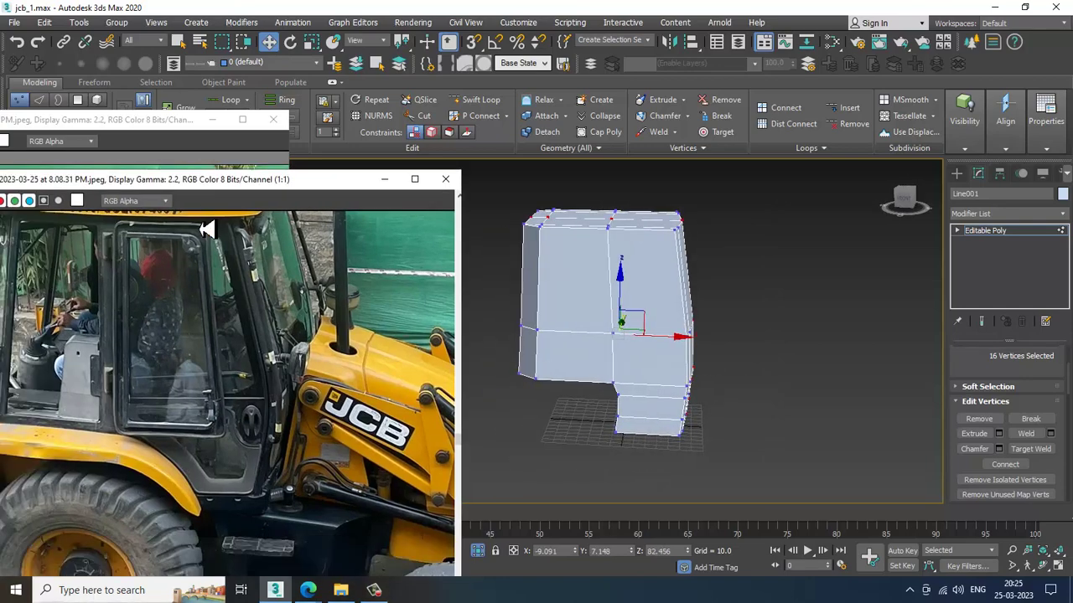
pyautogui.moveTo(291, 364); pyautogui.dragTo(301, 359, button='middle')
pyautogui.moveTo(245, 289); pyautogui.dragTo(230, 361, button='middle')
pyautogui.moveTo(736, 296); pyautogui.dragTo(756, 325, button='middle')
pyautogui.moveTo(670, 307); pyautogui.dragTo(686, 311, button='middle')
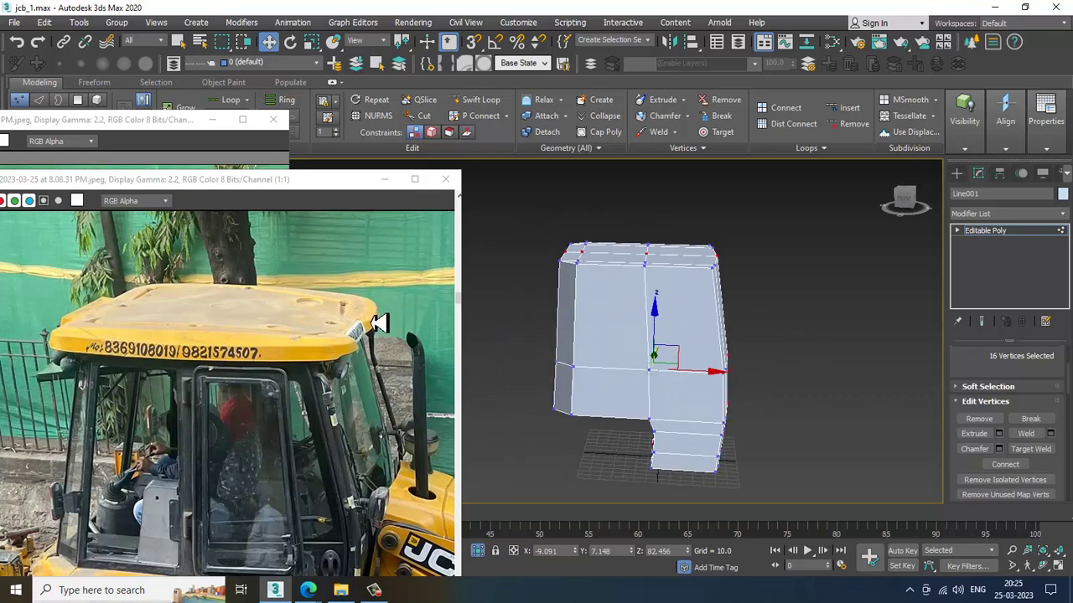
# In the Top view, select the five centre vertices at the cab's west end and move them outward along X
pyautogui.hotkey('alt', 'w')
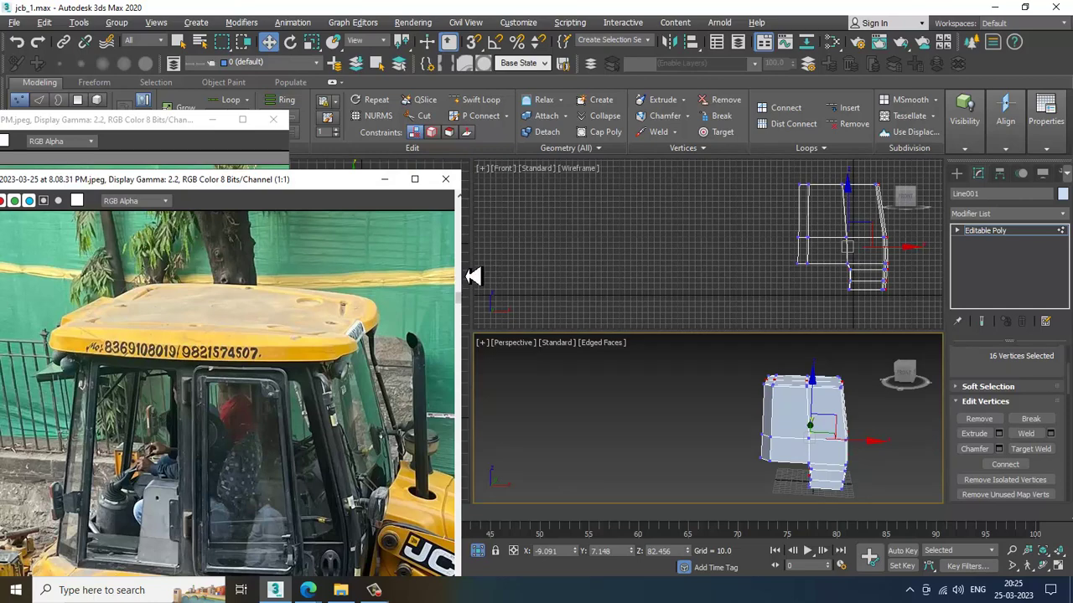
pyautogui.click(470, 284)
pyautogui.hotkey('alt', 'w')
pyautogui.press('z')
pyautogui.scroll(-3, 556, 280)
pyautogui.moveTo(536, 280); pyautogui.dragTo(706, 268, button='middle')
pyautogui.moveTo(658, 307); pyautogui.dragTo(679, 304, button='middle')
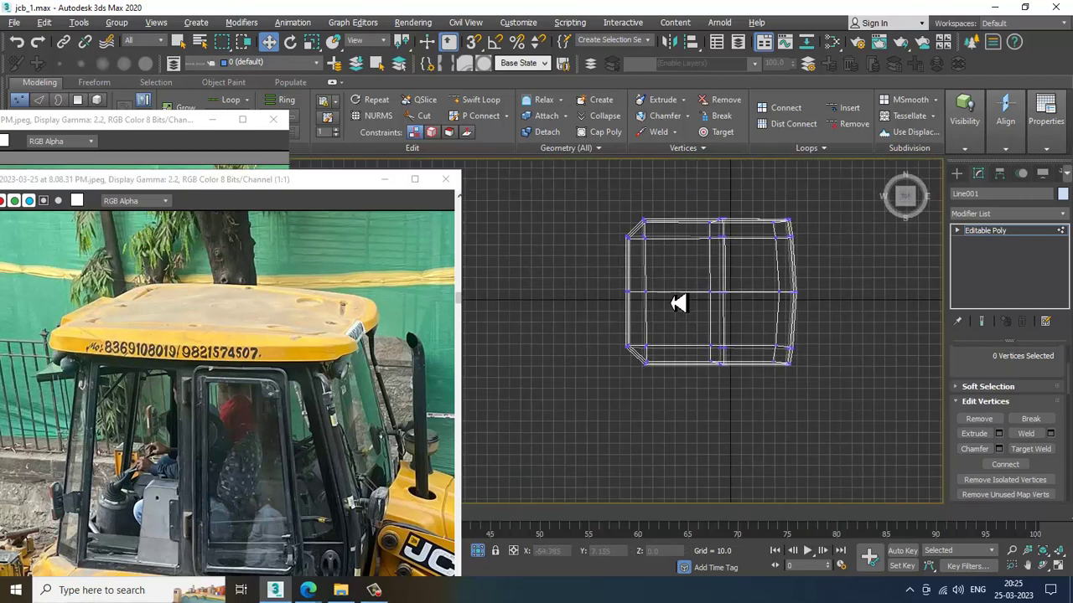
pyautogui.moveTo(601, 266); pyautogui.dragTo(674, 292)
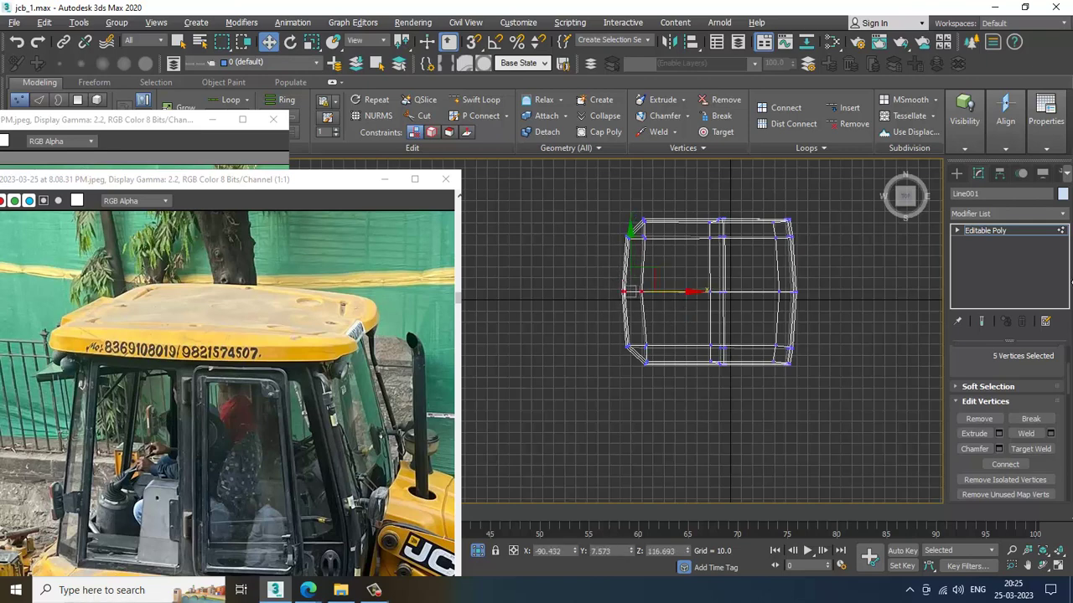
pyautogui.click(956, 173)
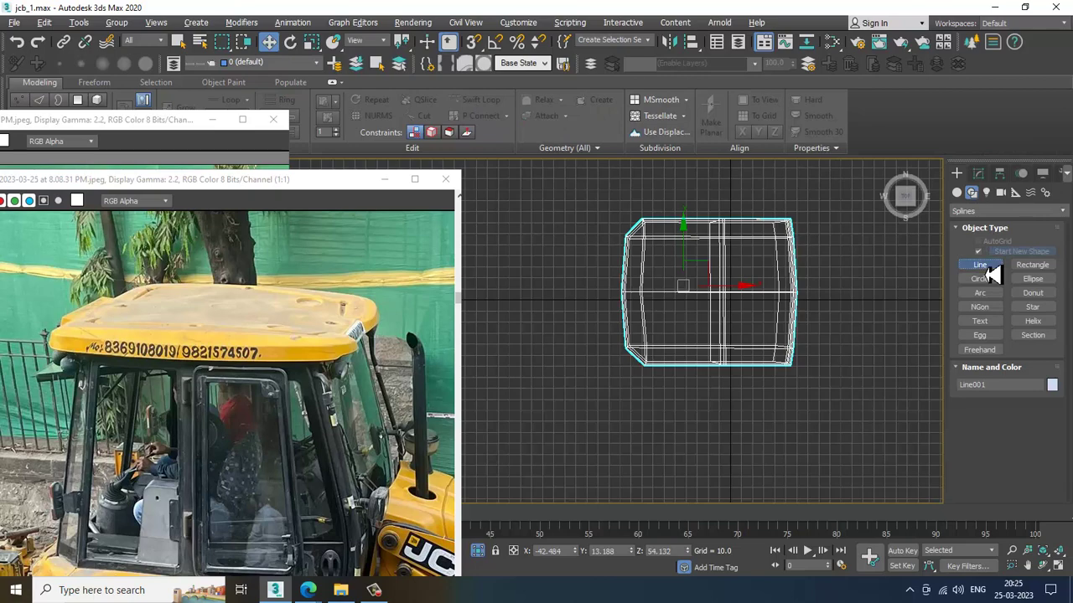
pyautogui.click(980, 265)
pyautogui.moveTo(779, 289); pyautogui.dragTo(830, 289, button='middle')
pyautogui.scroll(2, 829, 289)
pyautogui.moveTo(811, 208); pyautogui.dragTo(779, 243, button='middle')
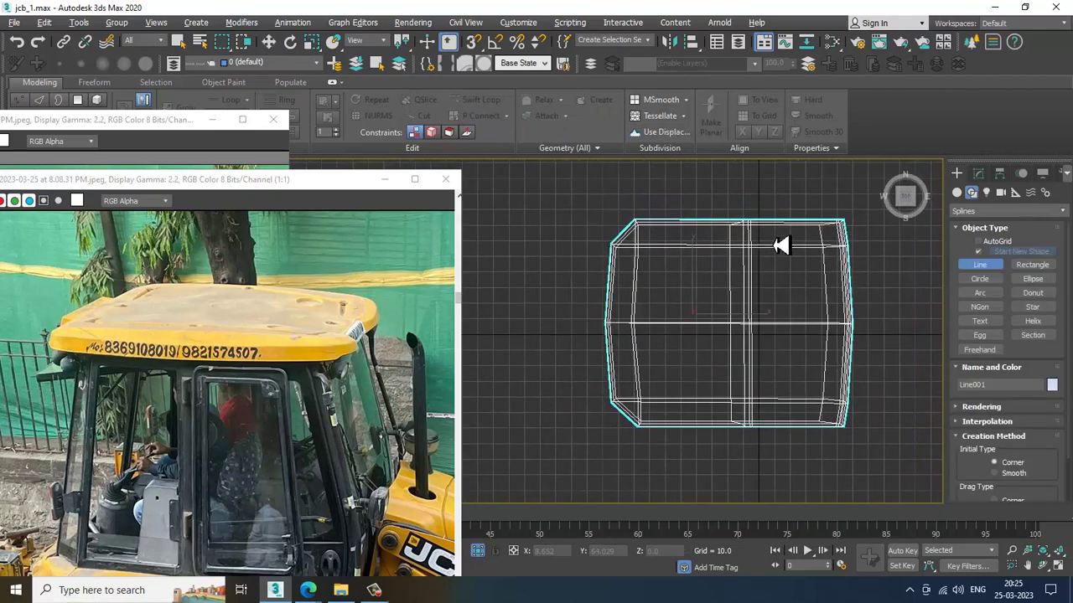
# In the Top view, move the eleven middle vertices on the cab's north side, and those on its south side, outward along Y
pyautogui.press('w')
pyautogui.press('1')
pyautogui.moveTo(712, 216); pyautogui.dragTo(785, 275)
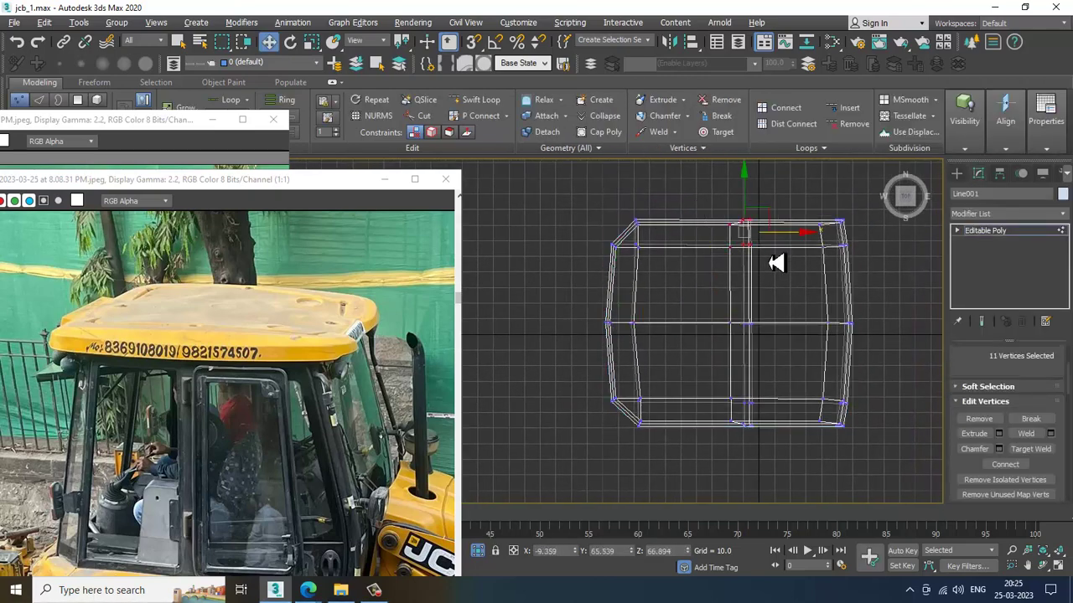
pyautogui.moveTo(756, 205); pyautogui.dragTo(750, 206)
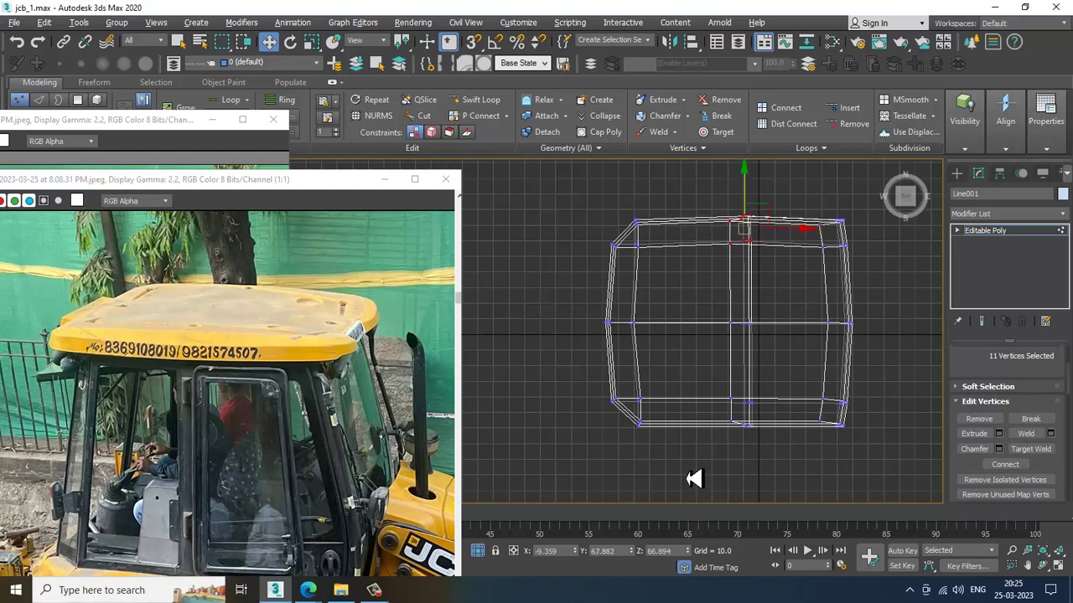
pyautogui.moveTo(741, 412); pyautogui.dragTo(772, 455)
pyautogui.moveTo(745, 375); pyautogui.dragTo(745, 378)
pyautogui.moveTo(828, 392); pyautogui.dragTo(813, 347, button='middle')
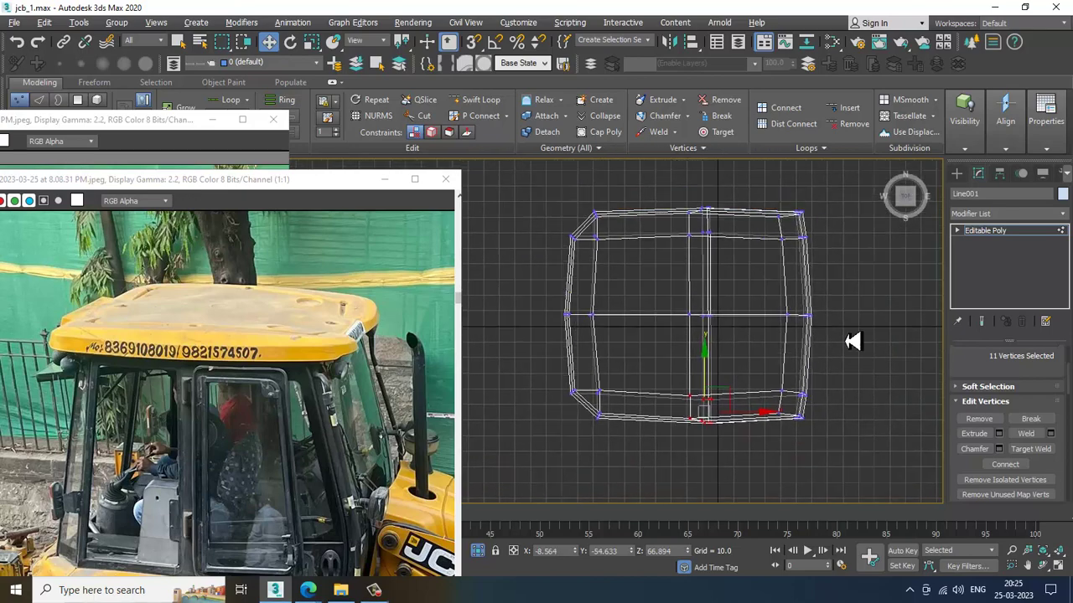
# Start a Line spline in the Top view outside the cab's northeast corner, running along the north side and curving down the west side
pyautogui.click(957, 174)
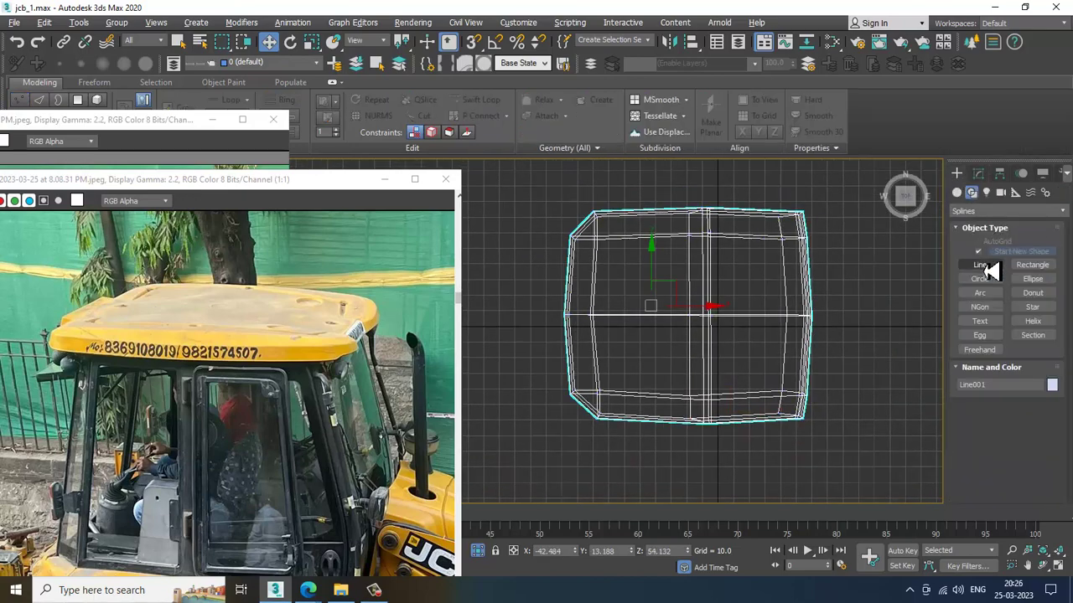
pyautogui.click(981, 265)
pyautogui.moveTo(752, 262); pyautogui.dragTo(771, 287, button='middle')
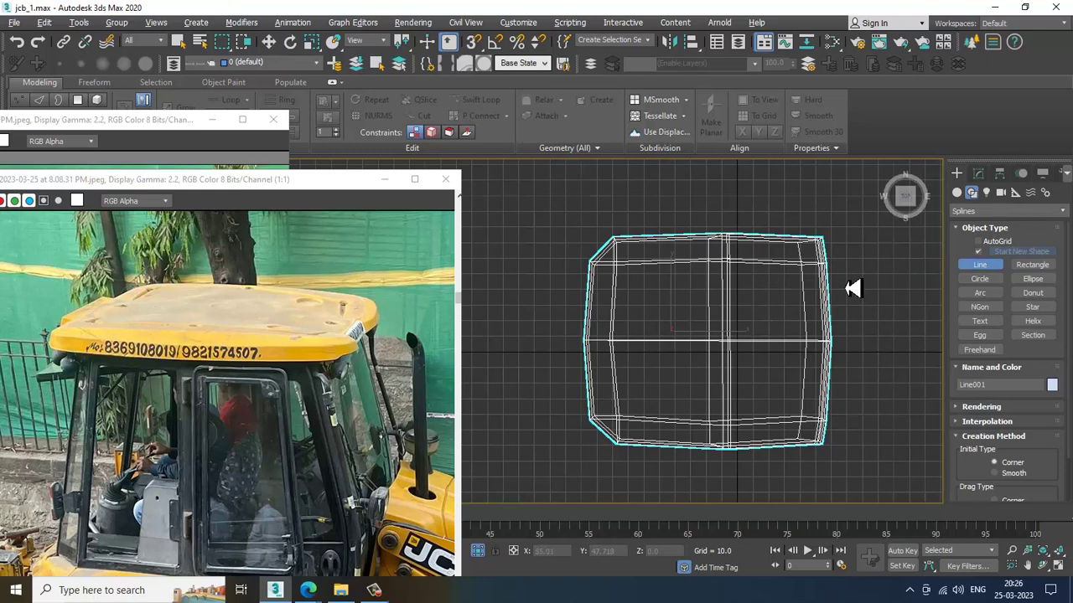
pyautogui.click(835, 232)
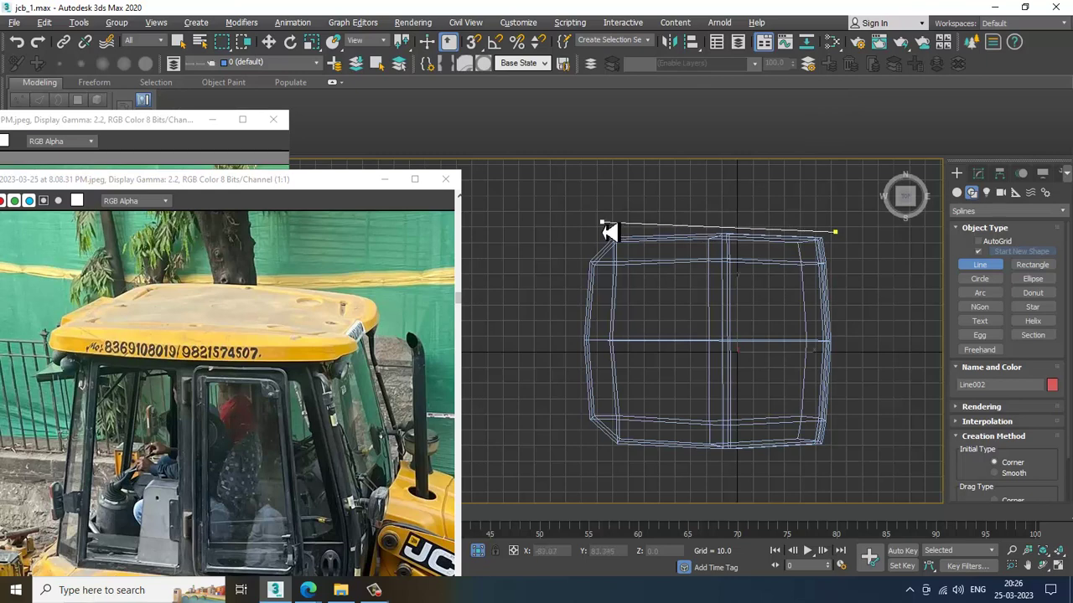
pyautogui.moveTo(588, 232); pyautogui.dragTo(584, 233)
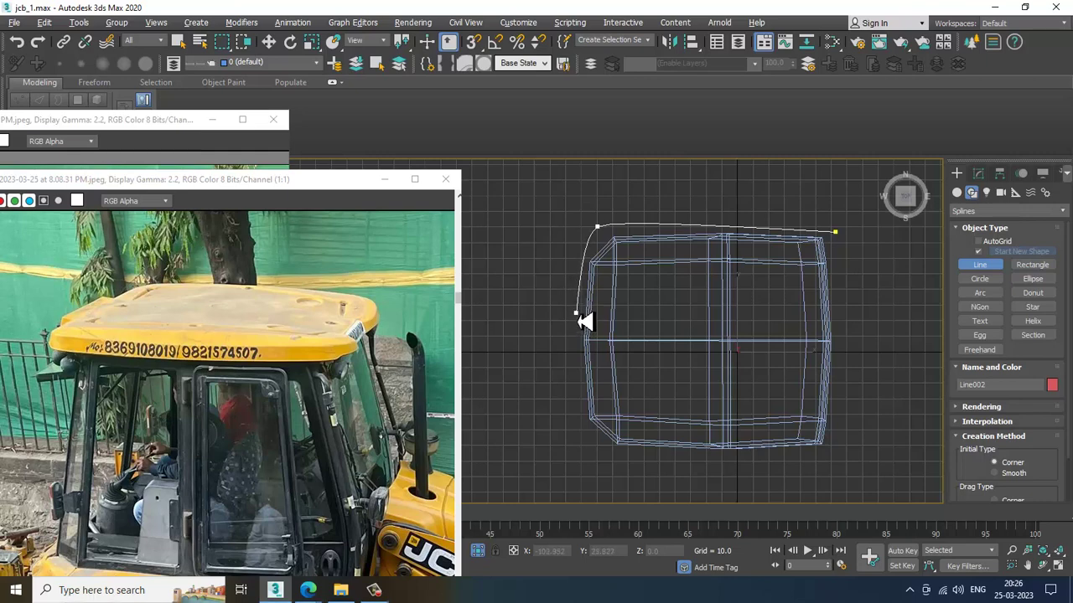
pyautogui.click(578, 308)
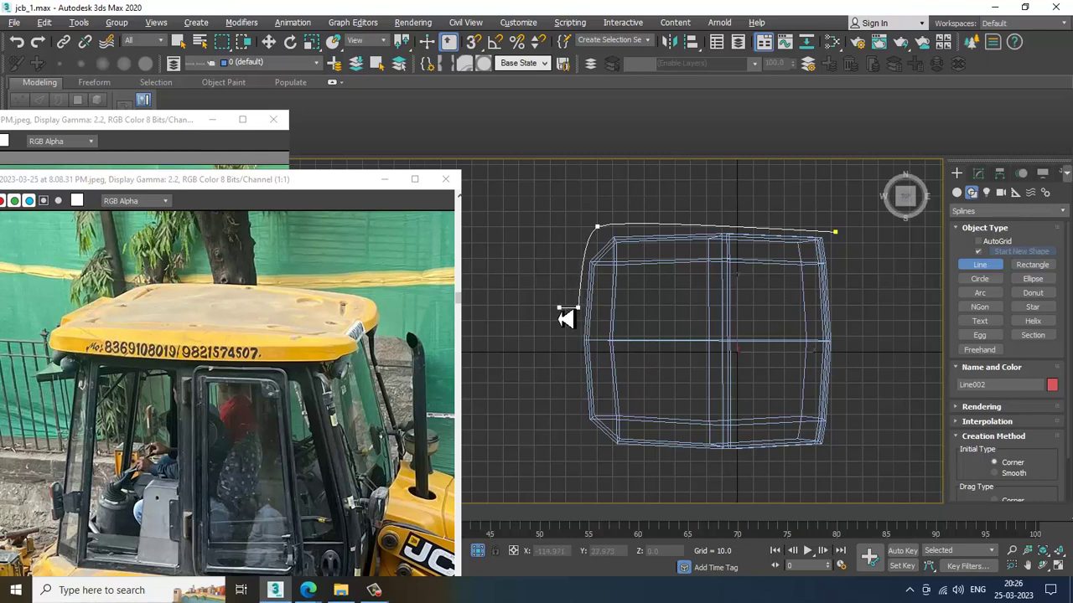
# Continue the spline with a rectangular tab on the west side, around the cab's south and east sides, and close it at its start
pyautogui.click(556, 307)
pyautogui.click(556, 370)
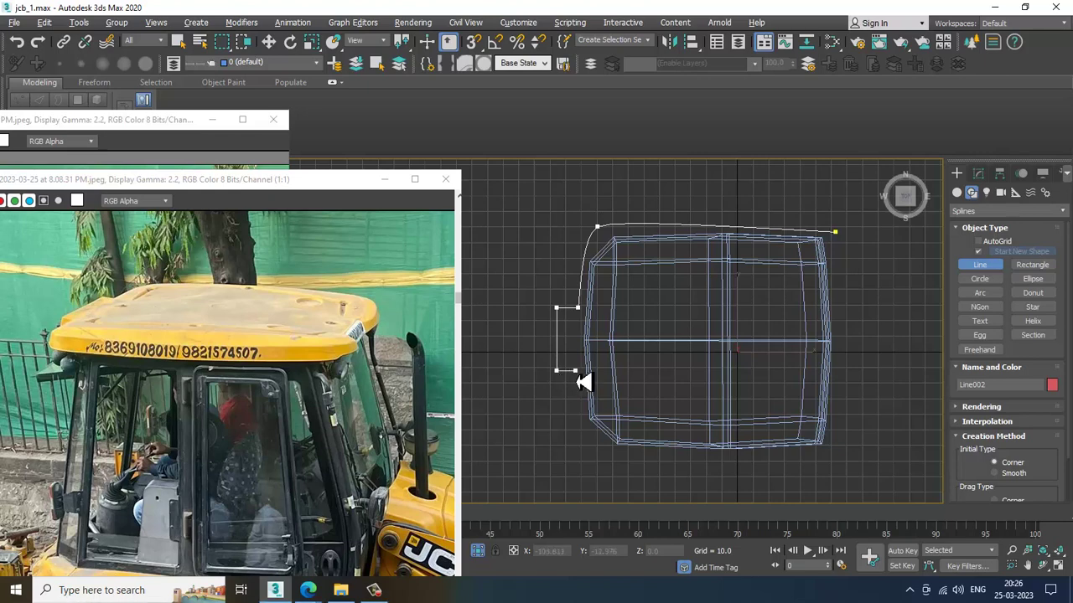
pyautogui.click(575, 371)
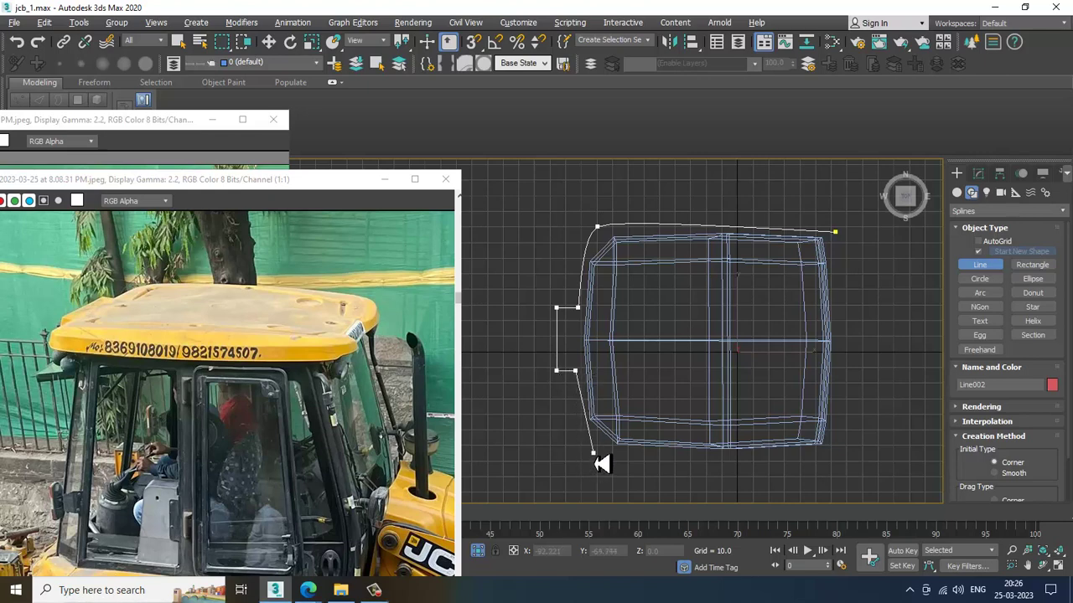
pyautogui.click(594, 450)
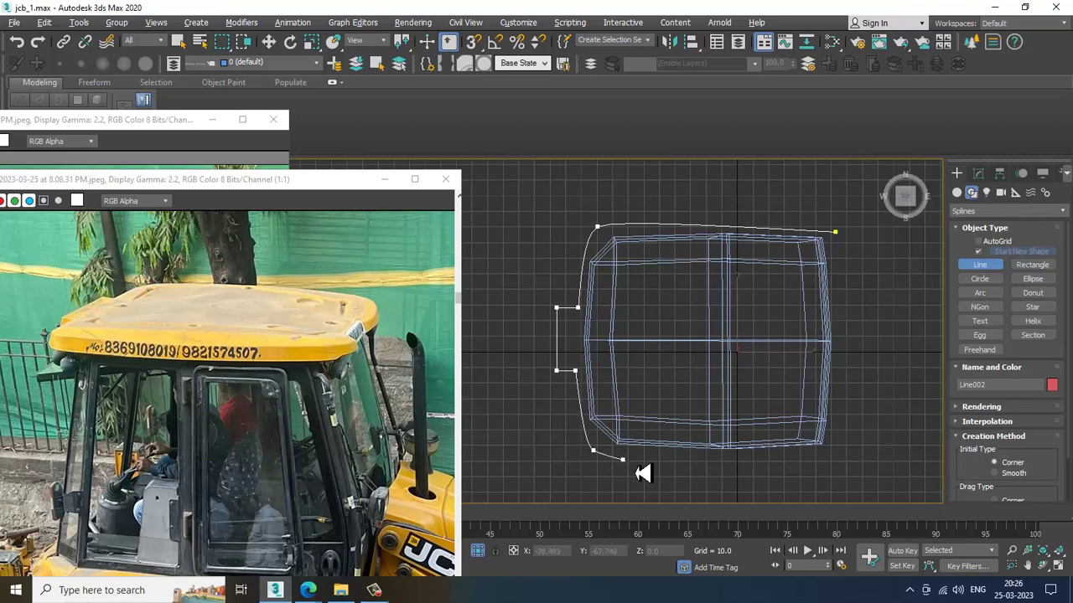
pyautogui.click(839, 453)
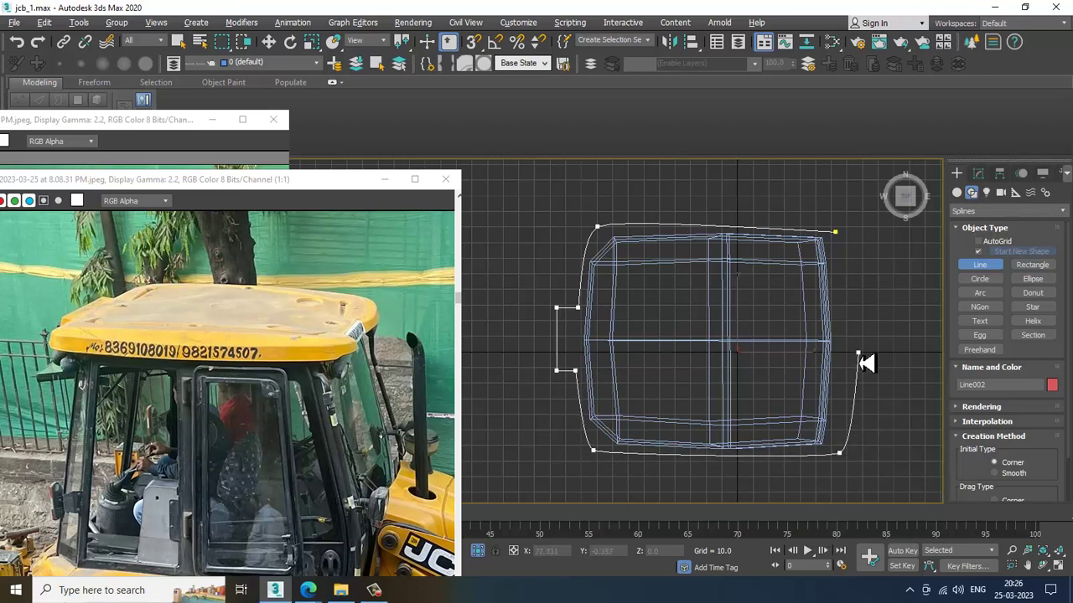
pyautogui.click(835, 234)
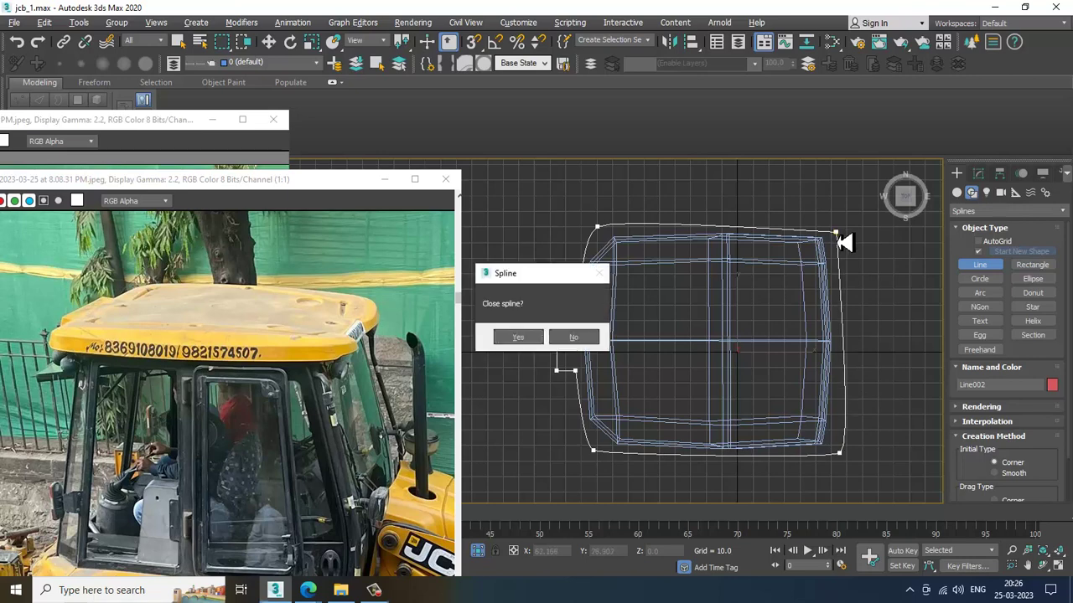
pyautogui.click(527, 338)
# Fillet the northeast corner vertex of the closed spline
pyautogui.moveTo(813, 301); pyautogui.dragTo(762, 305, button='middle')
pyautogui.press('w')
pyautogui.press('1')
pyautogui.moveTo(762, 213); pyautogui.dragTo(837, 279)
pyautogui.moveTo(964, 475); pyautogui.dragTo(973, 72)
pyautogui.scroll(-5, 1032, 384)
pyautogui.click(981, 393)
pyautogui.moveTo(786, 243); pyautogui.dragTo(787, 237)
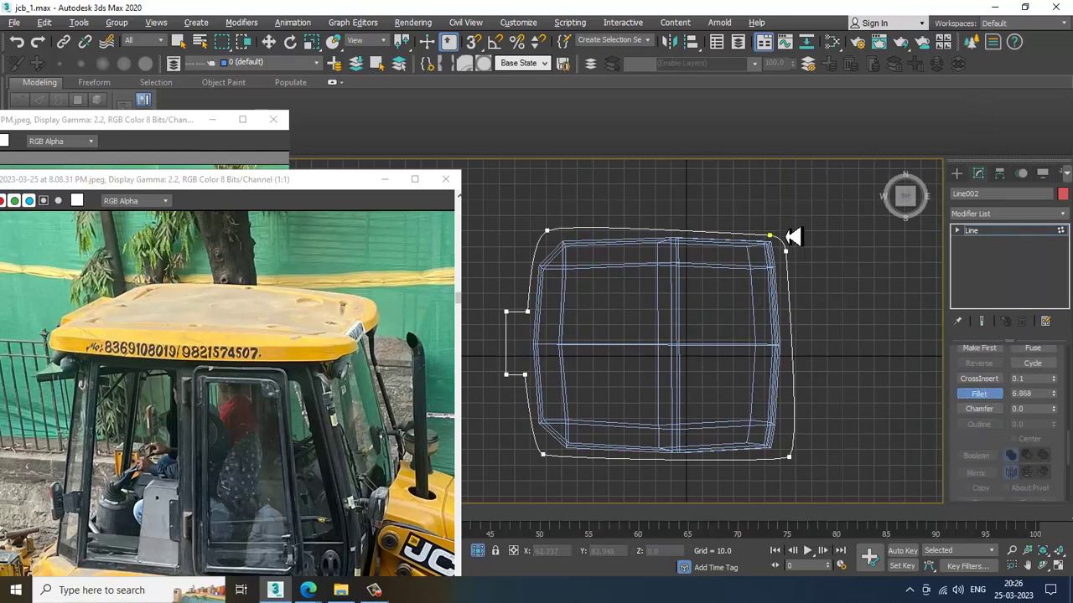
# Fillet the spline's other three outer corners and the two outer corners of its west tab
pyautogui.moveTo(790, 457); pyautogui.dragTo(820, 426)
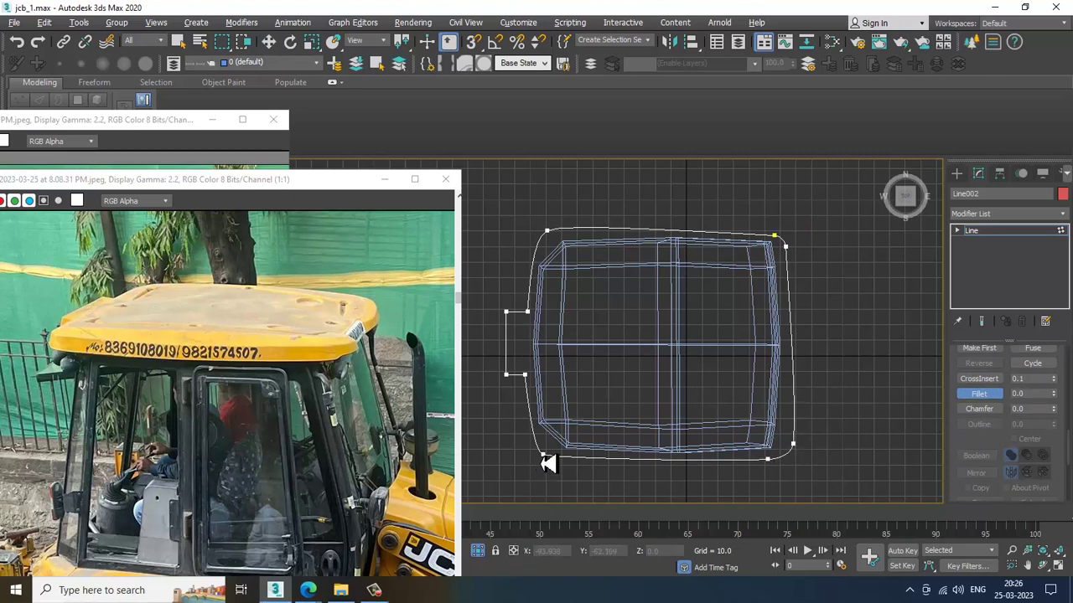
pyautogui.moveTo(543, 454); pyautogui.dragTo(531, 431)
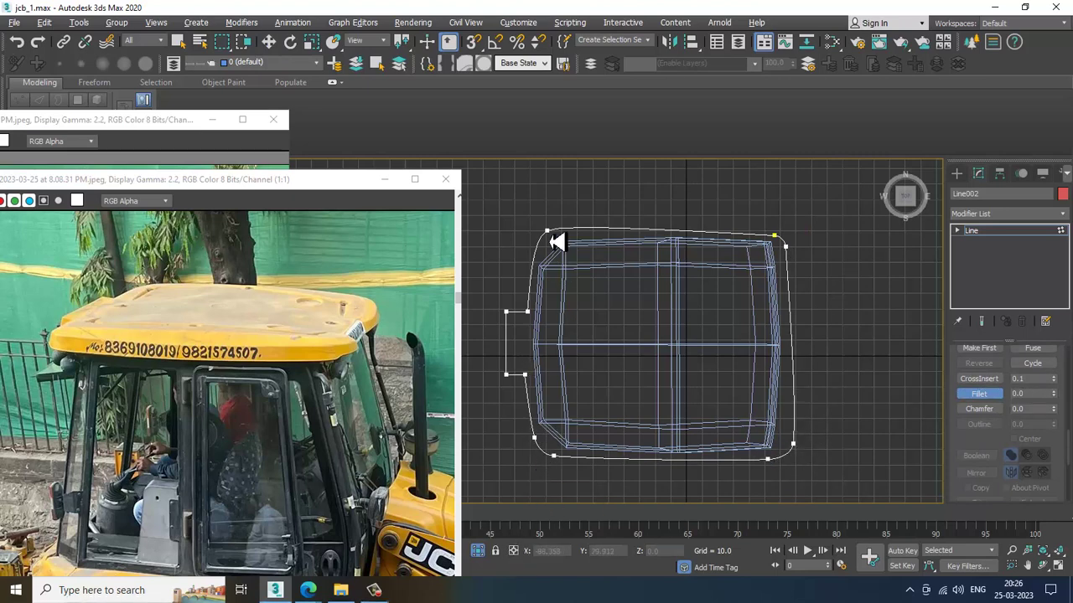
pyautogui.moveTo(554, 225); pyautogui.dragTo(555, 208)
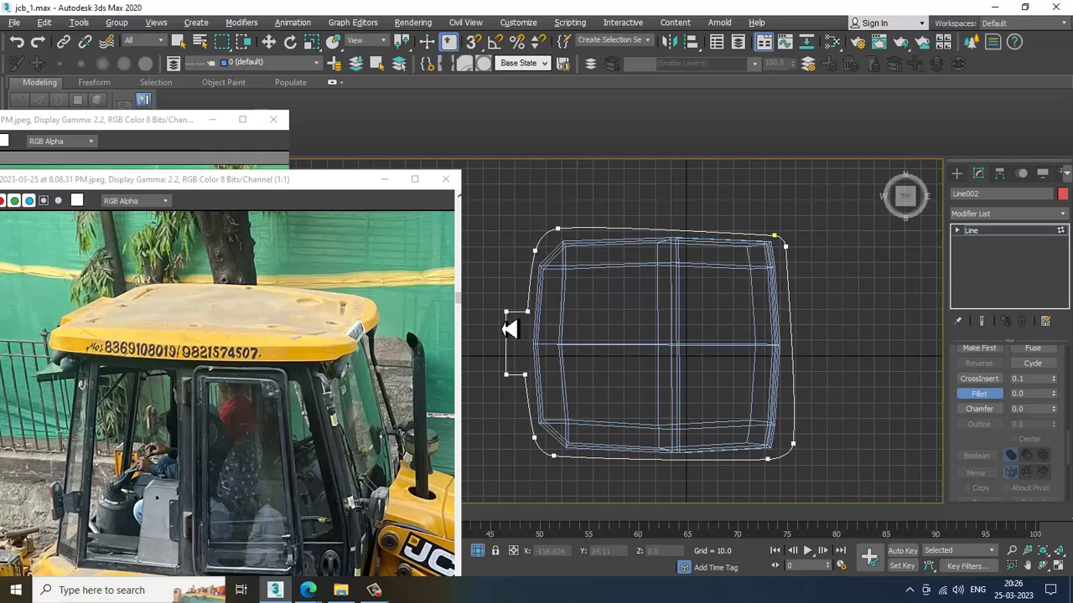
pyautogui.moveTo(486, 297); pyautogui.dragTo(513, 379)
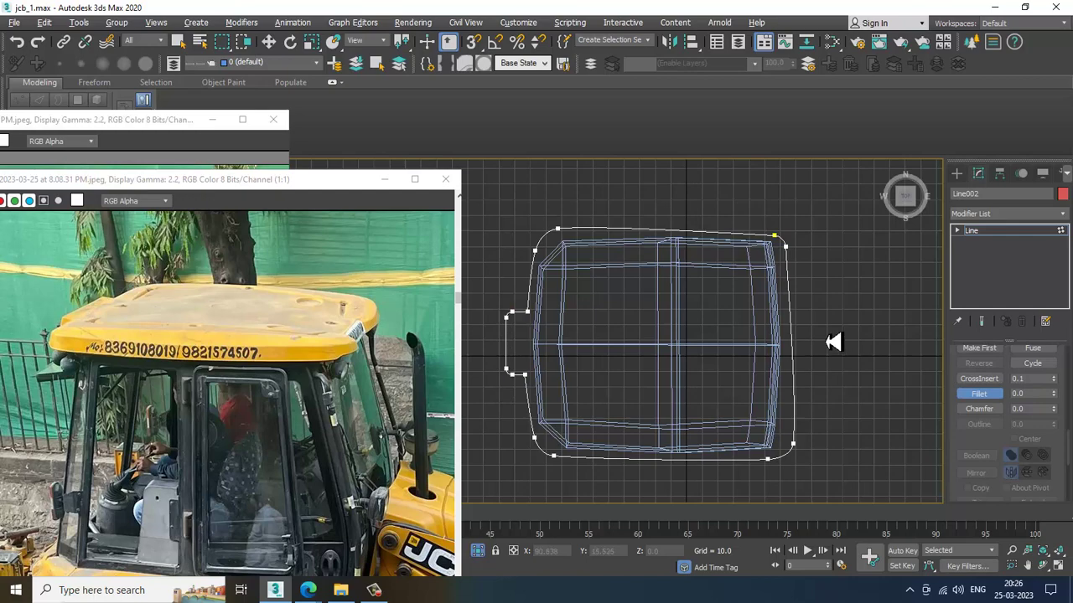
# Refine the spline with a new vertex midway along its east side and move it slightly outward along X
pyautogui.moveTo(823, 314); pyautogui.dragTo(804, 310, button='middle')
pyautogui.moveTo(707, 409); pyautogui.dragTo(799, 476)
pyautogui.press('w')
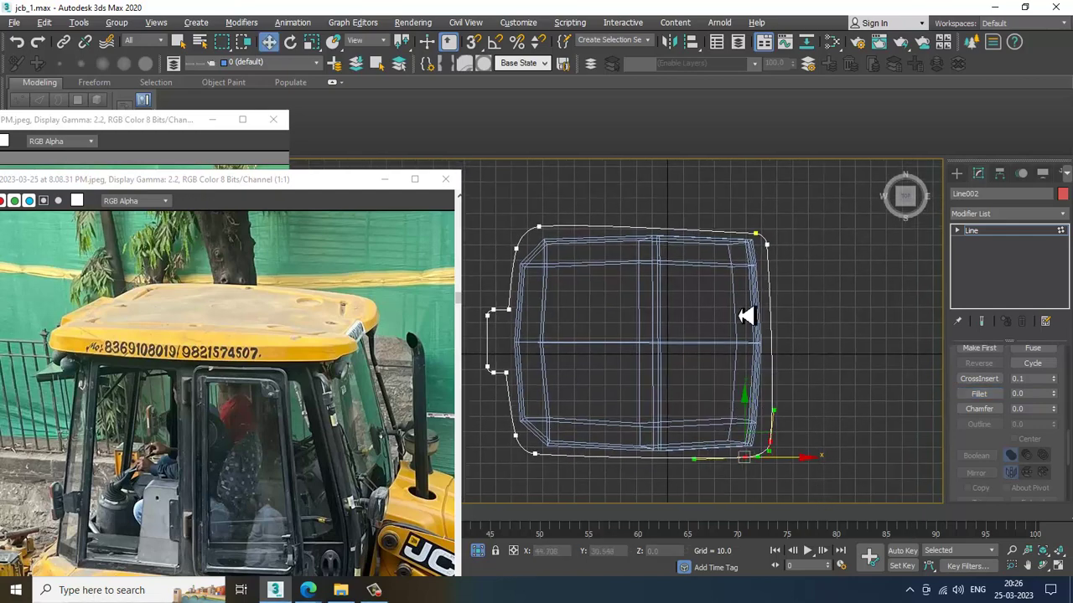
pyautogui.rightClick(775, 306)
pyautogui.click(749, 352)
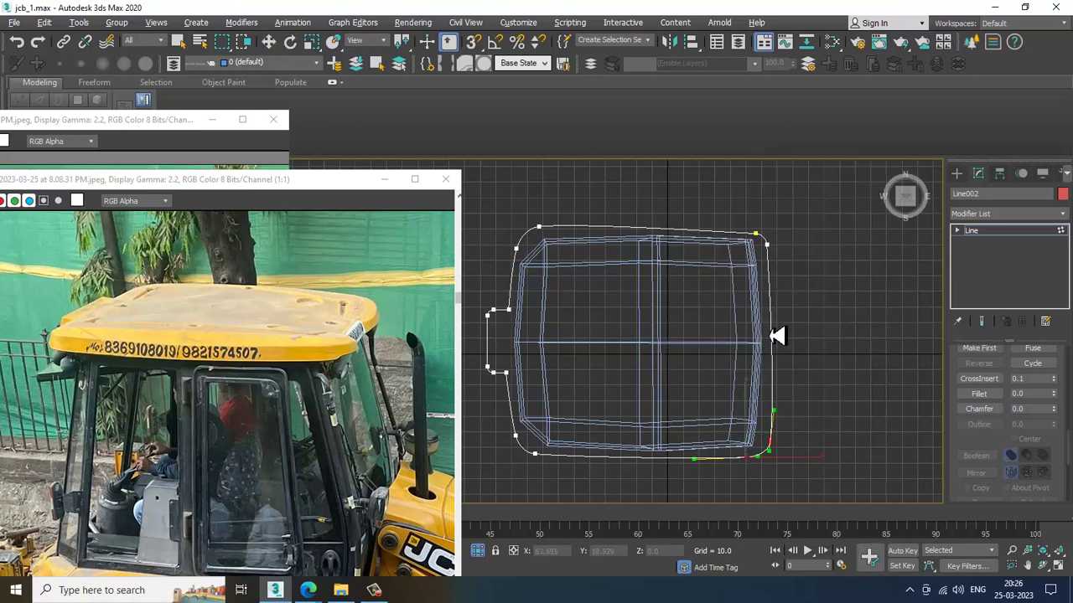
pyautogui.press('w')
pyautogui.scroll(3, 825, 355)
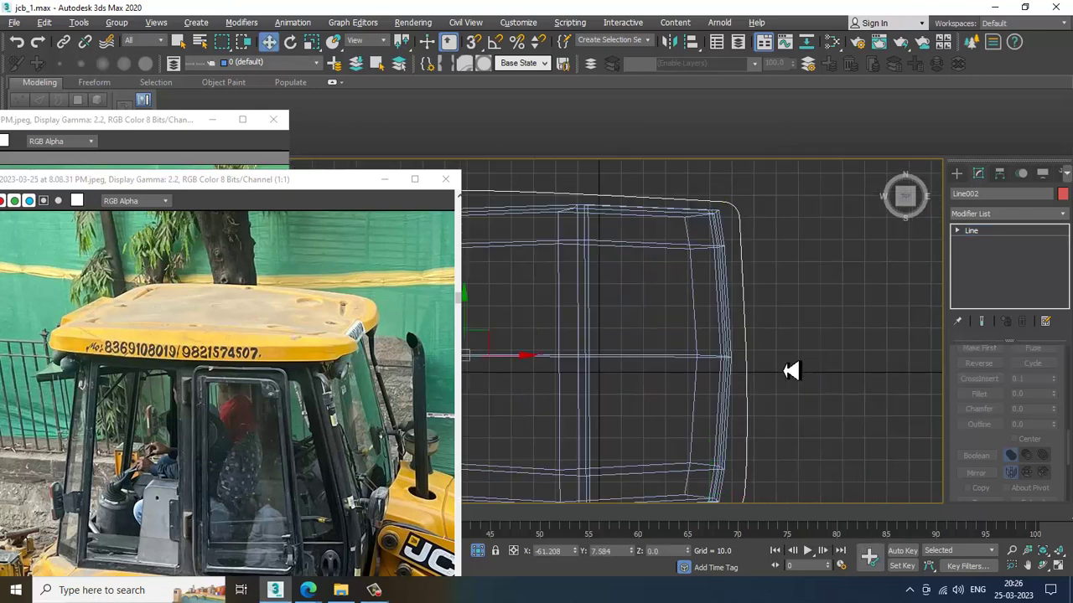
pyautogui.moveTo(793, 359); pyautogui.dragTo(796, 359)
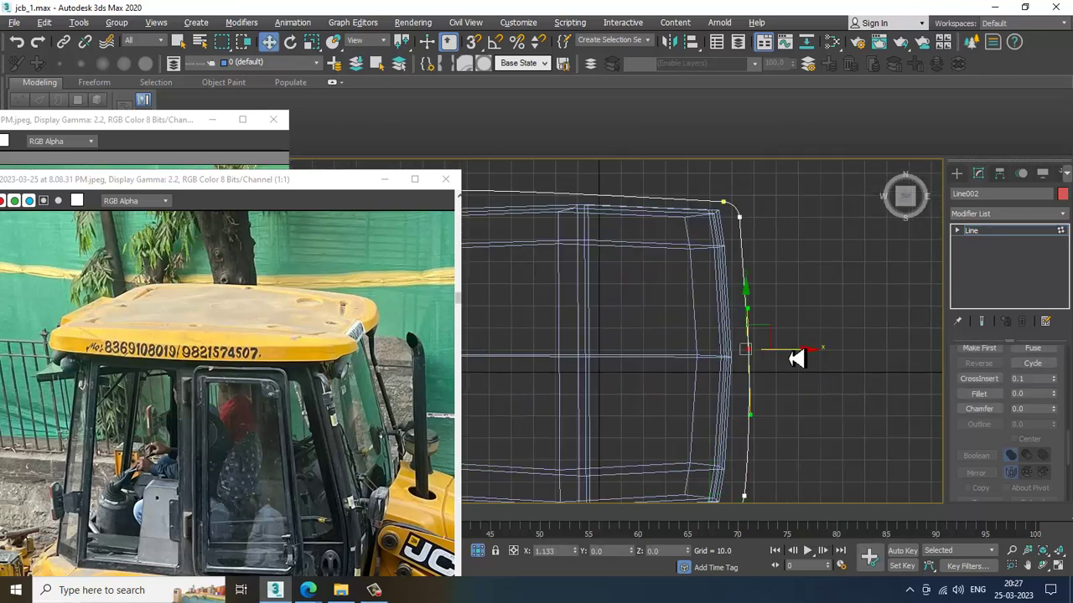
# Refine the spline with a vertex midway along both its north and south sides and adjust their positions around the cab
pyautogui.moveTo(714, 340); pyautogui.dragTo(749, 347, button='middle')
pyautogui.moveTo(690, 304); pyautogui.dragTo(709, 315, button='middle')
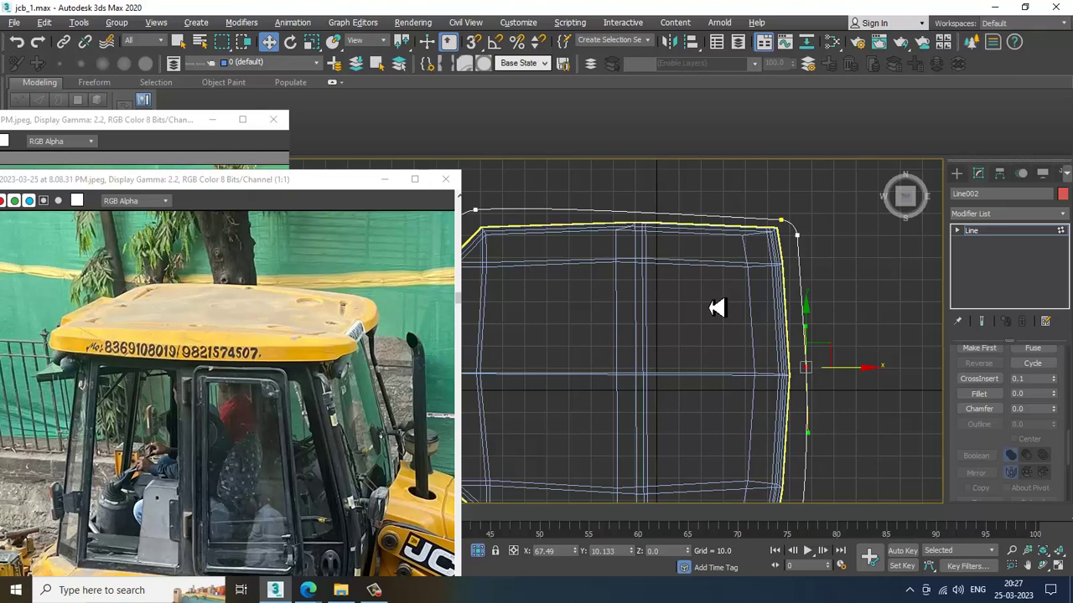
pyautogui.moveTo(702, 282); pyautogui.dragTo(752, 288, button='middle')
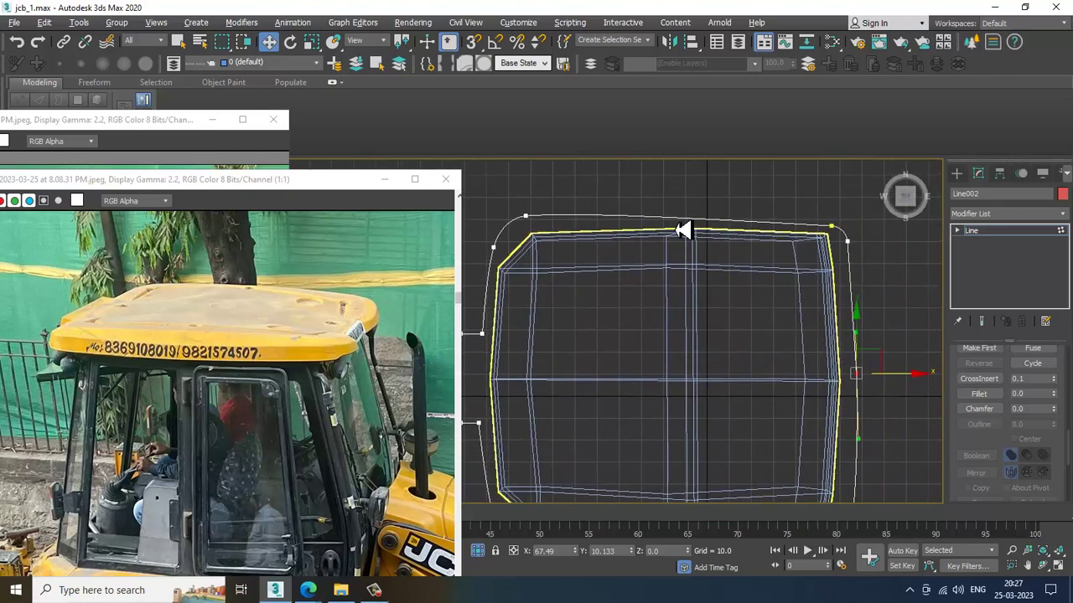
pyautogui.rightClick(673, 217)
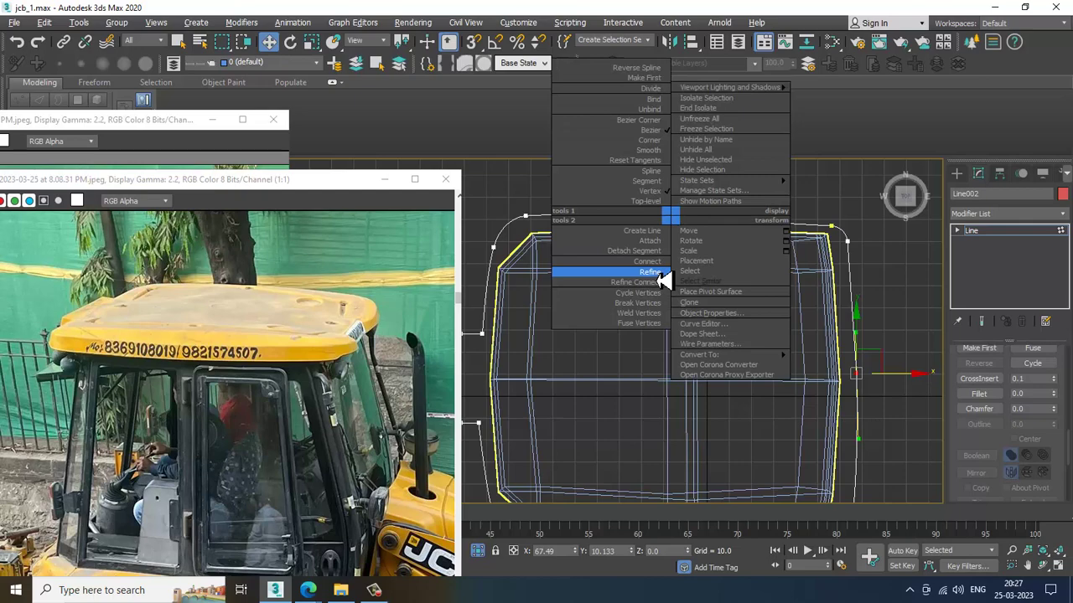
pyautogui.click(664, 281)
pyautogui.moveTo(756, 346); pyautogui.dragTo(759, 248, button='middle')
pyautogui.click(677, 445)
pyautogui.rightClick(736, 447)
pyautogui.moveTo(735, 447); pyautogui.dragTo(722, 440, button='middle')
pyautogui.press('1')
pyautogui.press('1')
pyautogui.click(675, 412)
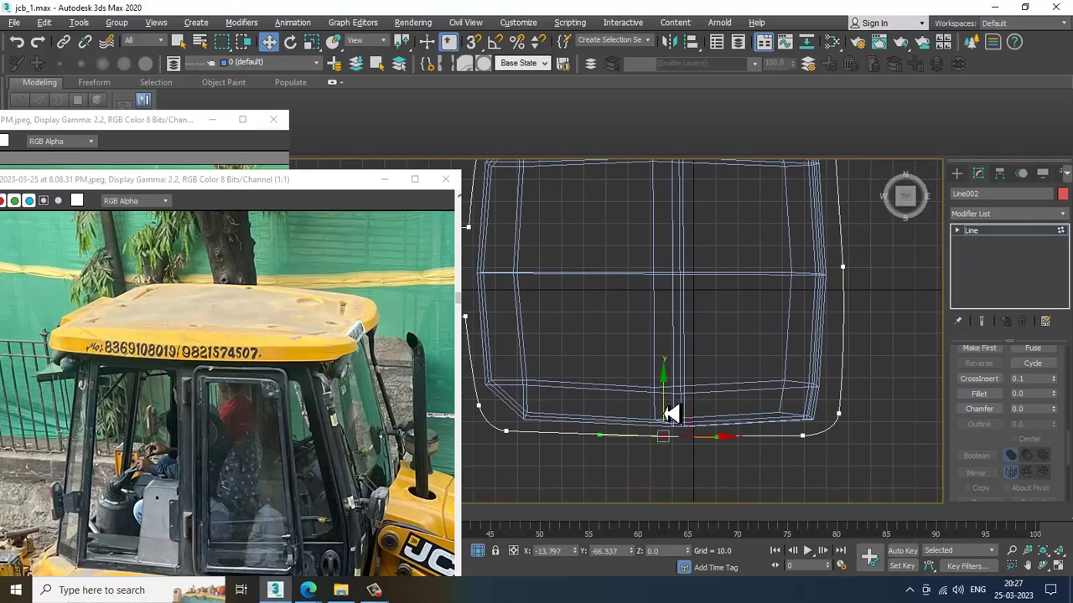
pyautogui.moveTo(676, 417); pyautogui.dragTo(675, 418)
pyautogui.moveTo(723, 317); pyautogui.dragTo(746, 454, button='middle')
pyautogui.click(693, 251)
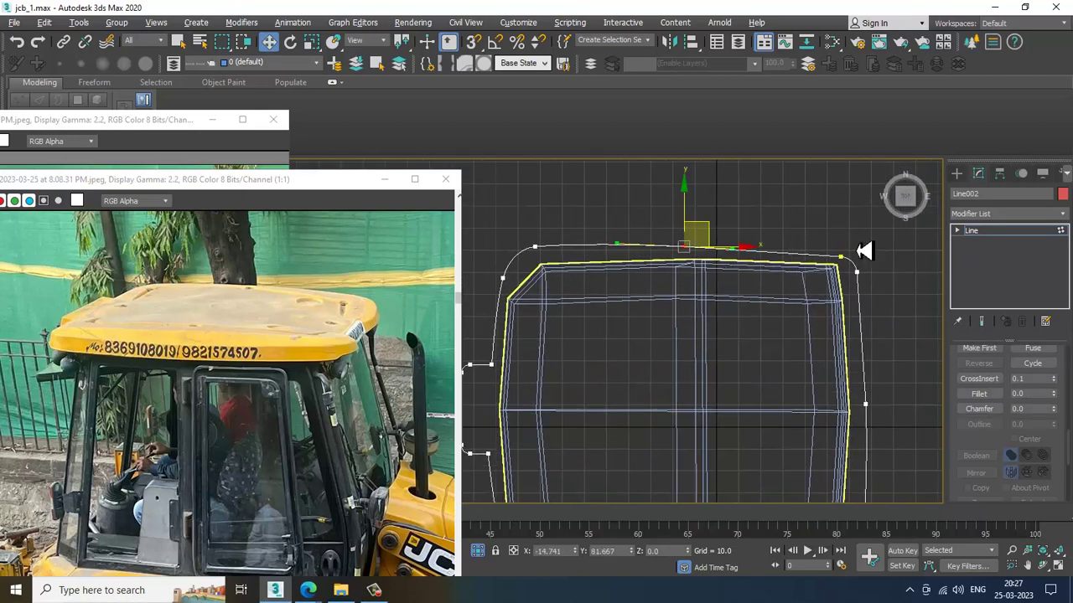
# Apply an Extrude modifier to the whole spline and frame it in the maximized Perspective view
pyautogui.click(1018, 230)
pyautogui.click(1017, 215)
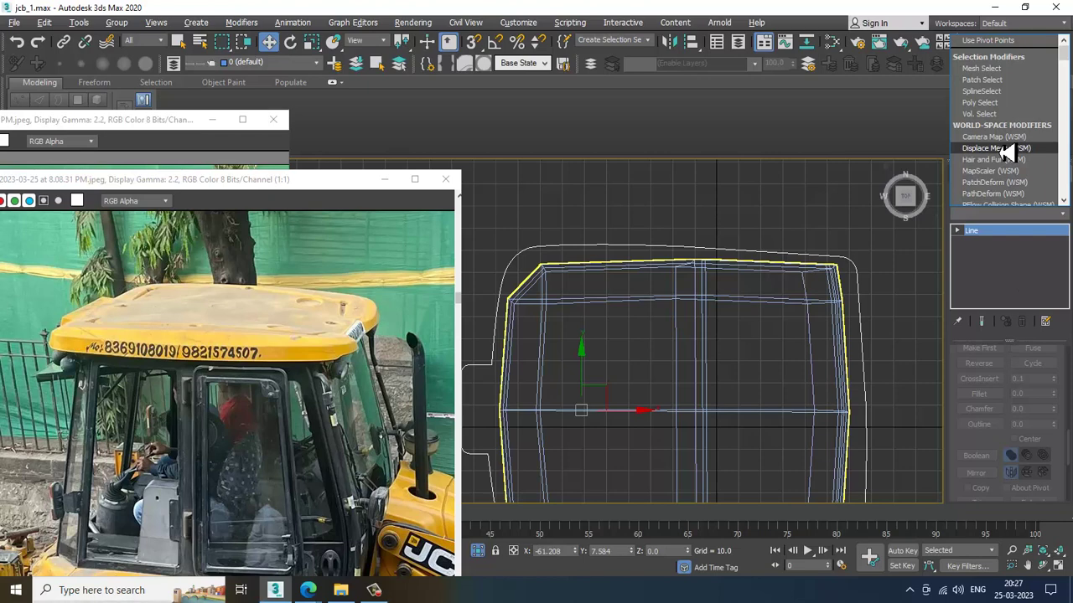
pyautogui.press('x')
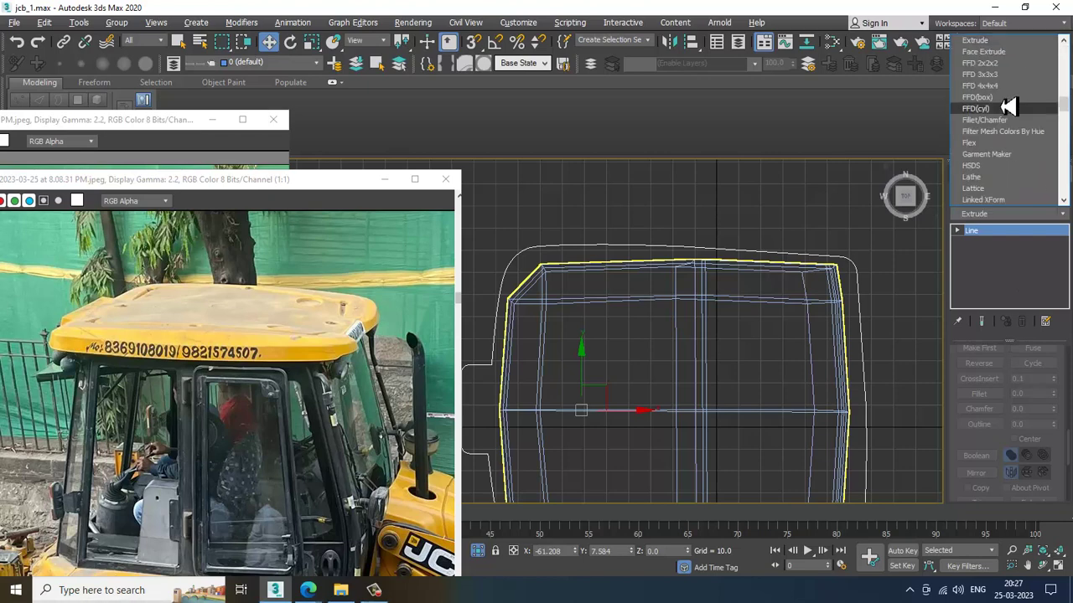
pyautogui.click(1000, 42)
pyautogui.hotkey('alt', 'w')
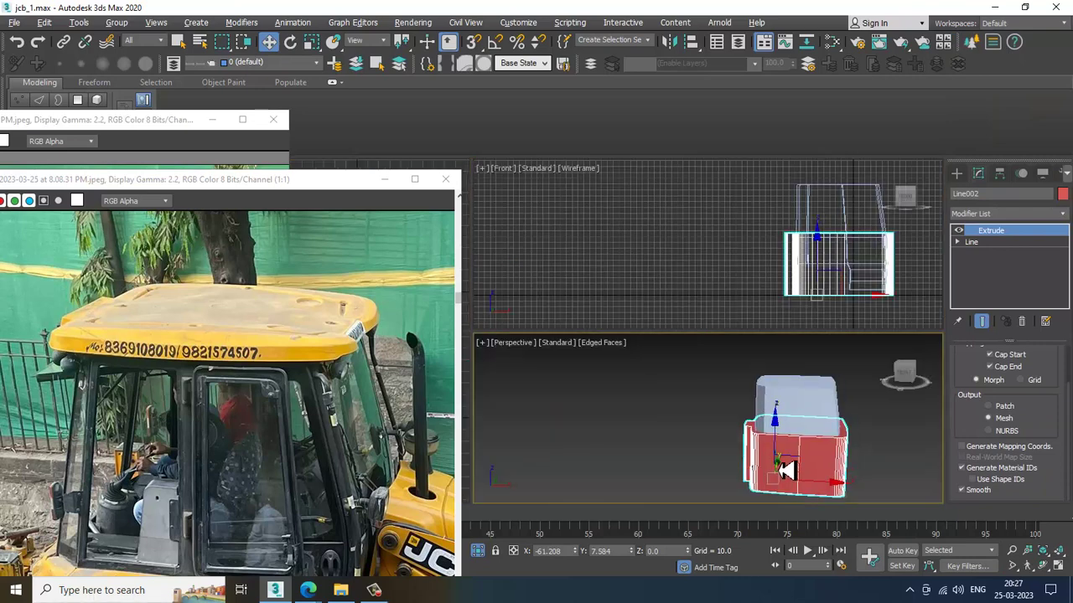
pyautogui.hotkey('alt', 'w')
pyautogui.press('z')
pyautogui.scroll(2, 1026, 399)
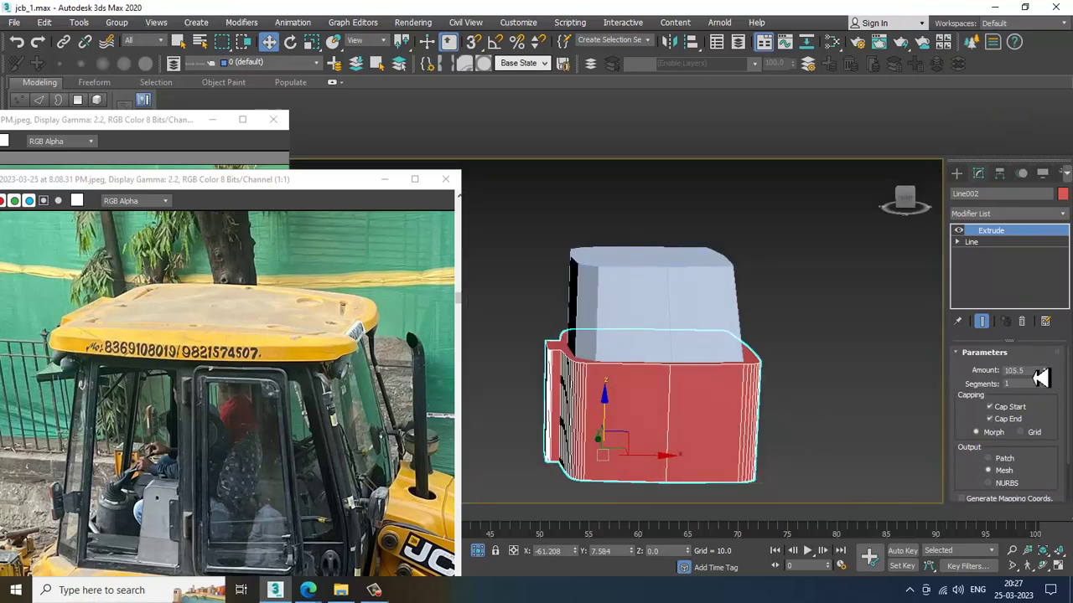
# Set the Extrude amount to 3.0
pyautogui.write('1')
pyautogui.press('Return')
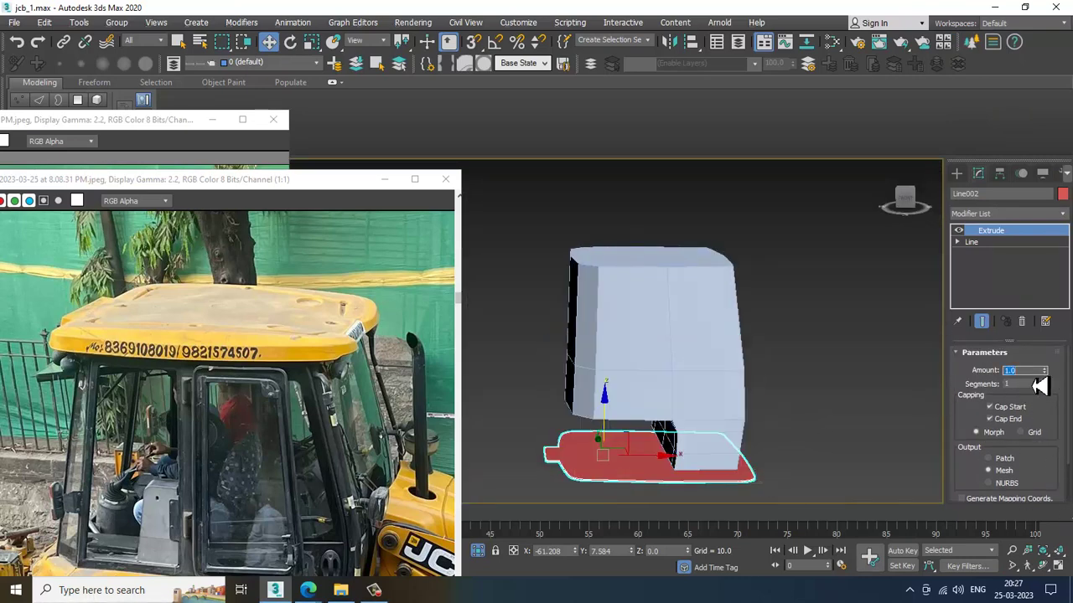
pyautogui.write('3')
pyautogui.press('Return')
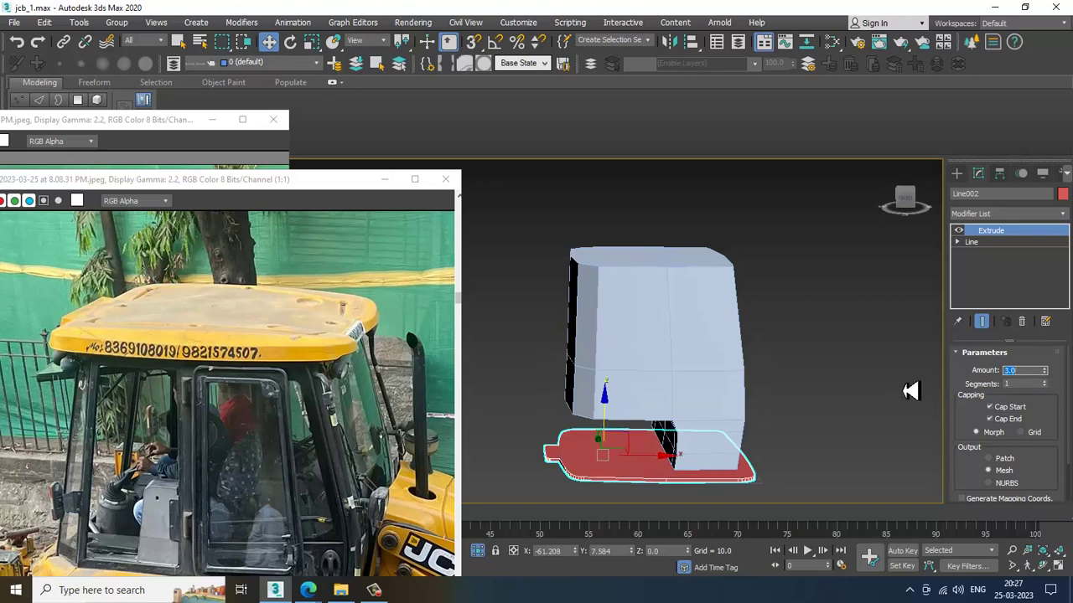
# Set the roof's Extrude amount to 10 and raise the slab along Z to about 182.5, onto the top of the cab
pyautogui.write('10')
pyautogui.press('Return')
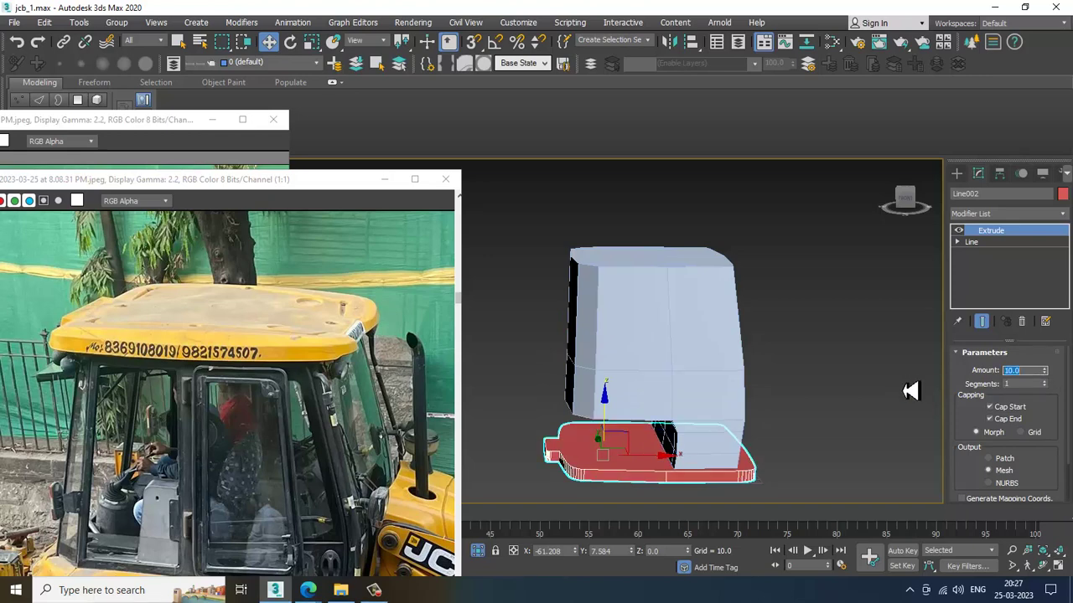
pyautogui.moveTo(613, 415); pyautogui.dragTo(625, 223)
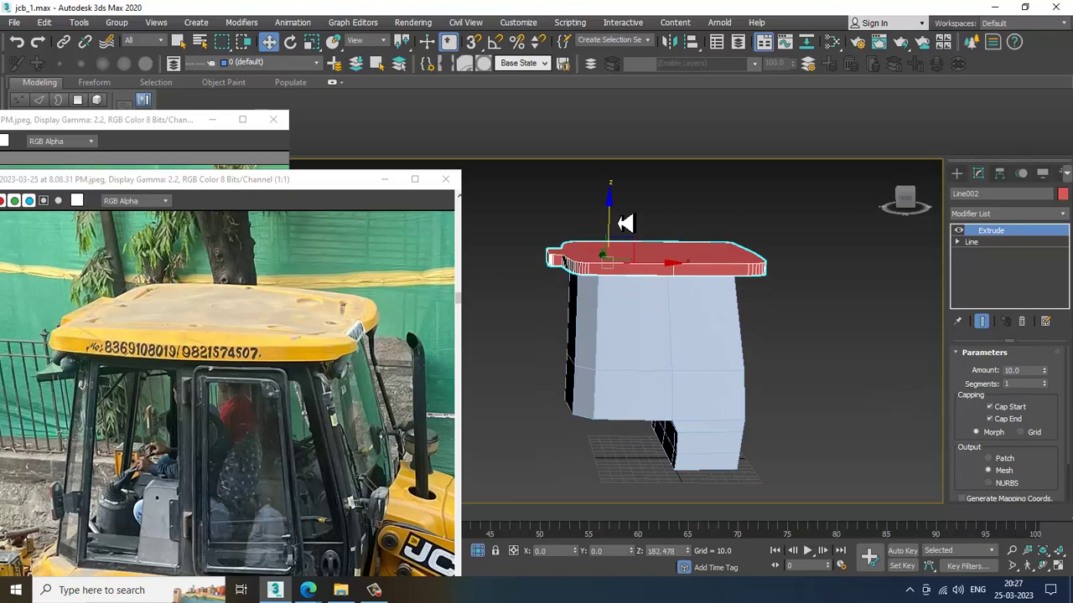
pyautogui.moveTo(699, 265); pyautogui.dragTo(673, 266, button='middle')
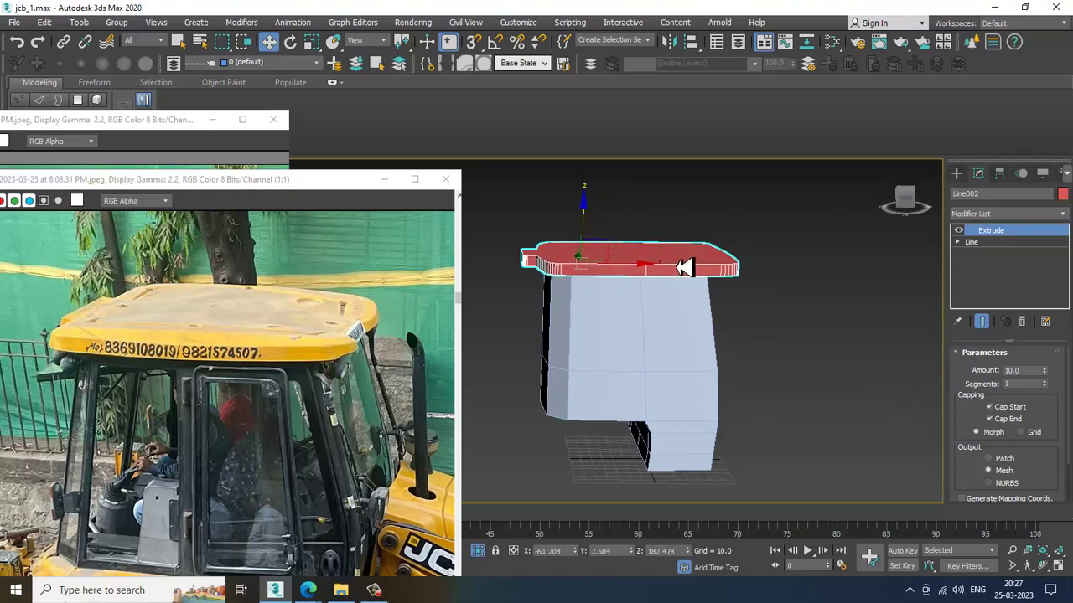
# In Front view with the end result shown, move the roof line's east-side vertices inward along X, closer to the cab's top edge
pyautogui.hotkey('alt', 'w')
pyautogui.moveTo(735, 241); pyautogui.dragTo(644, 242, button='middle')
pyautogui.hotkey('alt', 'w')
pyautogui.moveTo(708, 224); pyautogui.dragTo(740, 279, button='middle')
pyautogui.scroll(2, 735, 283)
pyautogui.click(982, 253)
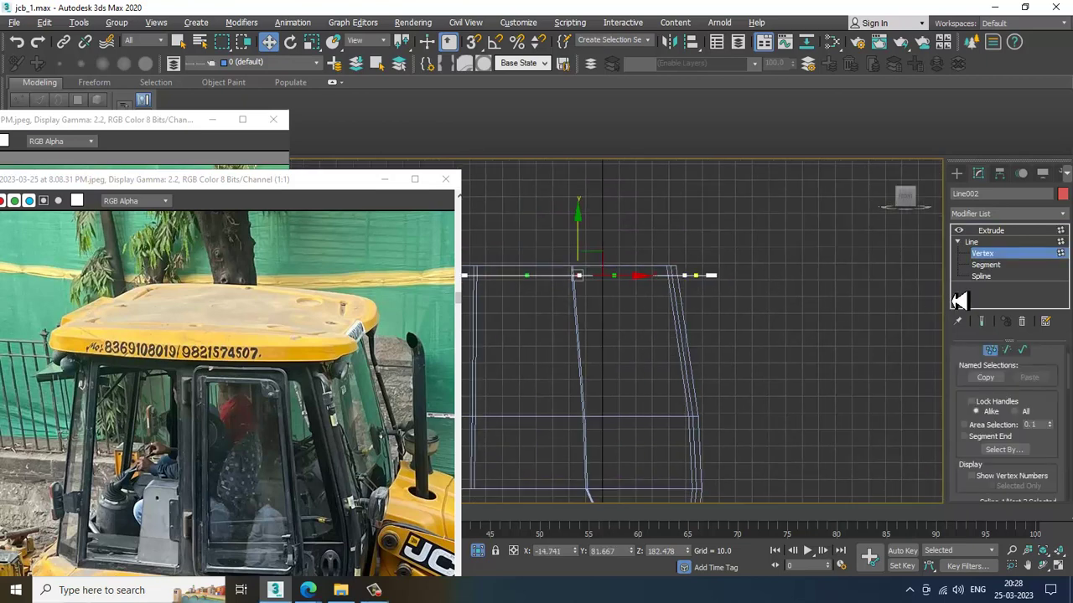
pyautogui.click(983, 323)
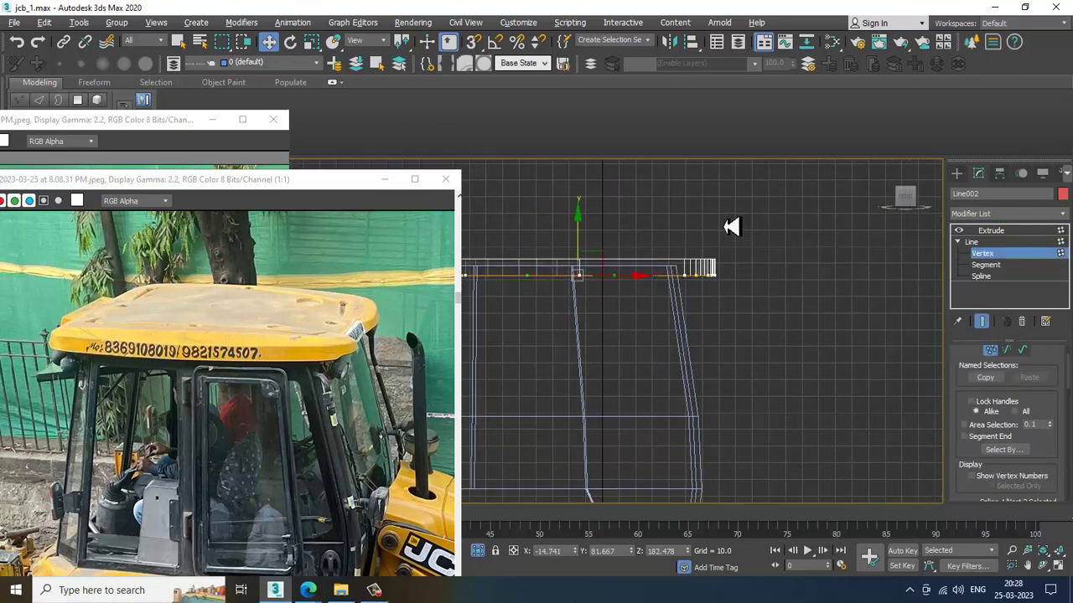
pyautogui.moveTo(785, 330); pyautogui.dragTo(786, 332)
pyautogui.moveTo(735, 275)
pyautogui.mouseDown()
pyautogui.moveTo(712, 275)
pyautogui.moveTo(709, 287)
pyautogui.moveTo(721, 288)
pyautogui.mouseUp()
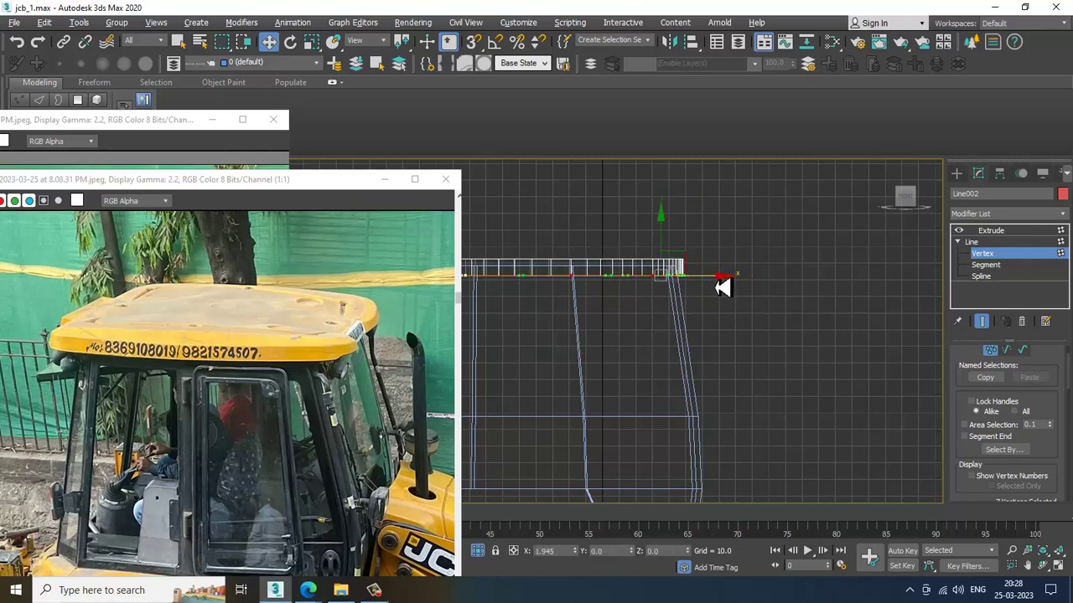
pyautogui.hotkey('alt', 'w')
pyautogui.moveTo(811, 409); pyautogui.dragTo(780, 411, button='middle')
pyautogui.hotkey('alt', 'w')
pyautogui.keyDown('alt'); pyautogui.moveTo(590, 281); pyautogui.dragTo(758, 297, button='middle'); pyautogui.keyUp('alt')
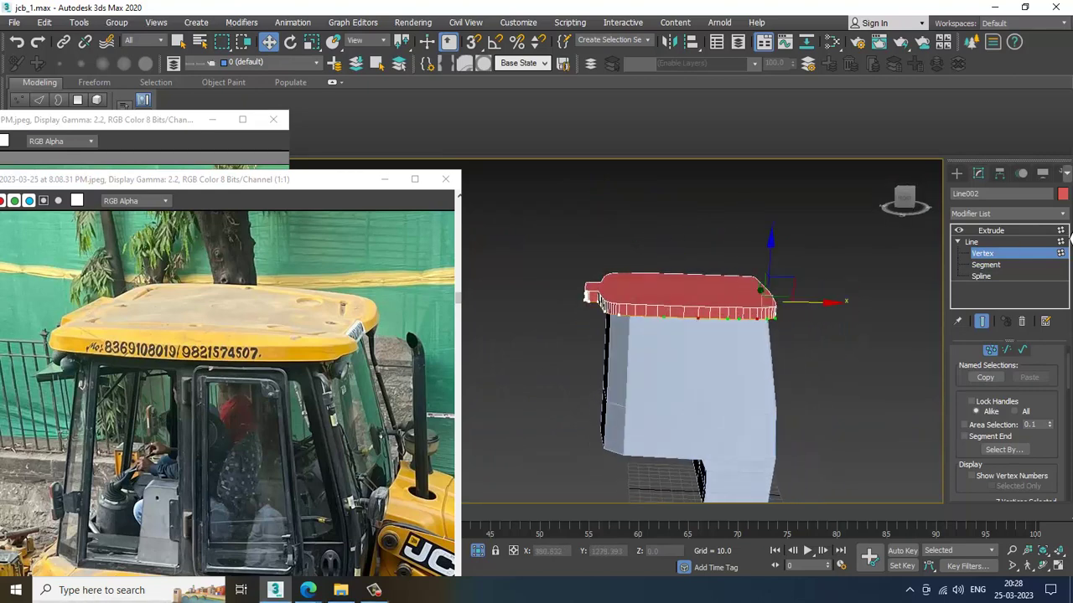
pyautogui.click(998, 231)
# Raise the extruded roof slightly along Z to about 186.1
pyautogui.keyDown('alt'); pyautogui.moveTo(824, 319); pyautogui.dragTo(706, 252, button='middle'); pyautogui.keyUp('alt')
pyautogui.scroll(5, 702, 258)
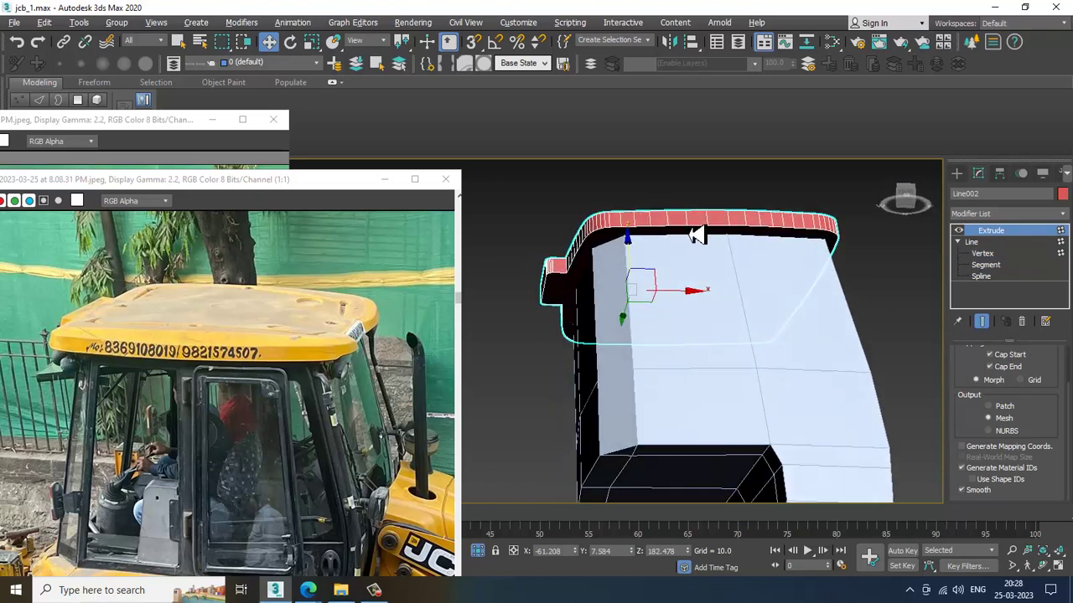
pyautogui.moveTo(643, 268)
pyautogui.mouseDown()
pyautogui.moveTo(647, 249)
pyautogui.moveTo(654, 268)
pyautogui.mouseUp()
# Isolate the roof slab and convert it to Editable Poly
pyautogui.moveTo(724, 381); pyautogui.dragTo(647, 247, button='middle')
pyautogui.scroll(-5, 625, 257)
pyautogui.rightClick(646, 246)
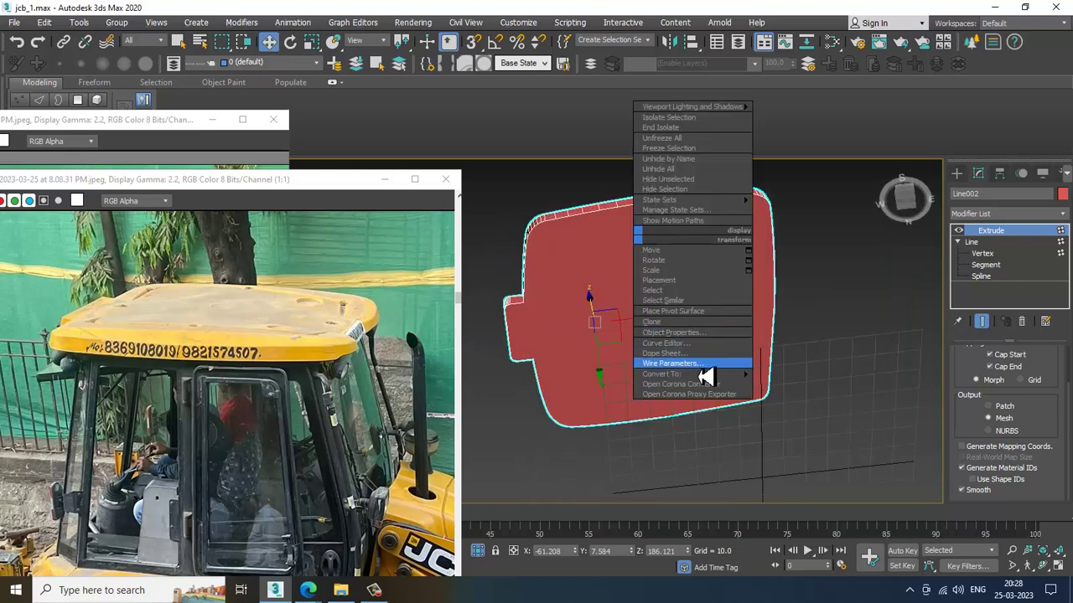
pyautogui.moveTo(730, 377)
pyautogui.click(815, 394)
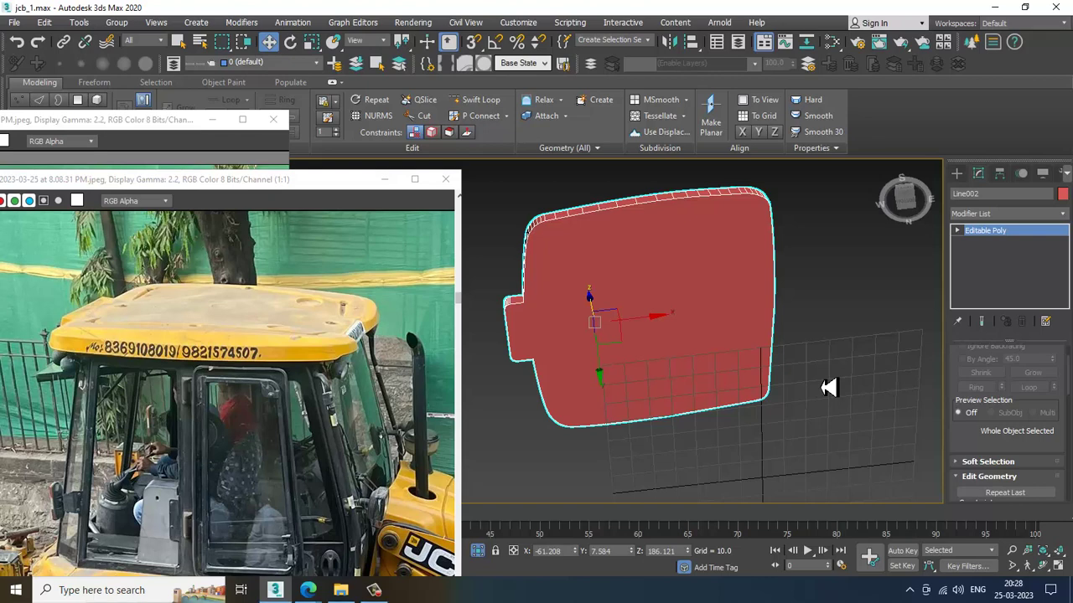
# Inset the large polygon on the roof's underside by about 1.709
pyautogui.press('4')
pyautogui.click(685, 290)
pyautogui.moveTo(1033, 459); pyautogui.dragTo(1005, 347)
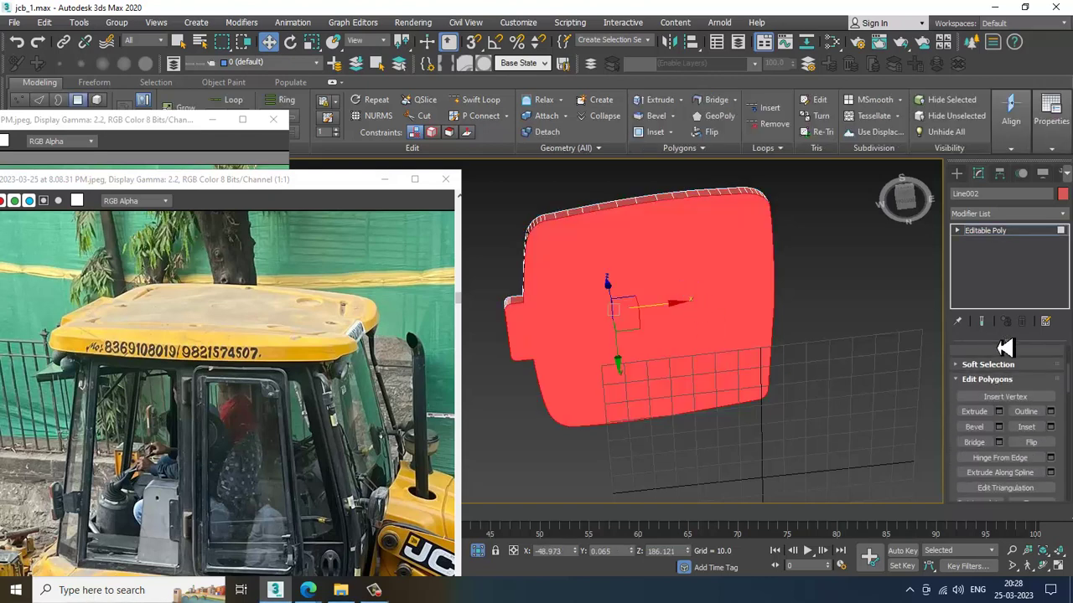
pyautogui.click(1050, 427)
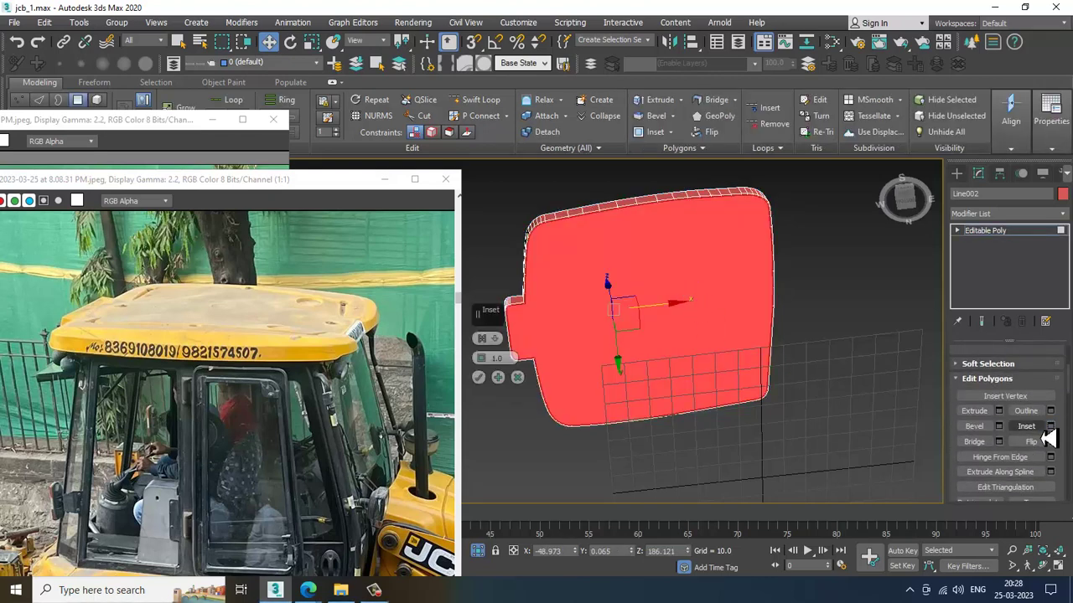
pyautogui.moveTo(490, 358); pyautogui.dragTo(482, 371)
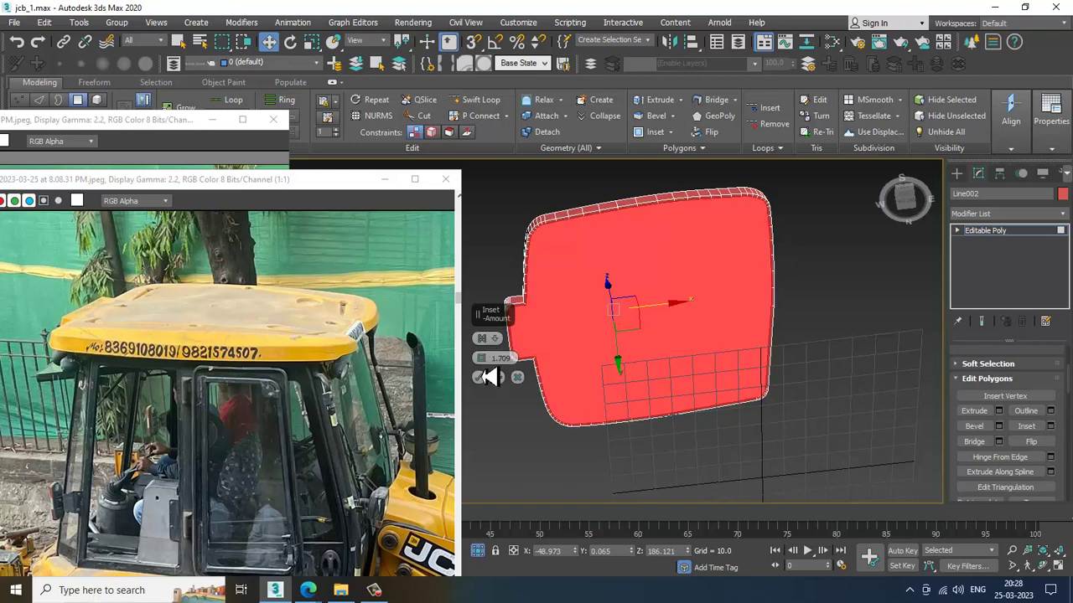
pyautogui.click(480, 380)
# Extrude the inset underside polygon inward with a height of about -3.345 to hollow the roof
pyautogui.moveTo(715, 365)
pyautogui.keyDown('alt'); pyautogui.mouseDown(button='middle')
pyautogui.moveTo(709, 380)
pyautogui.moveTo(723, 375)
pyautogui.mouseUp(button='middle'); pyautogui.keyUp('alt')
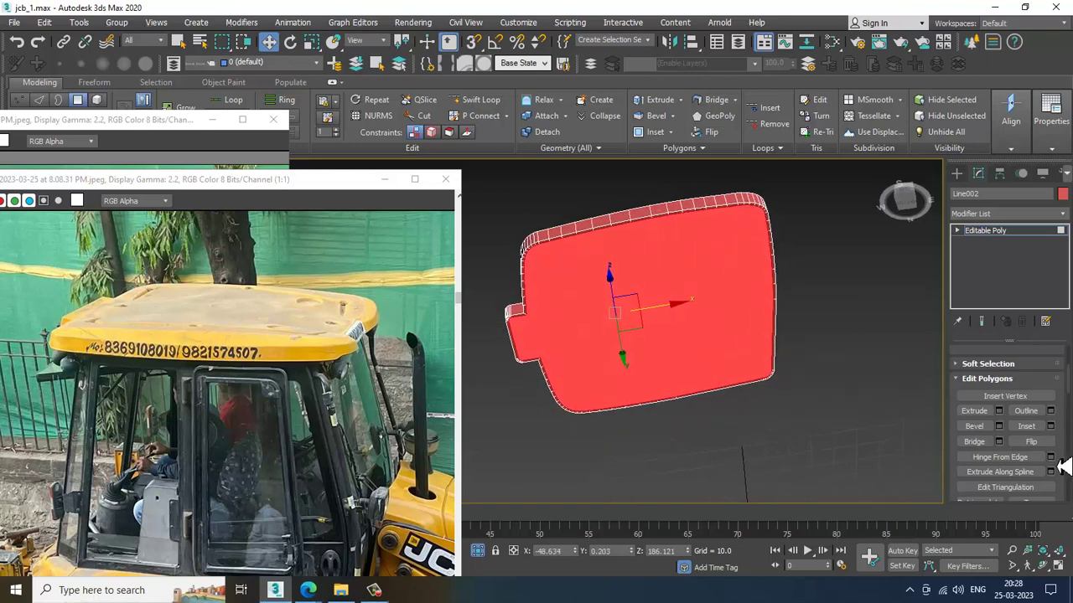
pyautogui.click(998, 410)
pyautogui.moveTo(494, 362); pyautogui.dragTo(531, 445)
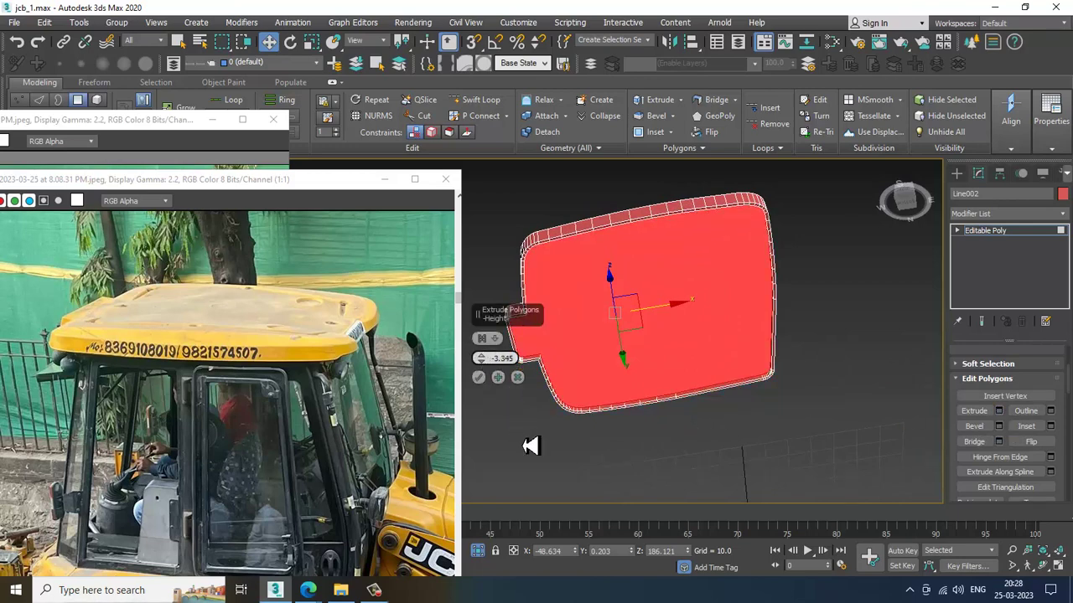
pyautogui.keyDown('alt'); pyautogui.moveTo(799, 292); pyautogui.dragTo(702, 339, button='middle'); pyautogui.keyUp('alt')
pyautogui.scroll(2, 694, 266)
pyautogui.click(479, 378)
pyautogui.keyDown('alt'); pyautogui.moveTo(766, 268); pyautogui.dragTo(765, 341, button='middle'); pyautogui.keyUp('alt')
# Select only the roof's upper perimeter edges in Front view and chamfer them by 1.0 with 2 segments
pyautogui.press('2')
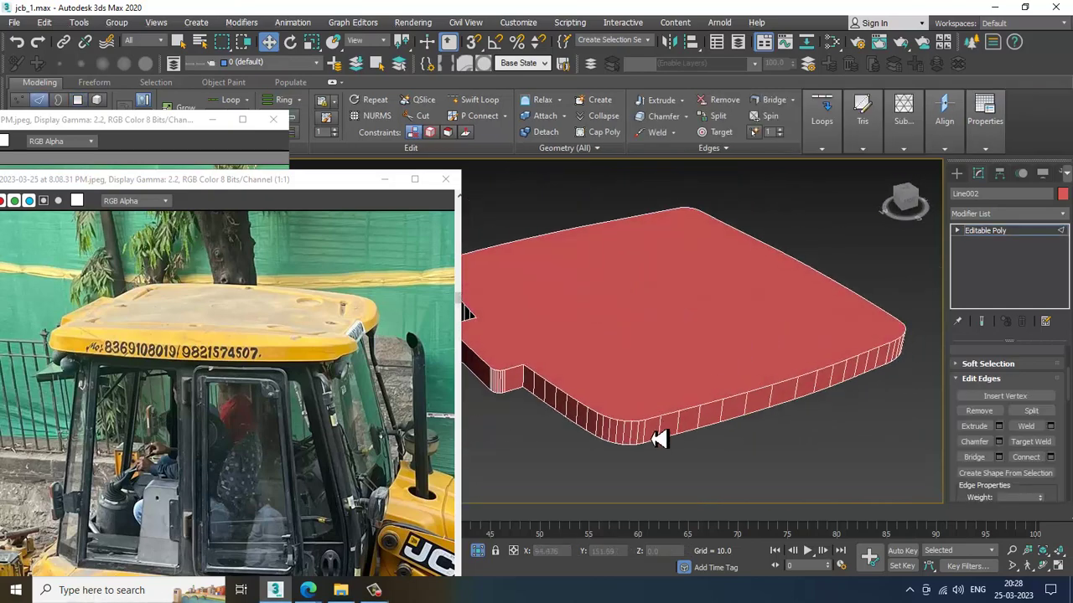
pyautogui.click(651, 427)
pyautogui.hotkey('alt', 'w')
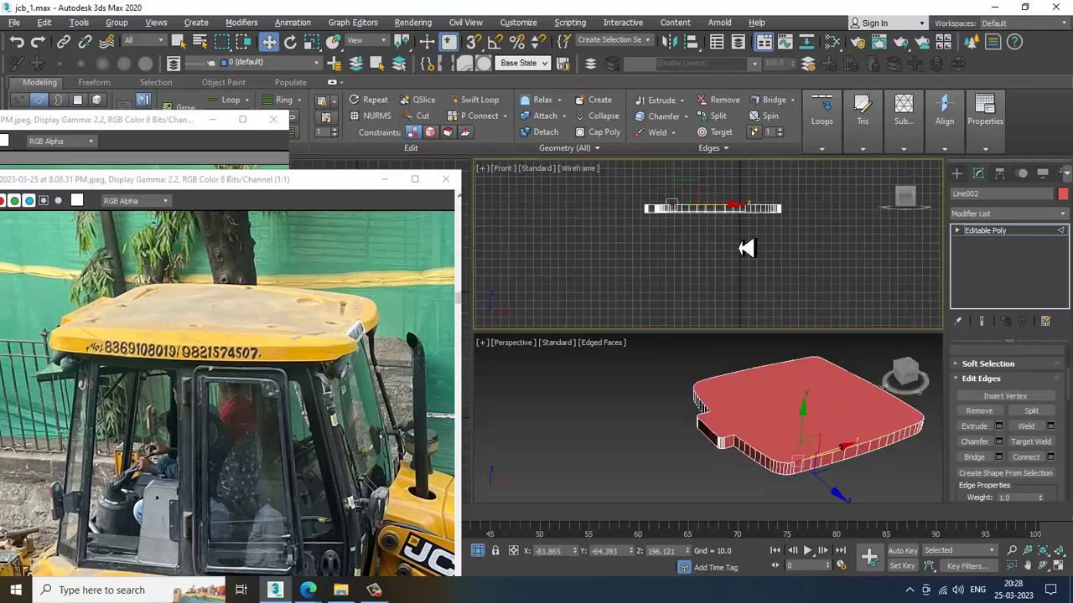
pyautogui.hotkey('alt', 'w')
pyautogui.scroll(2, 801, 306)
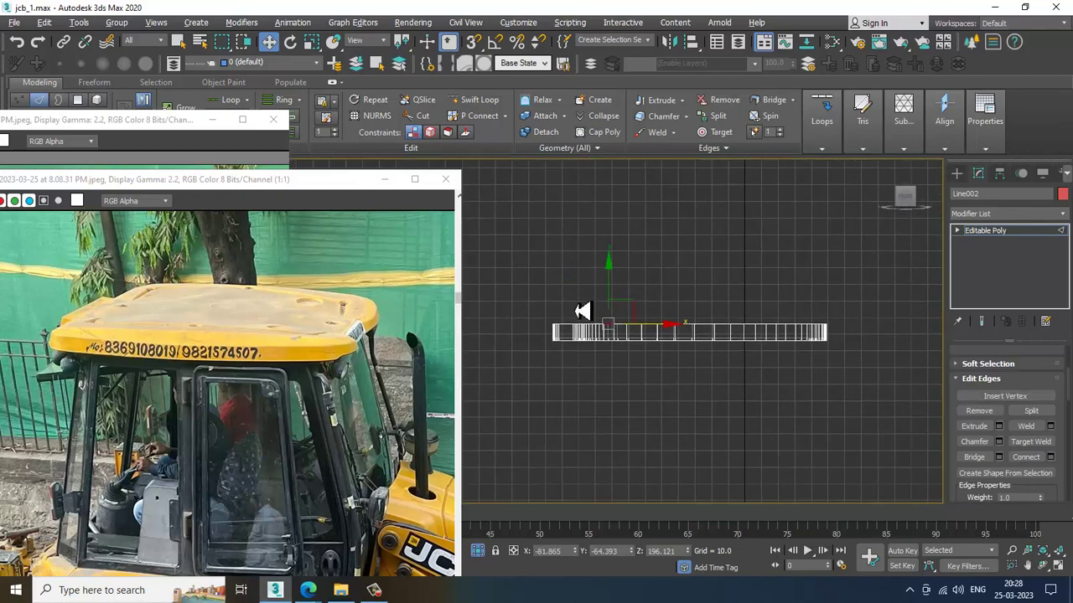
pyautogui.moveTo(924, 338); pyautogui.dragTo(910, 356)
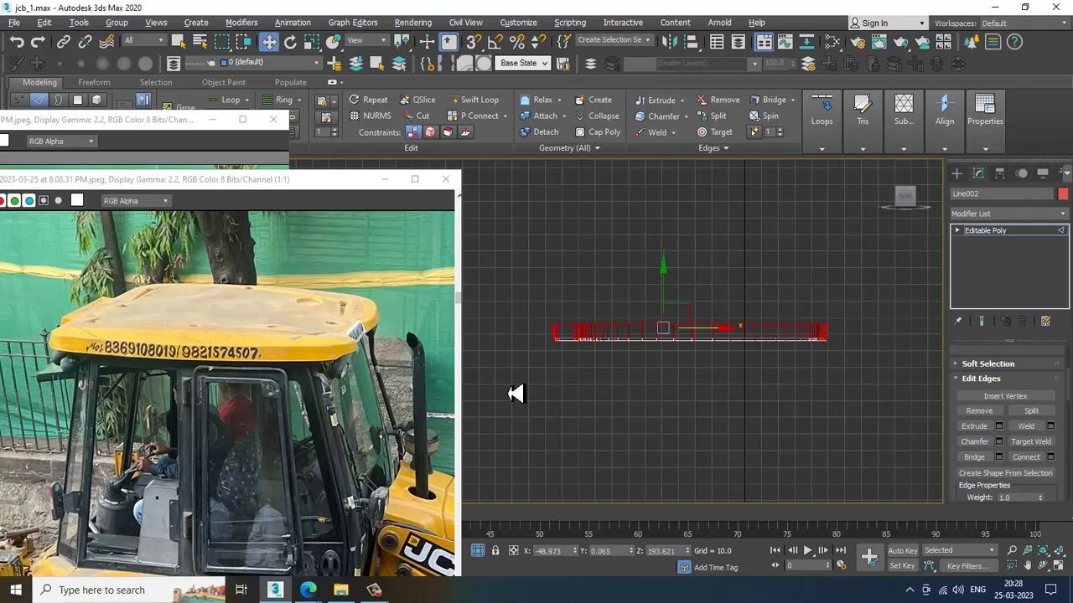
pyautogui.keyDown('alt'); pyautogui.moveTo(983, 343); pyautogui.dragTo(983, 343); pyautogui.keyUp('alt')
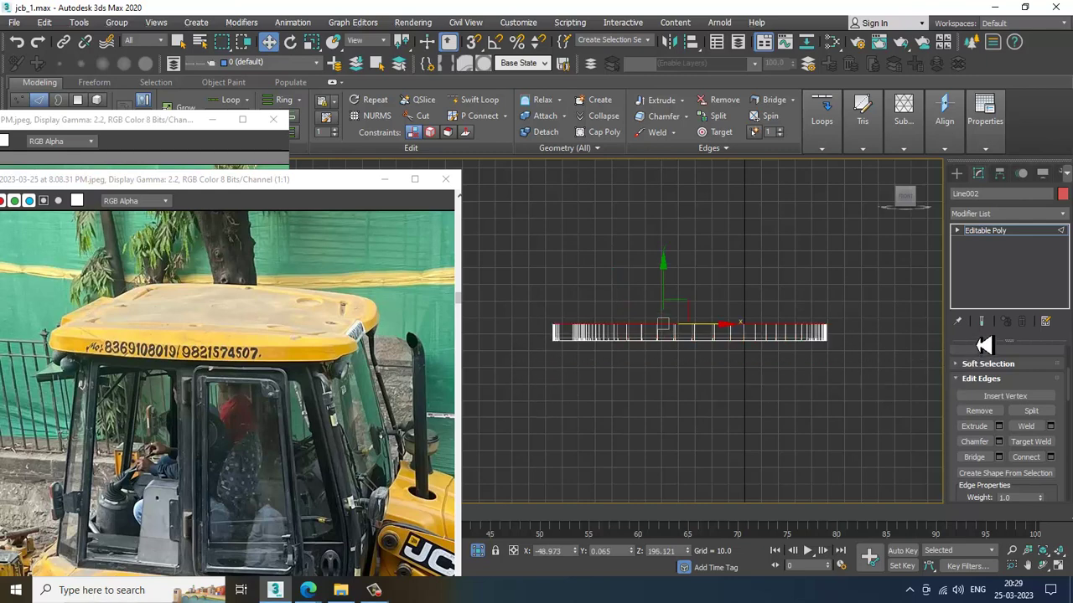
pyautogui.click(999, 443)
pyautogui.scroll(5, 685, 371)
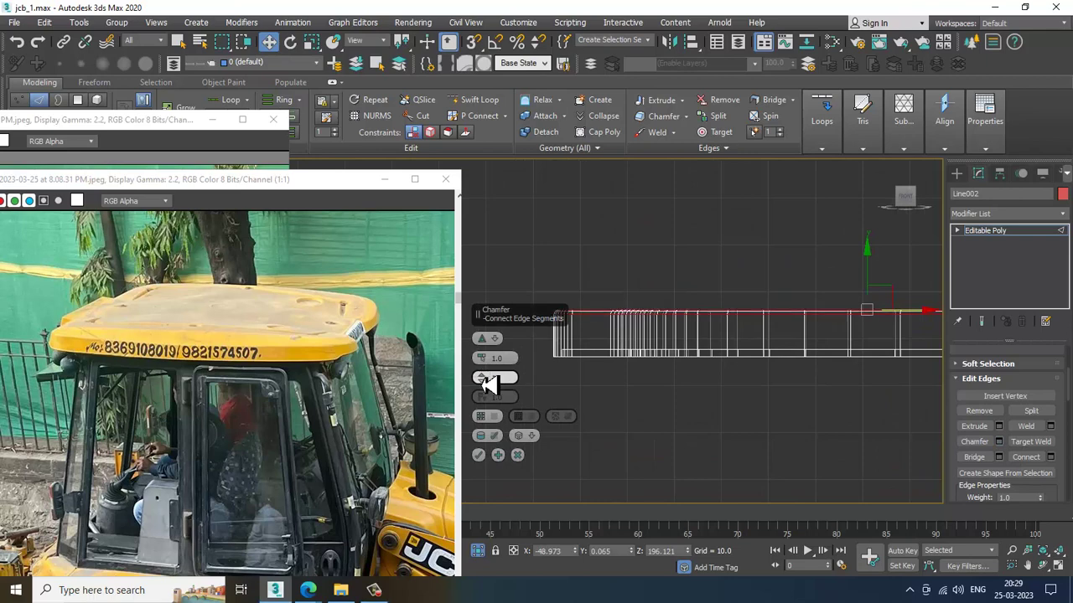
pyautogui.click(479, 457)
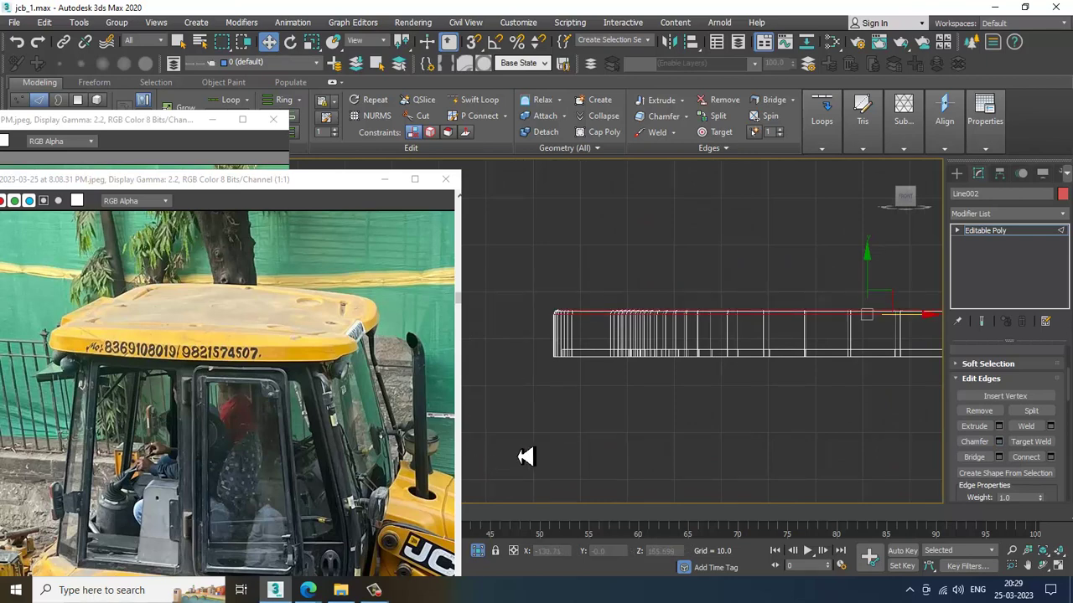
# Chamfer the roof's upper perimeter edges in Perspective view with an amount of about 2.771
pyautogui.hotkey('alt', 'w')
pyautogui.click(764, 445)
pyautogui.hotkey('alt', 'w')
pyautogui.moveTo(774, 430)
pyautogui.keyDown('alt'); pyautogui.mouseDown(button='middle')
pyautogui.moveTo(749, 421)
pyautogui.moveTo(728, 352)
pyautogui.moveTo(716, 354)
pyautogui.mouseUp(button='middle'); pyautogui.keyUp('alt')
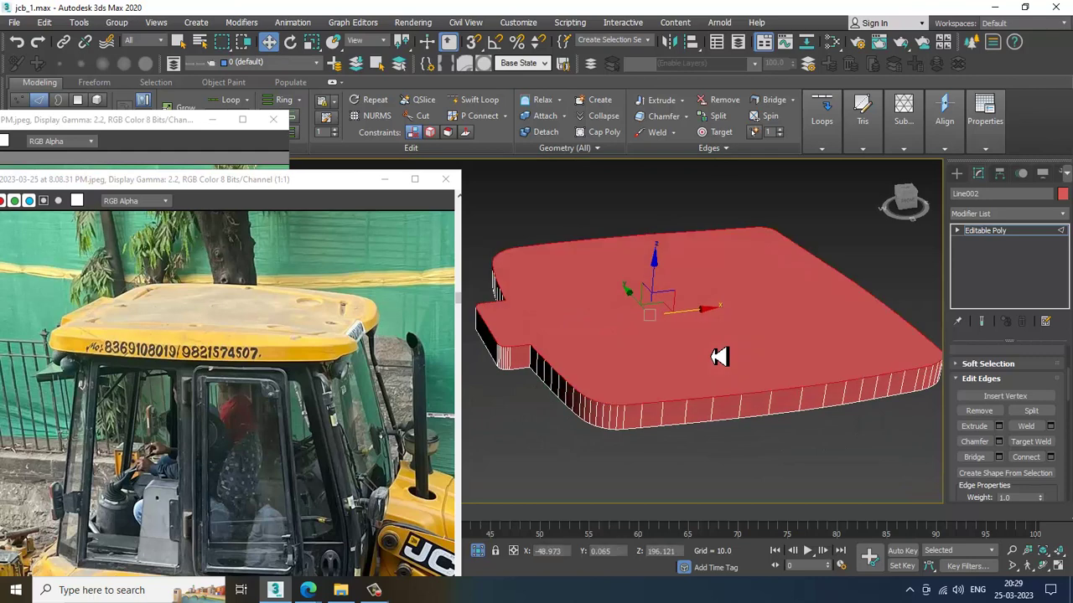
pyautogui.click(998, 443)
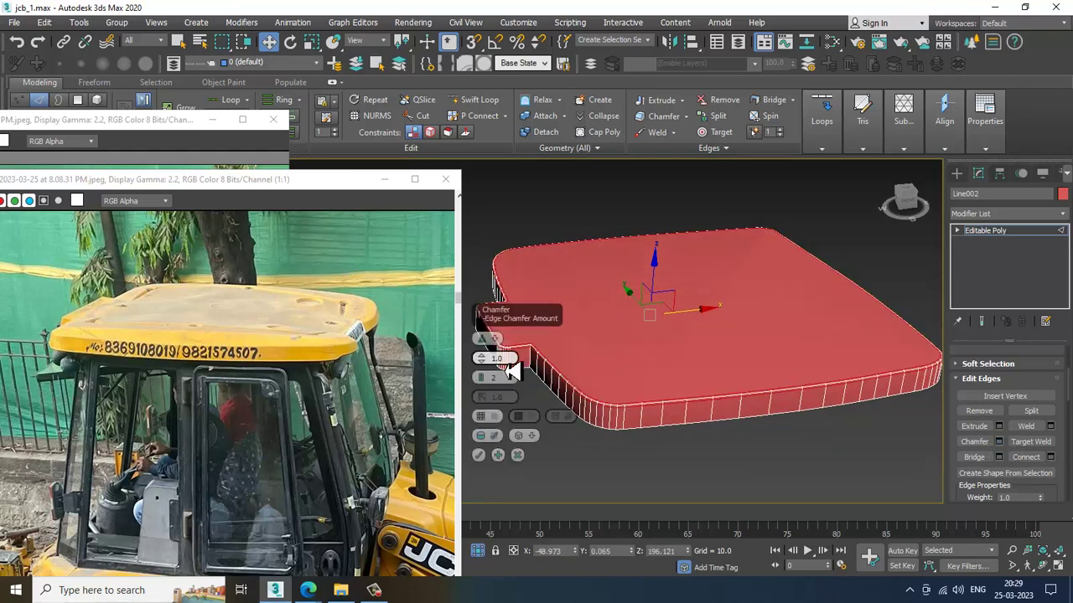
pyautogui.moveTo(488, 369); pyautogui.dragTo(487, 362)
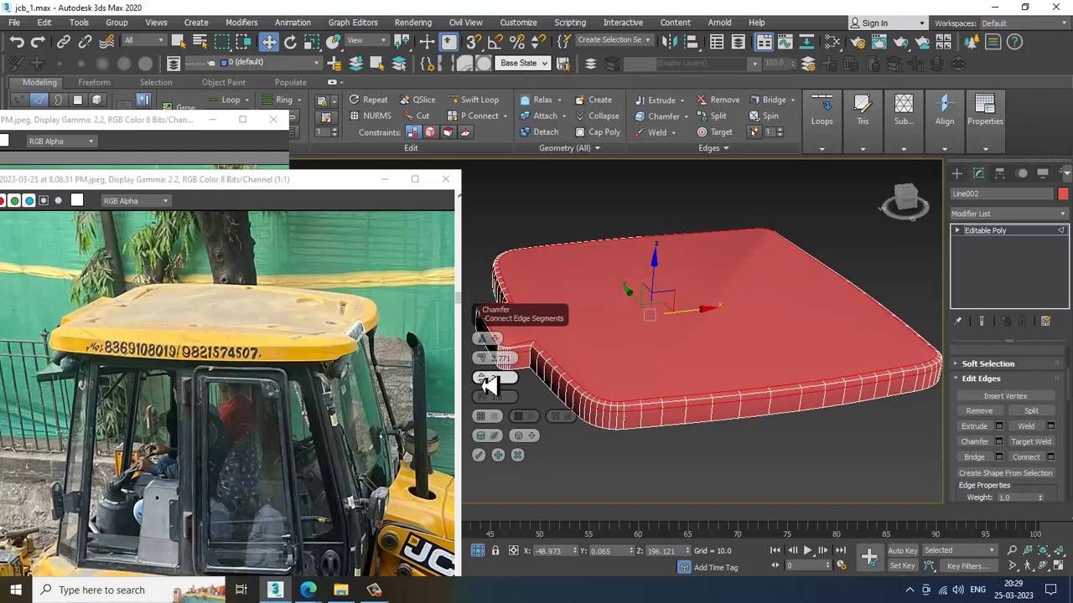
pyautogui.click(479, 455)
pyautogui.click(630, 233)
# End isolation and compare the roof and cab proportions with the whole machine in the reference photo
pyautogui.rightClick(618, 222)
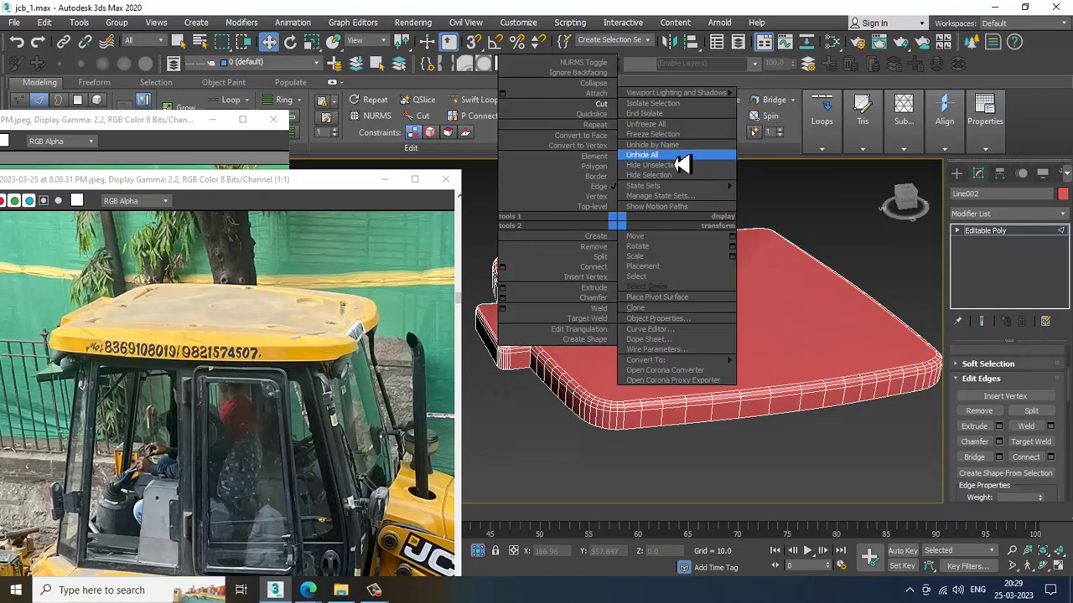
pyautogui.click(681, 114)
pyautogui.keyDown('alt'); pyautogui.moveTo(741, 293); pyautogui.dragTo(723, 325, button='middle'); pyautogui.keyUp('alt')
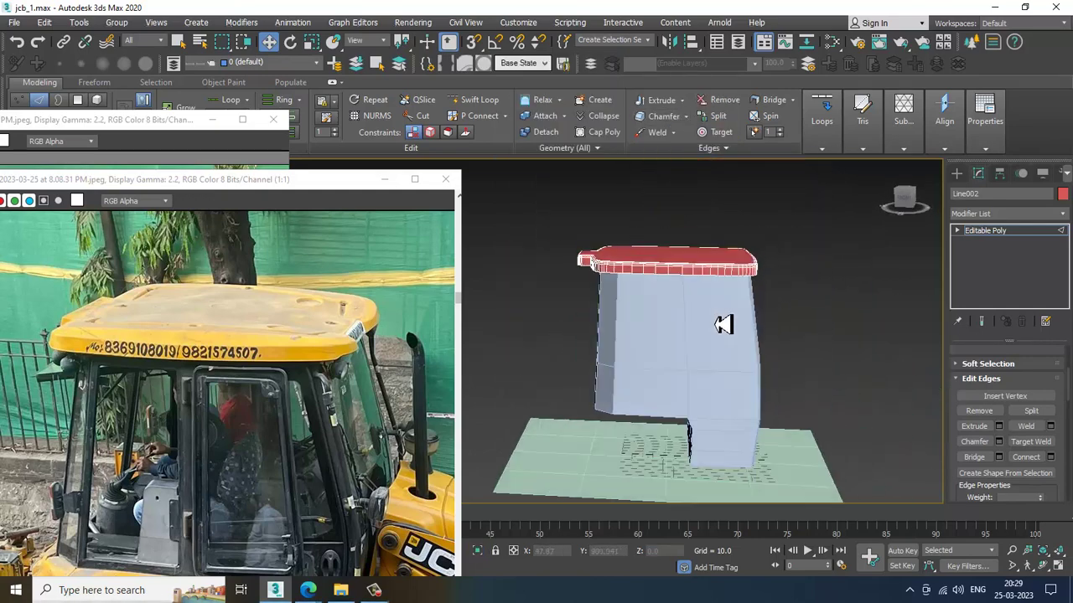
pyautogui.scroll(2, 271, 371)
pyautogui.scroll(-1, 280, 392)
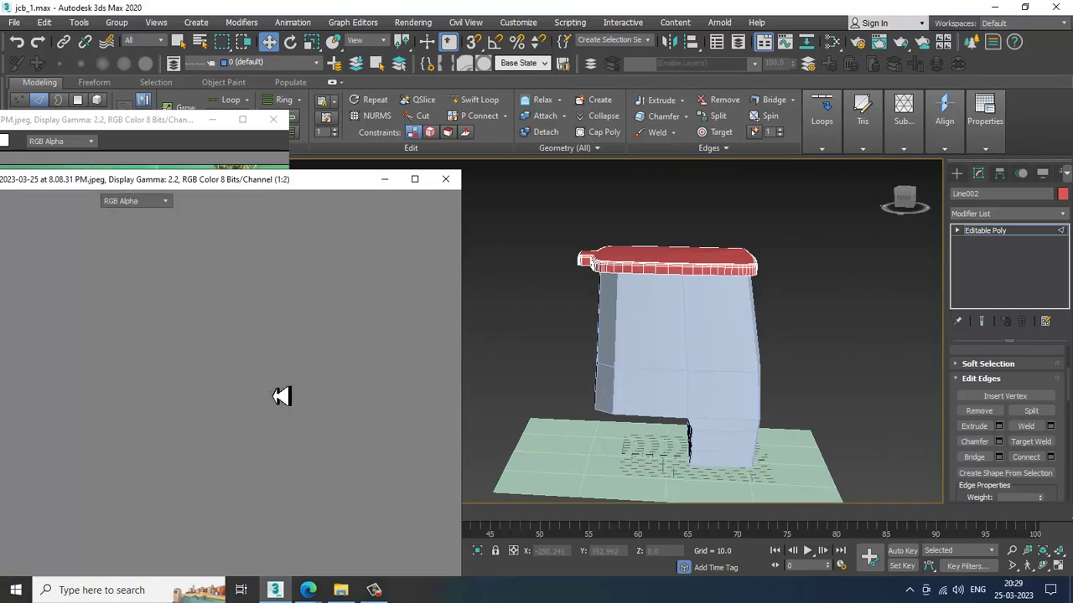
pyautogui.moveTo(718, 364); pyautogui.dragTo(719, 292, button='middle')
pyautogui.click(1008, 235)
pyautogui.click(688, 343)
pyautogui.click(710, 256)
pyautogui.scroll(3, 712, 298)
# Undo the roof's chamfer, extrusion, inset and Editable Poly conversion, going back to the Extrude modifier
pyautogui.hotkey('ctrl', 'z')
pyautogui.hotkey('ctrl', 'z')
pyautogui.hotkey('ctrl', 'z')
pyautogui.hotkey('ctrl', 'z')
pyautogui.hotkey('ctrl', 'z')
pyautogui.hotkey('ctrl', 'z')
pyautogui.hotkey('ctrl', 'z')
pyautogui.hotkey('ctrl', 'z')
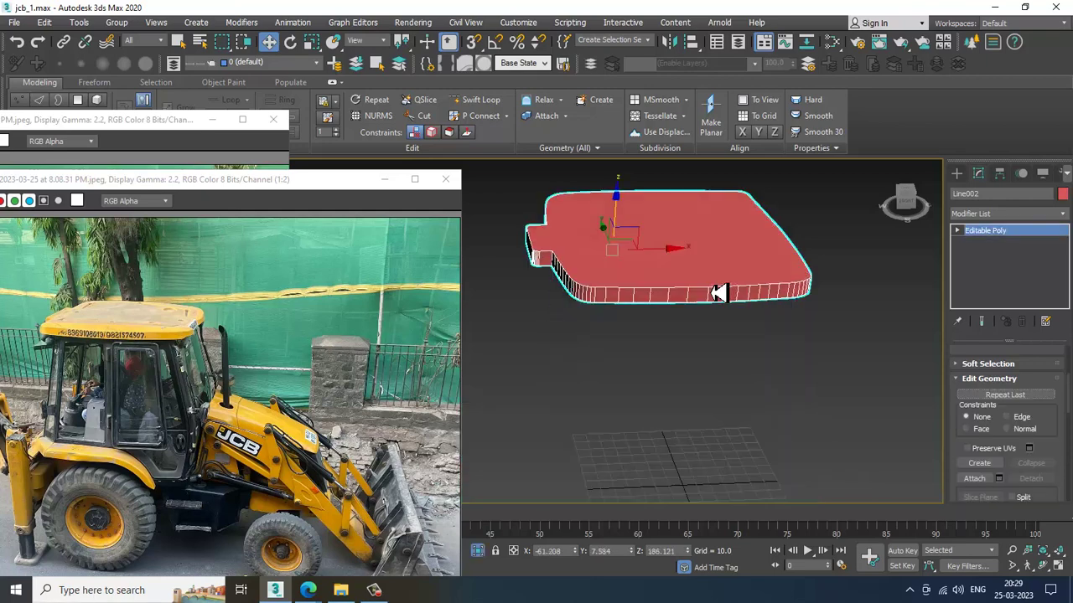
pyautogui.scroll(-2, 714, 302)
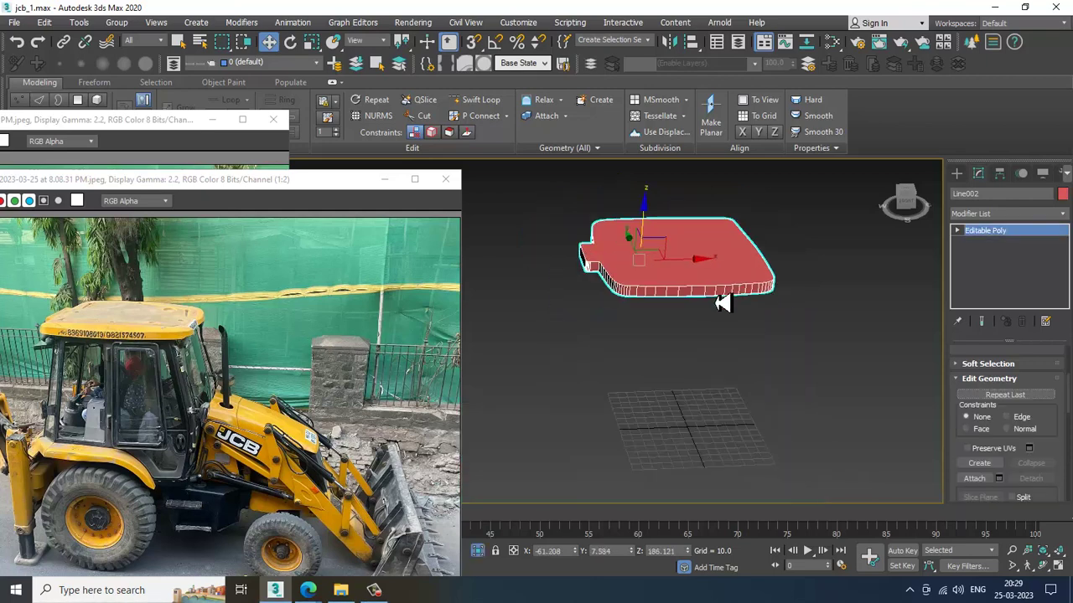
pyautogui.hotkey('ctrl', 'z')
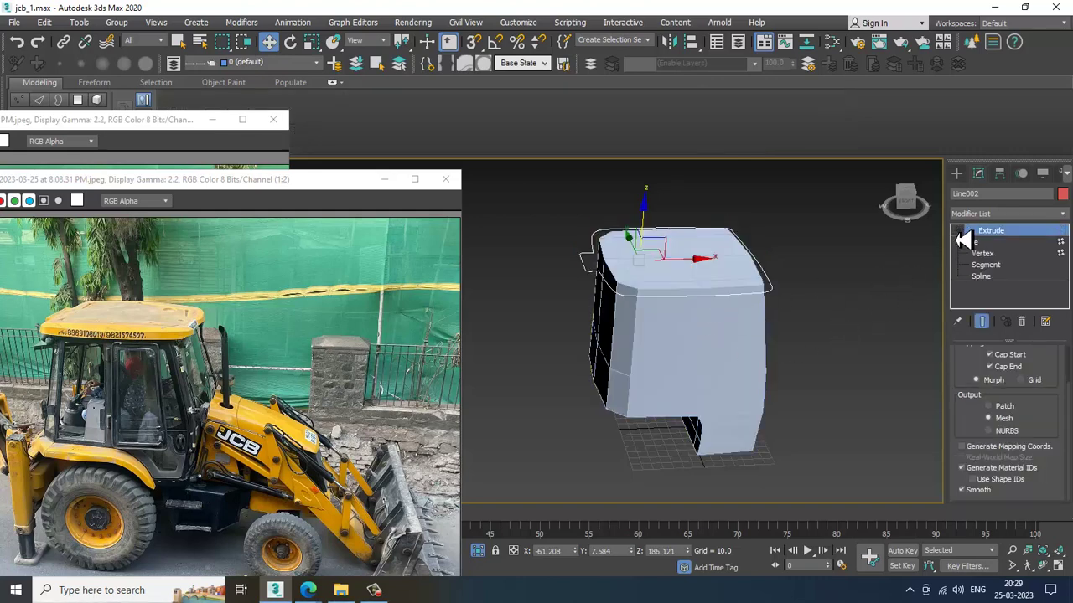
pyautogui.hotkey('ctrl', 'y')
# Select the cab body and, in Front view, move all its west-side vertices outward along X toward the roof's west end
pyautogui.click(713, 350)
pyautogui.keyDown('alt'); pyautogui.moveTo(714, 351); pyautogui.dragTo(702, 320, button='middle'); pyautogui.keyUp('alt')
pyautogui.hotkey('alt', 'w')
pyautogui.moveTo(720, 254); pyautogui.dragTo(710, 240, button='middle')
pyautogui.scroll(-2, 709, 245)
pyautogui.hotkey('alt', 'w')
pyautogui.scroll(-3, 697, 268)
pyautogui.moveTo(771, 335); pyautogui.dragTo(732, 349, button='middle')
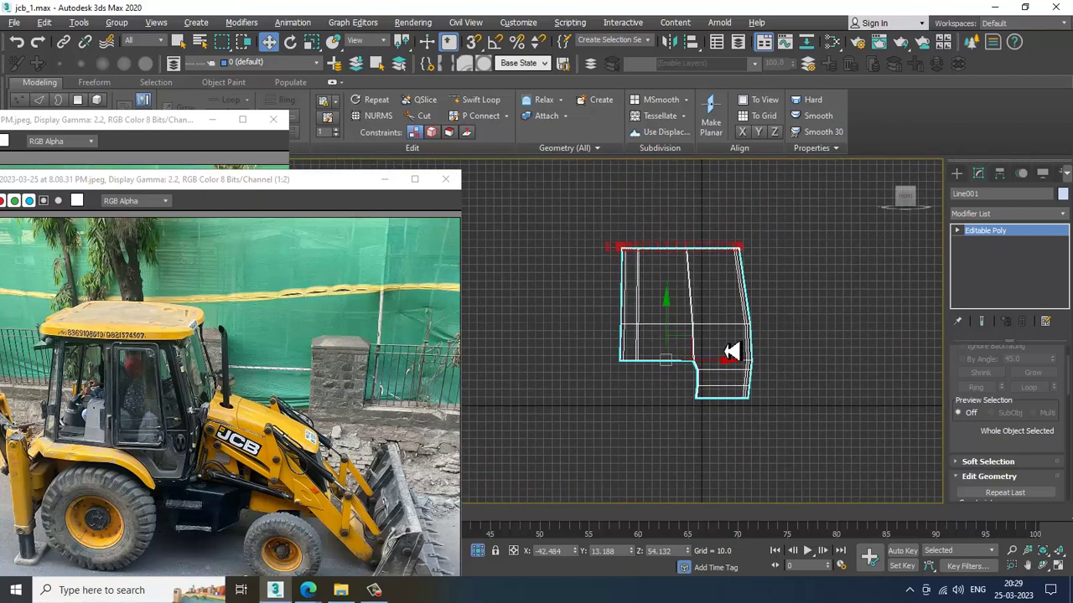
pyautogui.scroll(1, 731, 345)
pyautogui.press('1')
pyautogui.moveTo(532, 191); pyautogui.dragTo(603, 307)
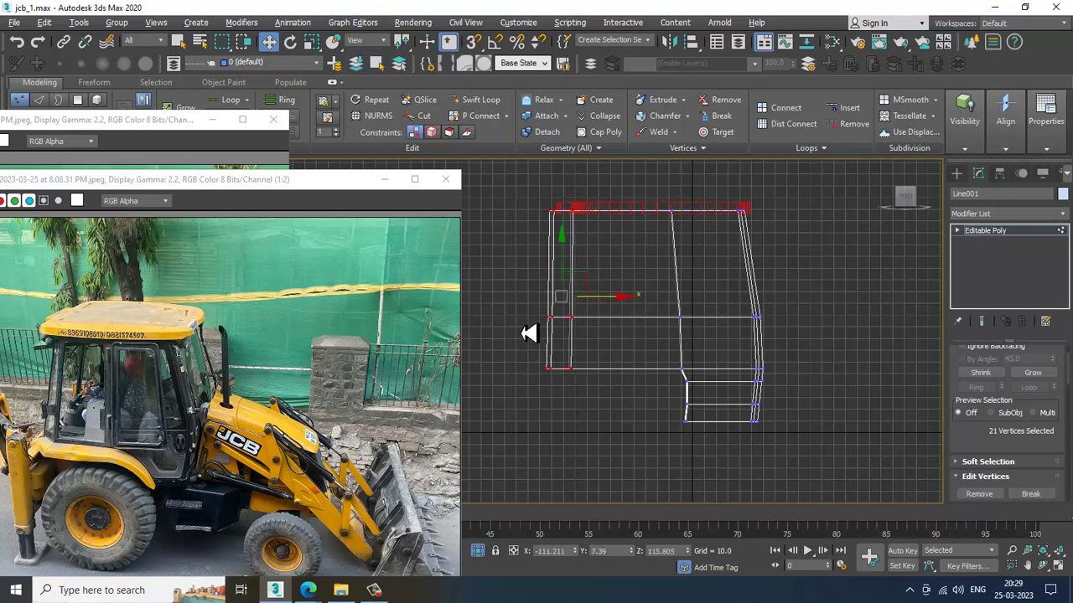
# Keep only the middle and lower west-side cab vertices selected and move them further outward along X to slant that side
pyautogui.moveTo(583, 383); pyautogui.dragTo(606, 405)
pyautogui.moveTo(617, 353); pyautogui.dragTo(616, 357)
pyautogui.moveTo(617, 288); pyautogui.dragTo(626, 340, button='middle')
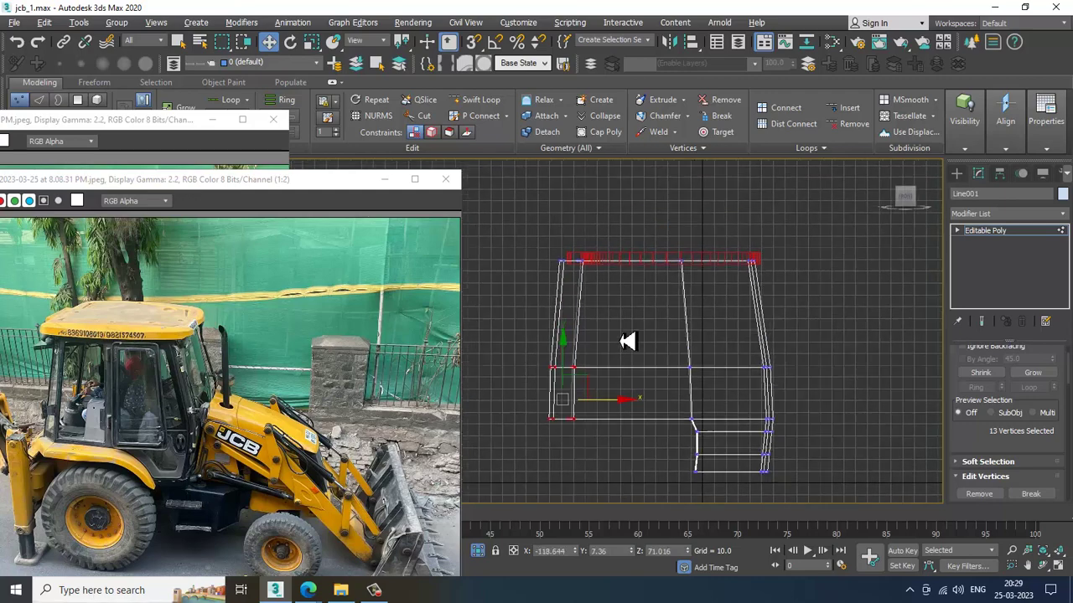
pyautogui.moveTo(696, 353); pyautogui.dragTo(695, 311, button='middle')
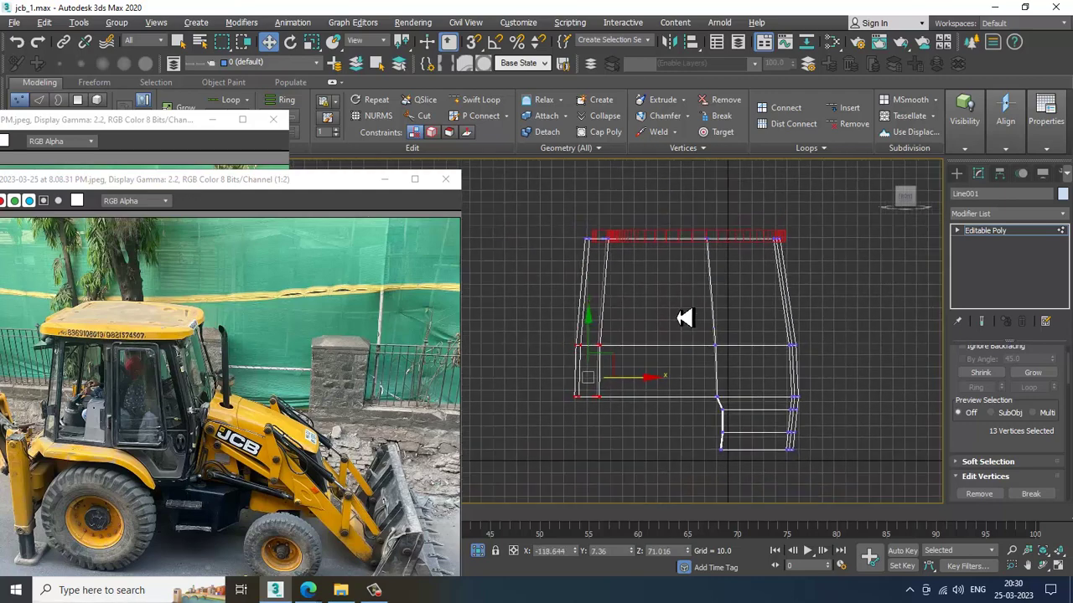
# Move the selected middle and lower west-side cab vertices slightly back inward along X to reduce the slant
pyautogui.moveTo(640, 372); pyautogui.dragTo(684, 379, button='middle')
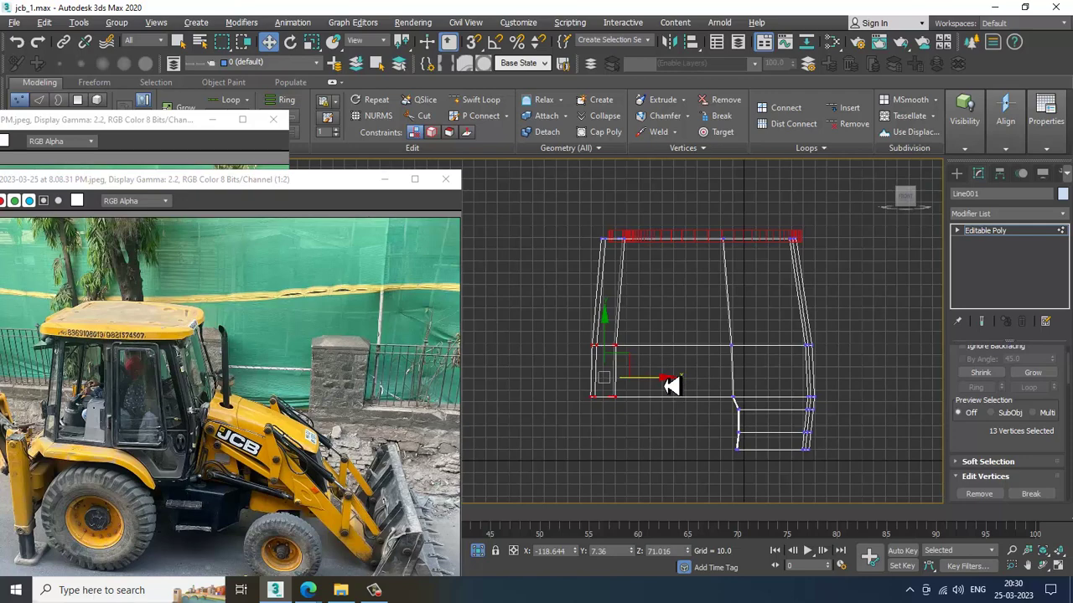
pyautogui.moveTo(671, 384); pyautogui.dragTo(686, 384)
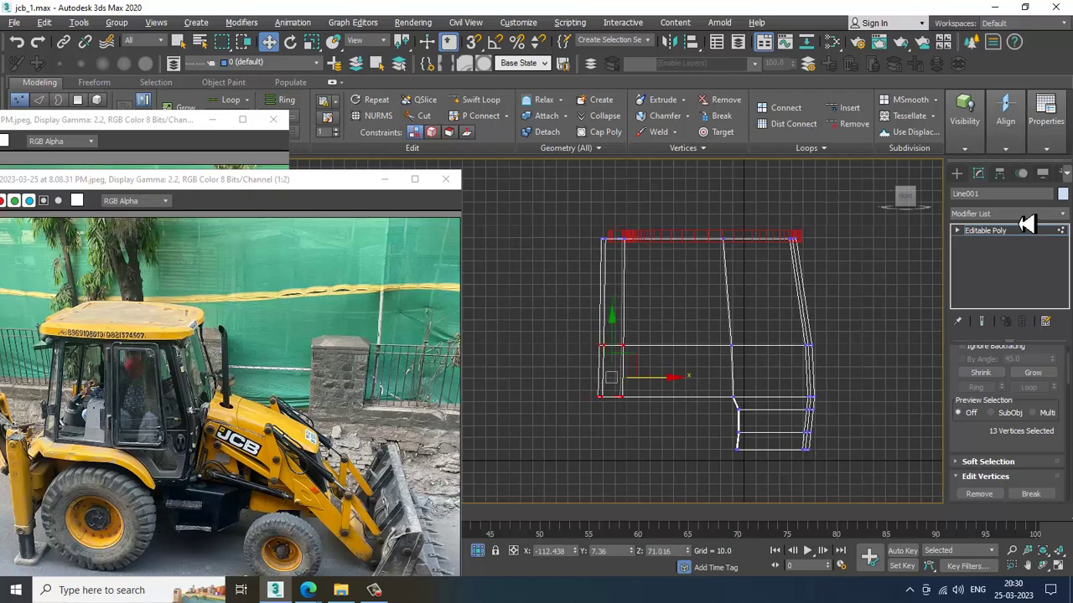
pyautogui.click(1013, 235)
# Select the roof's west-end line vertices in Front view and move them outward along X so the roof overhangs the cab
pyautogui.click(684, 239)
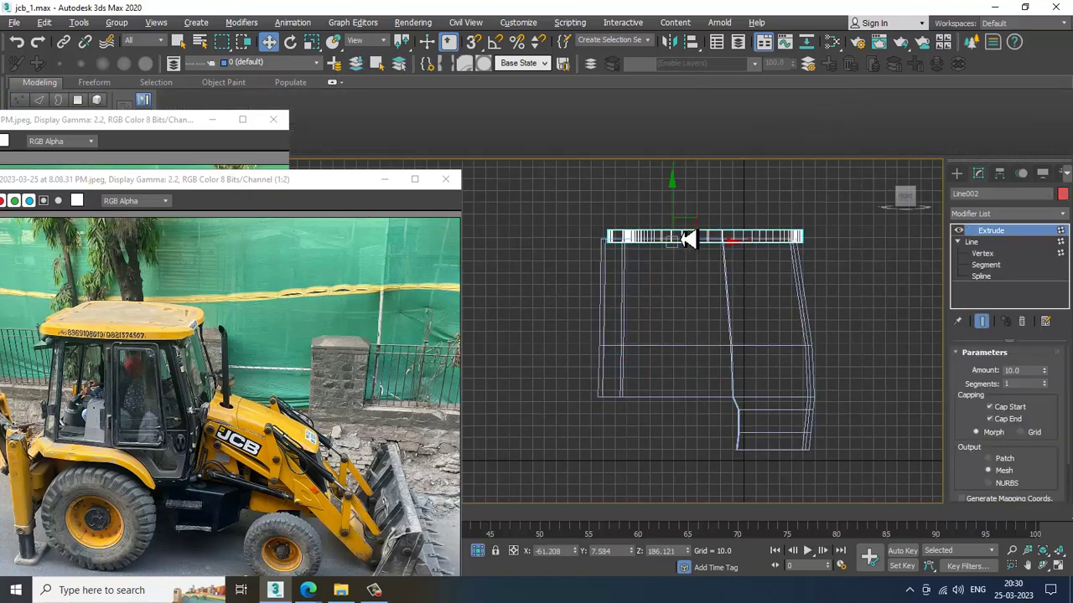
pyautogui.click(982, 254)
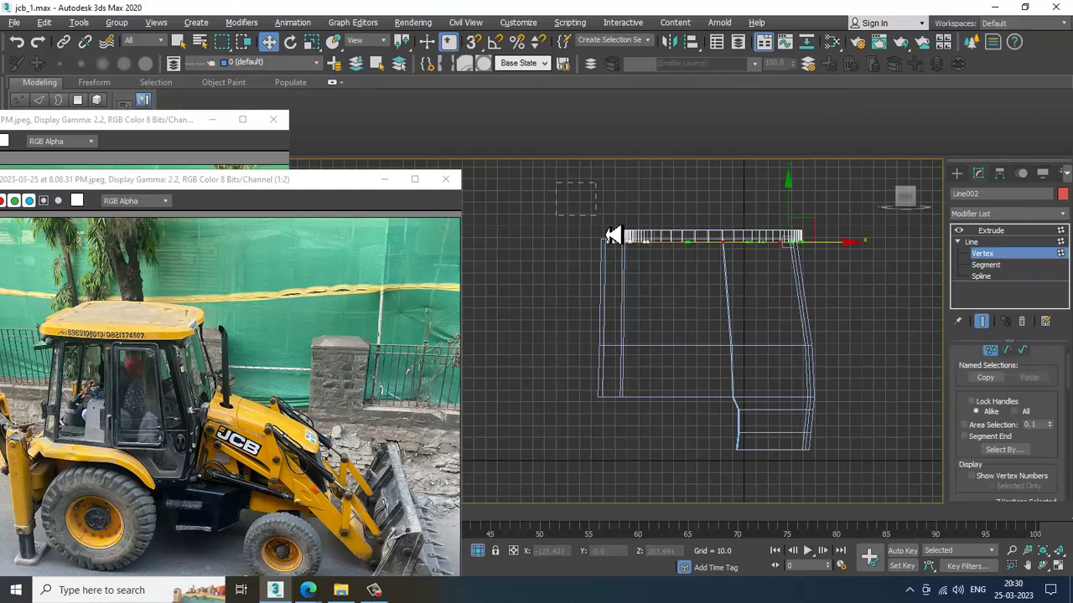
pyautogui.moveTo(694, 271); pyautogui.dragTo(687, 240)
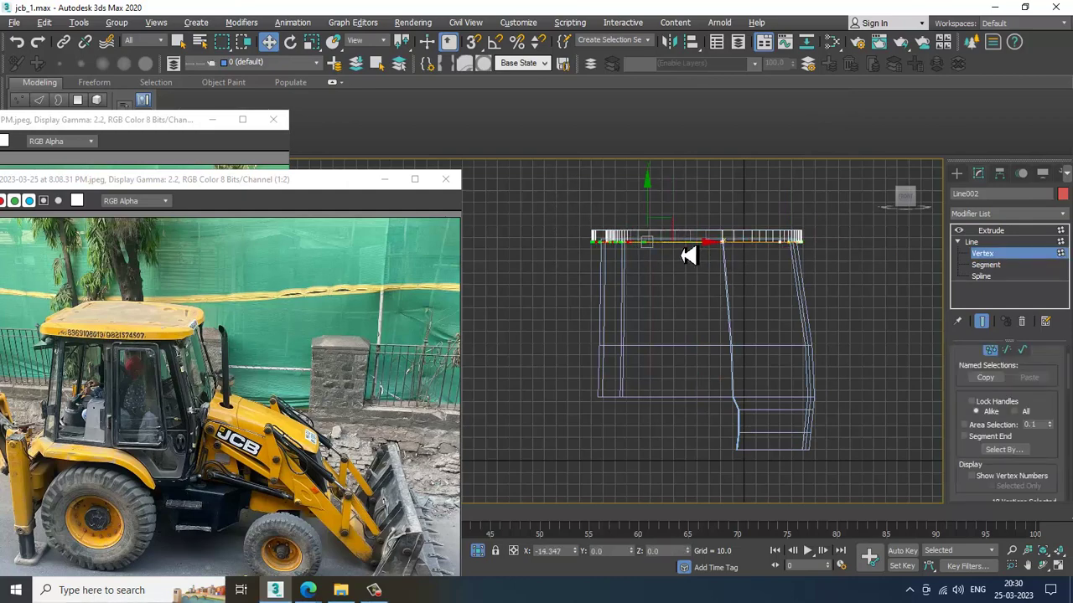
pyautogui.click(1012, 234)
pyautogui.hotkey('alt', 'w')
pyautogui.middleClick(760, 444)
pyautogui.hotkey('alt', 'w')
pyautogui.keyDown('alt'); pyautogui.moveTo(760, 444); pyautogui.dragTo(777, 329, button='middle'); pyautogui.keyUp('alt')
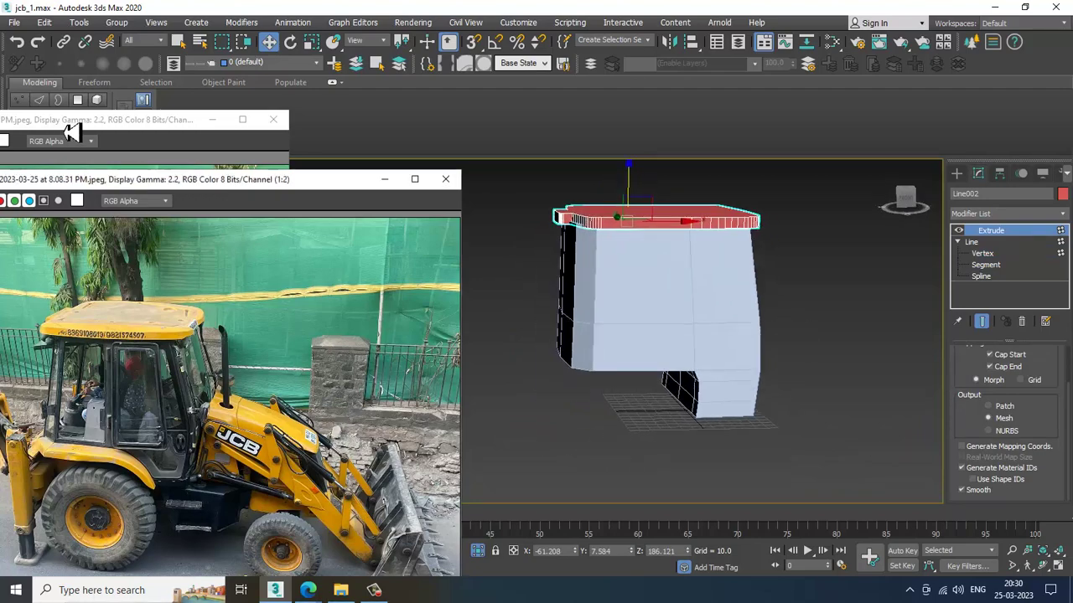
# Bring up the rear-side reference photo and move all the cab body's +Y side vertices outward along Y toward the roof edge
pyautogui.moveTo(113, 126); pyautogui.dragTo(239, 76)
pyautogui.moveTo(146, 393); pyautogui.dragTo(193, 375, button='middle')
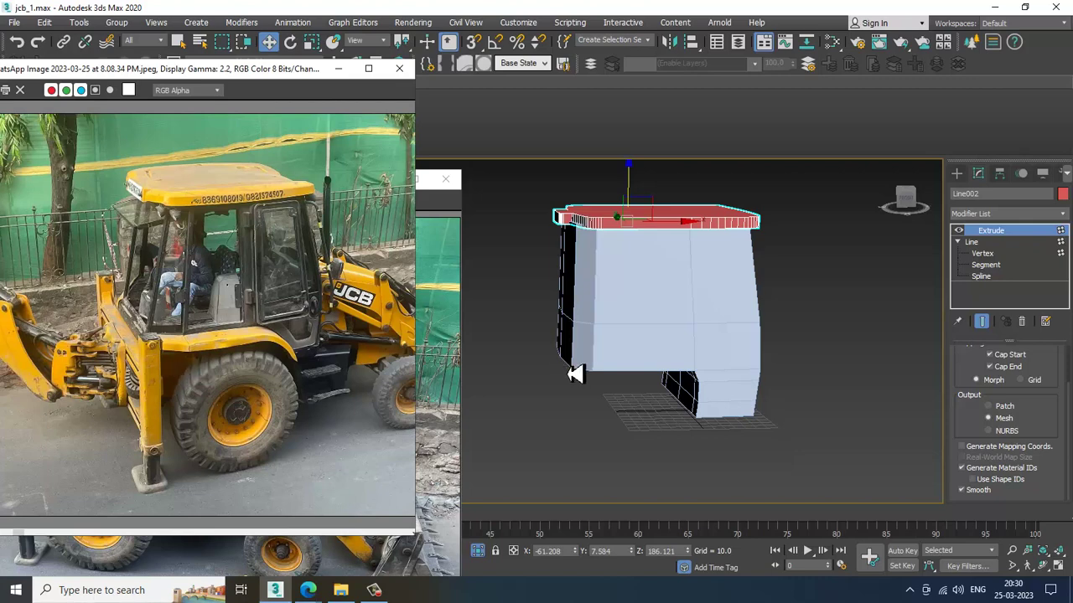
pyautogui.moveTo(699, 330)
pyautogui.keyDown('alt'); pyautogui.mouseDown(button='middle')
pyautogui.moveTo(680, 321)
pyautogui.moveTo(677, 273)
pyautogui.moveTo(709, 318)
pyautogui.mouseUp(button='middle'); pyautogui.keyUp('alt')
pyautogui.click(680, 318)
pyautogui.click(679, 318)
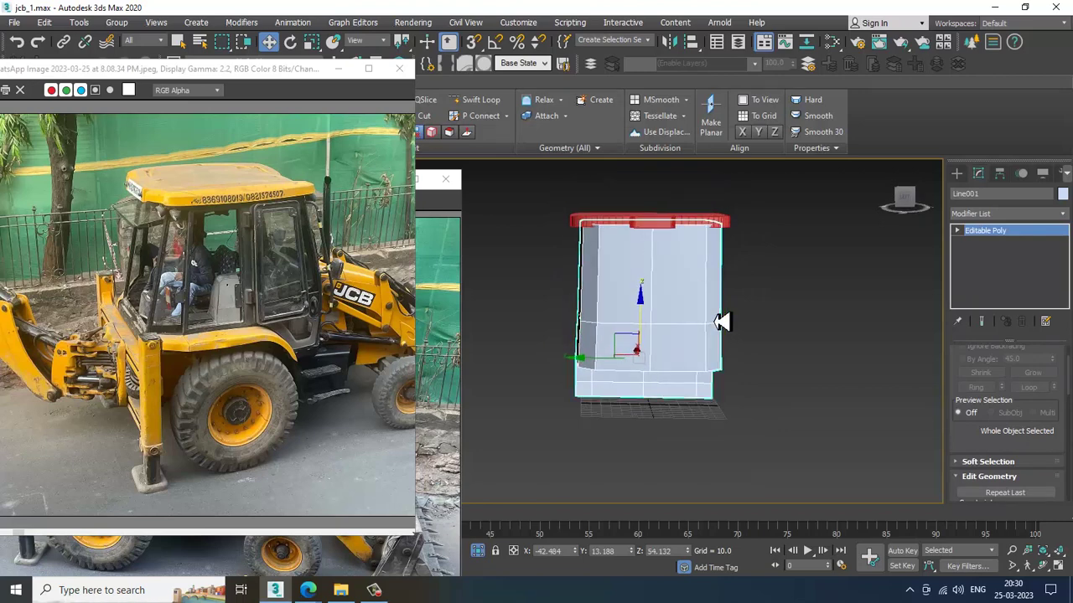
pyautogui.press('1')
pyautogui.moveTo(627, 452); pyautogui.dragTo(624, 447)
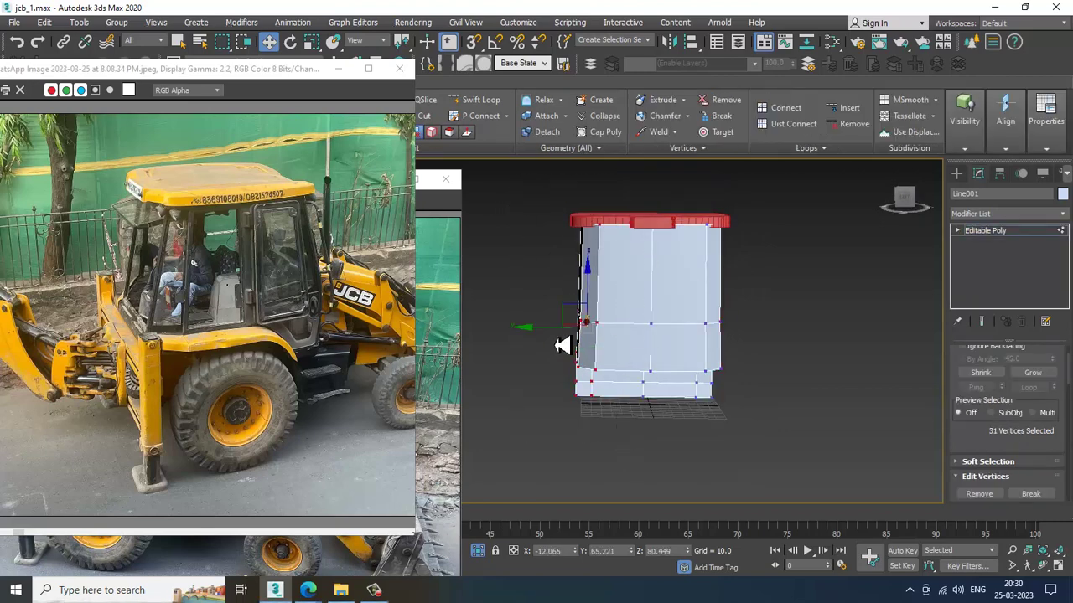
pyautogui.moveTo(553, 336)
pyautogui.mouseDown()
pyautogui.moveTo(527, 336)
pyautogui.moveTo(547, 336)
pyautogui.mouseUp()
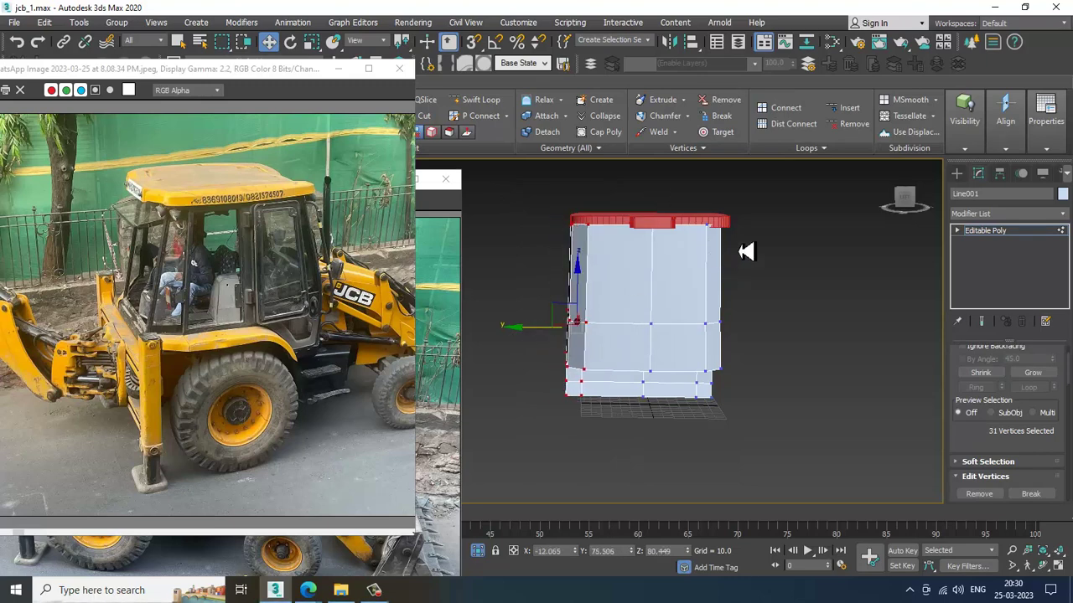
# Select all vertices on the cab body's -Y side and move them outward along Y
pyautogui.moveTo(760, 482); pyautogui.dragTo(774, 474)
pyautogui.press('F3')
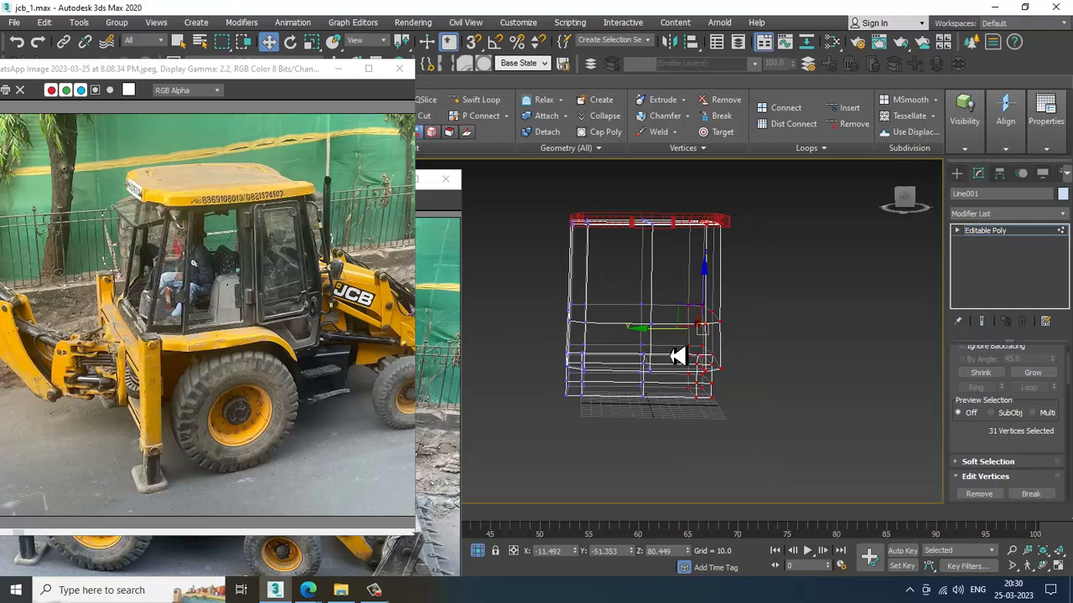
pyautogui.moveTo(653, 333); pyautogui.dragTo(670, 333)
pyautogui.click(1025, 232)
pyautogui.keyDown('alt'); pyautogui.moveTo(753, 253); pyautogui.dragTo(709, 283, button='middle'); pyautogui.keyUp('alt')
pyautogui.press('1')
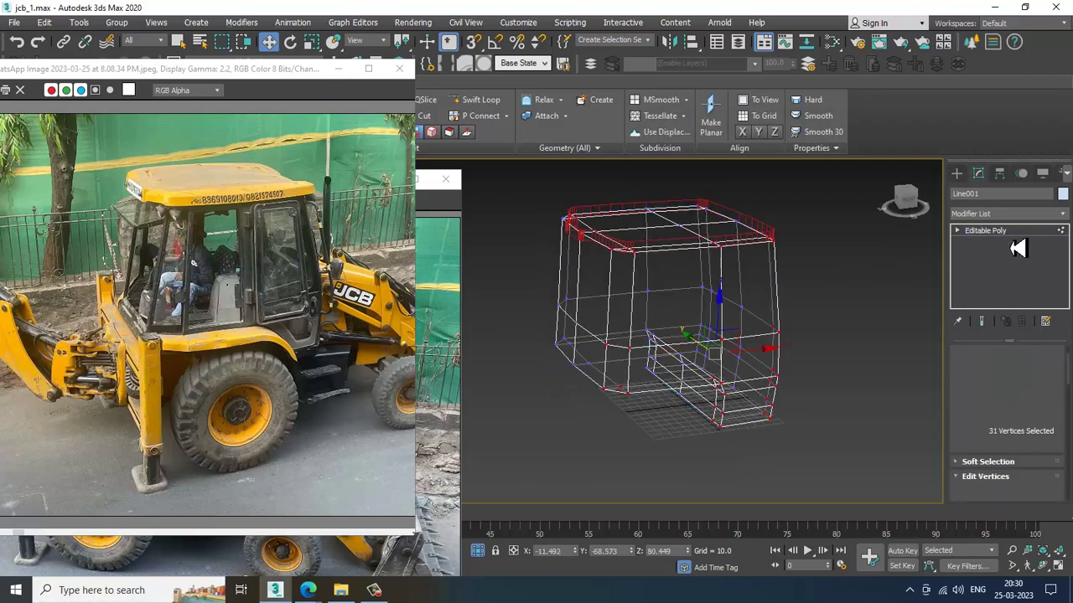
pyautogui.press('F3')
# Compare the lower rear of the cab with the rear wheel and stabilizer leg in the reference photo
pyautogui.moveTo(816, 282); pyautogui.dragTo(841, 281, button='middle')
pyautogui.keyDown('alt'); pyautogui.moveTo(706, 316); pyautogui.dragTo(787, 268, button='middle'); pyautogui.keyUp('alt')
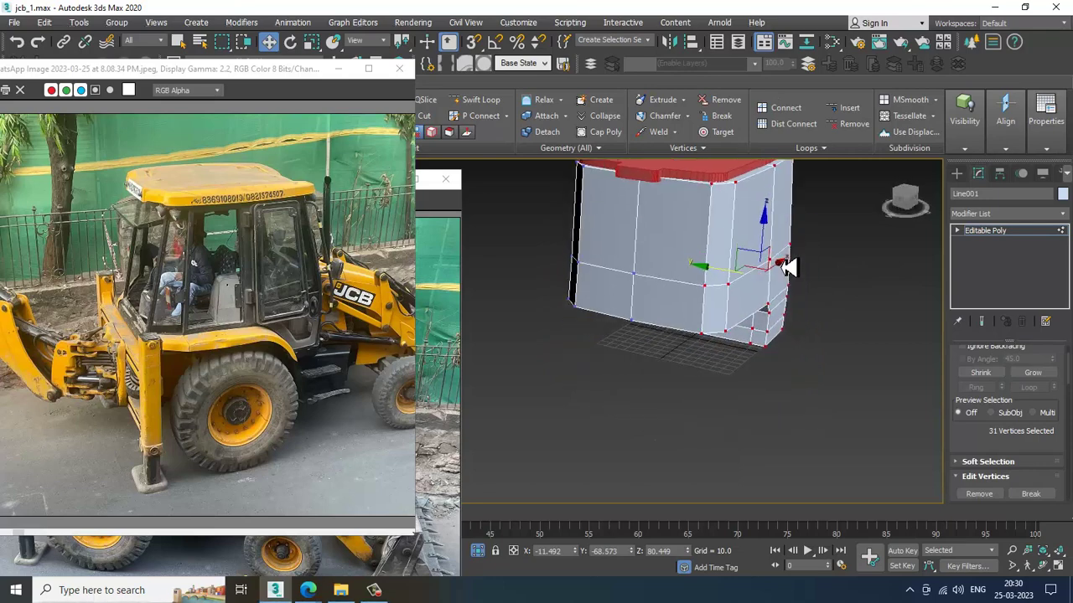
pyautogui.scroll(2, 153, 411)
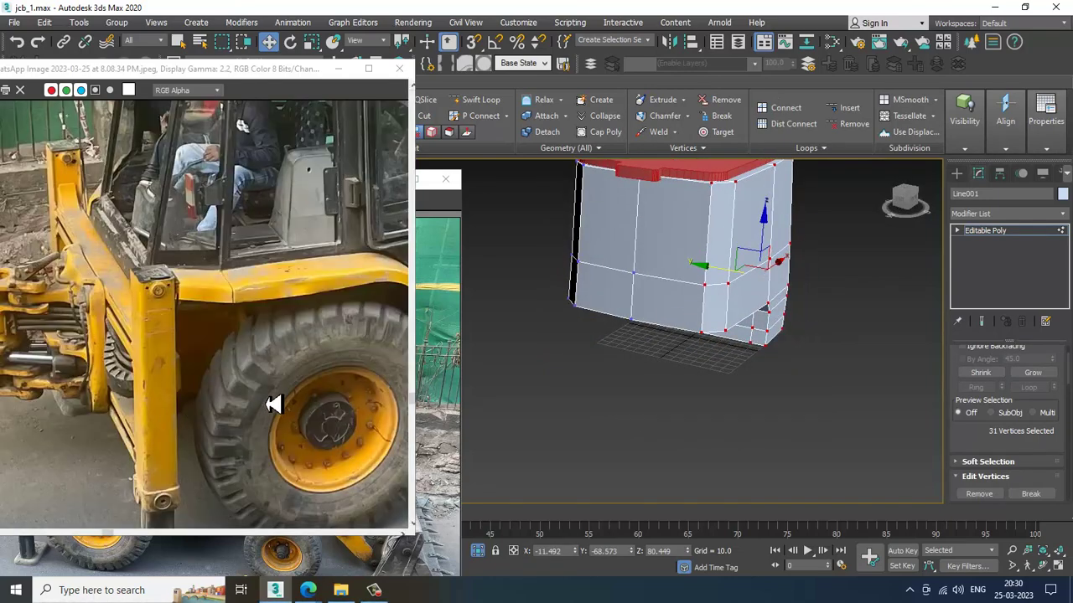
pyautogui.keyDown('alt'); pyautogui.moveTo(570, 378); pyautogui.dragTo(581, 341, button='middle'); pyautogui.keyUp('alt')
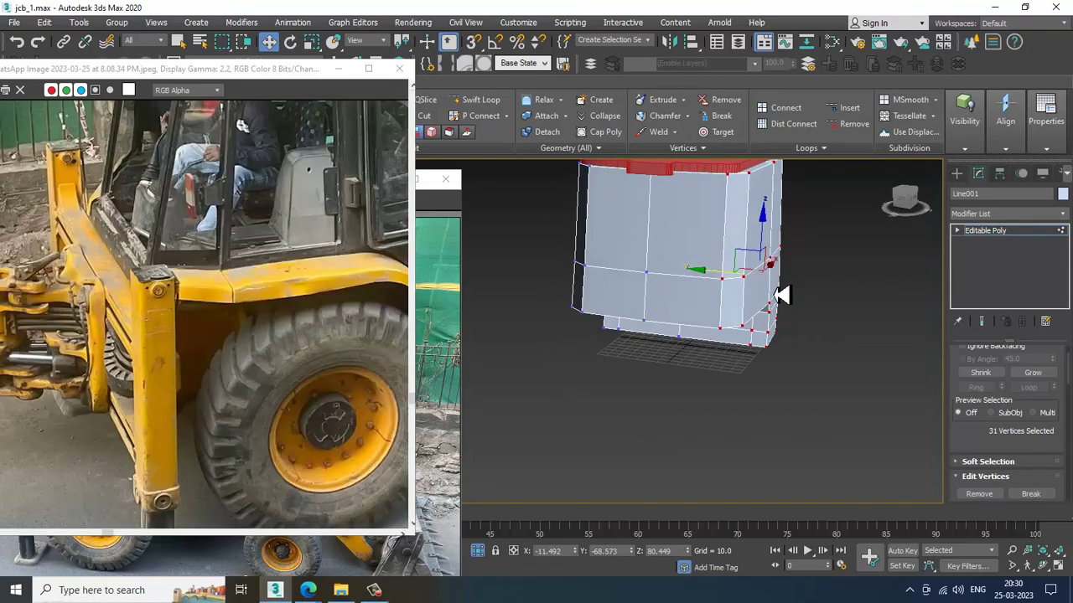
pyautogui.keyDown('alt'); pyautogui.moveTo(779, 296); pyautogui.dragTo(779, 280, button='middle'); pyautogui.keyUp('alt')
pyautogui.moveTo(811, 327); pyautogui.dragTo(793, 266, button='middle')
pyautogui.moveTo(208, 424); pyautogui.dragTo(197, 319, button='middle')
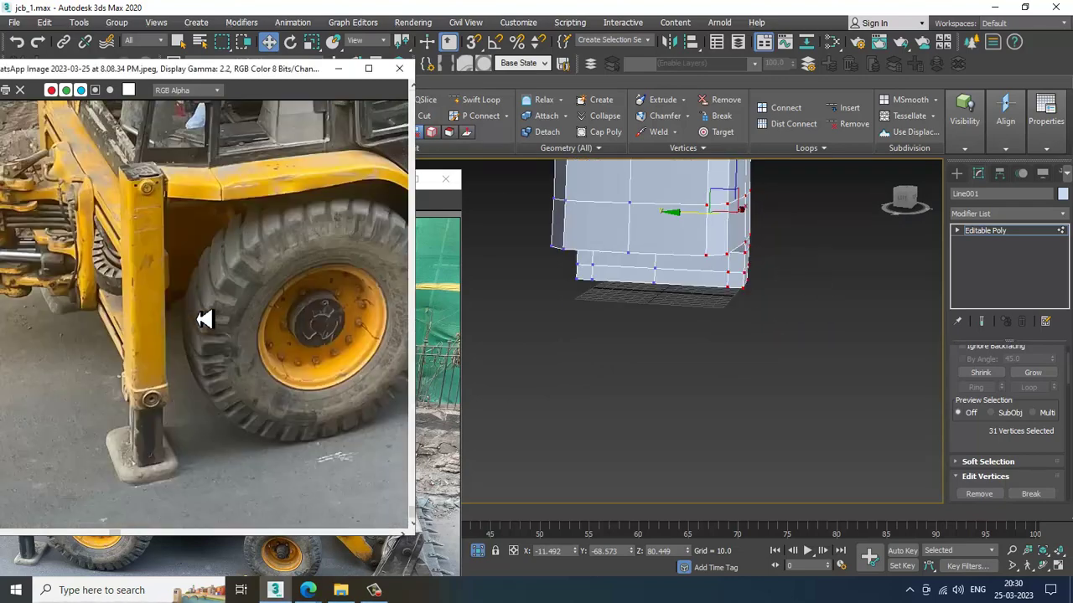
pyautogui.click(956, 173)
pyautogui.keyDown('alt'); pyautogui.moveTo(810, 307); pyautogui.dragTo(742, 354, button='middle'); pyautogui.keyUp('alt')
pyautogui.click(957, 192)
pyautogui.click(980, 254)
pyautogui.keyDown('alt'); pyautogui.moveTo(849, 318); pyautogui.dragTo(696, 369, button='middle'); pyautogui.keyUp('alt')
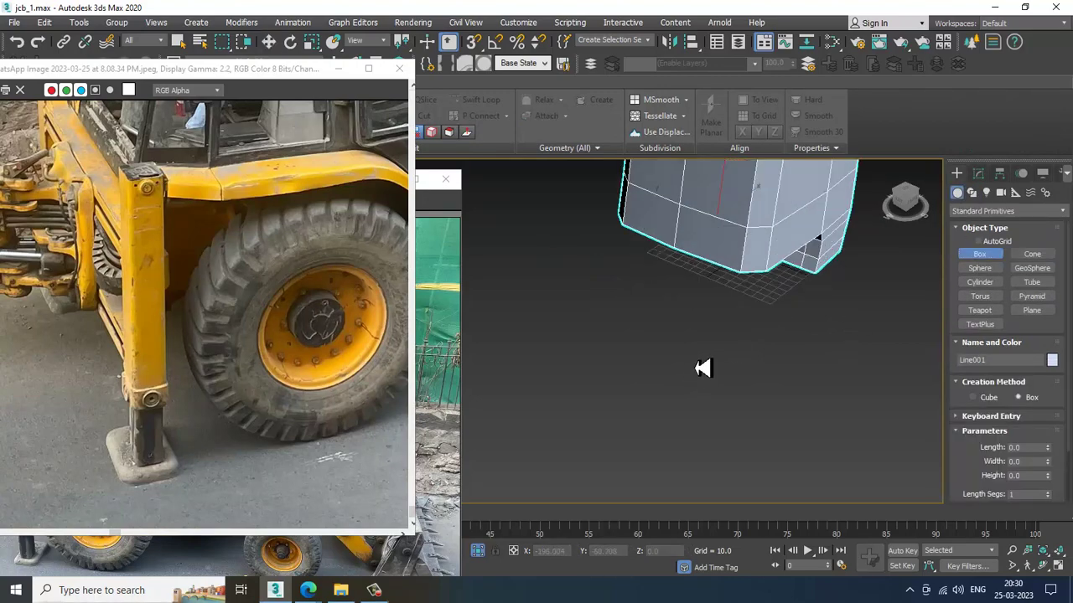
pyautogui.rightClick(848, 355)
# End isolation, select the roof and cab body together, and raise both along Z well above the ground plane
pyautogui.rightClick(835, 334)
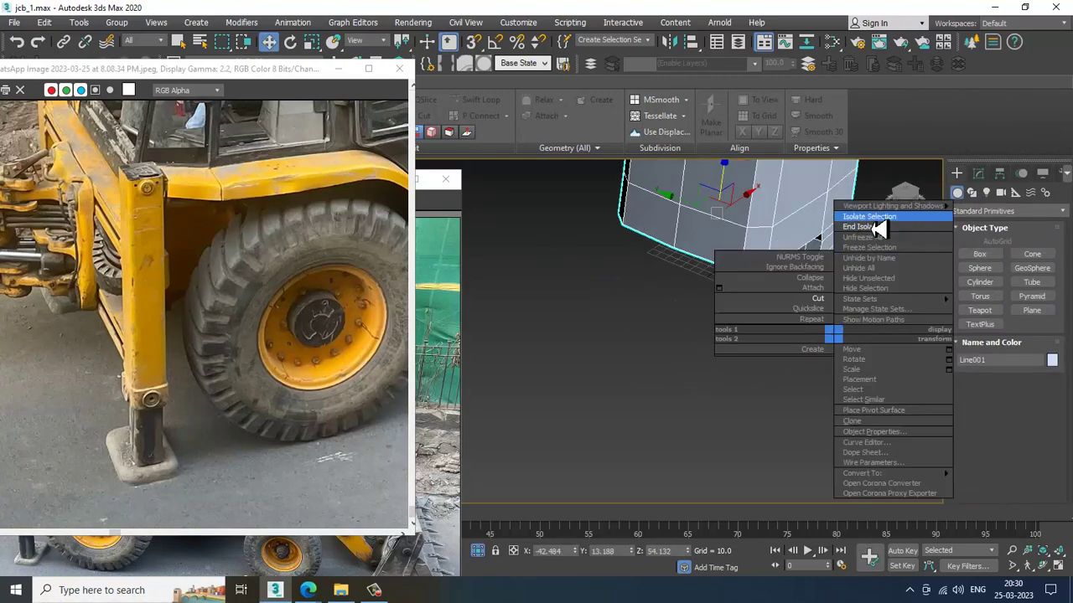
pyautogui.click(872, 229)
pyautogui.scroll(-3, 811, 353)
pyautogui.keyDown('alt'); pyautogui.moveTo(811, 353); pyautogui.dragTo(719, 412, button='middle'); pyautogui.keyUp('alt')
pyautogui.keyDown('ctrl'); pyautogui.click(692, 308); pyautogui.keyUp('ctrl')
pyautogui.scroll(-2, 680, 322)
pyautogui.moveTo(681, 347); pyautogui.dragTo(668, 293, button='middle')
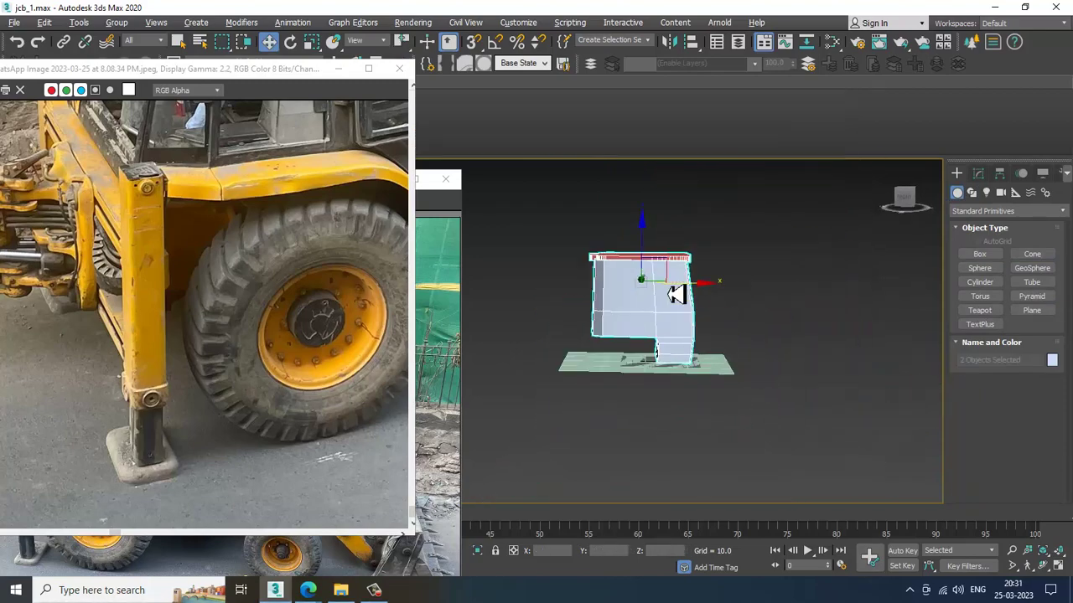
pyautogui.keyDown('alt'); pyautogui.moveTo(653, 244); pyautogui.dragTo(676, 358, button='middle'); pyautogui.keyUp('alt')
pyautogui.moveTo(323, 295); pyautogui.dragTo(135, 297, button='middle')
pyautogui.moveTo(634, 216); pyautogui.dragTo(645, 170)
# Move the roof and cab body together along positive X over the ground plane
pyautogui.scroll(-3, 260, 267)
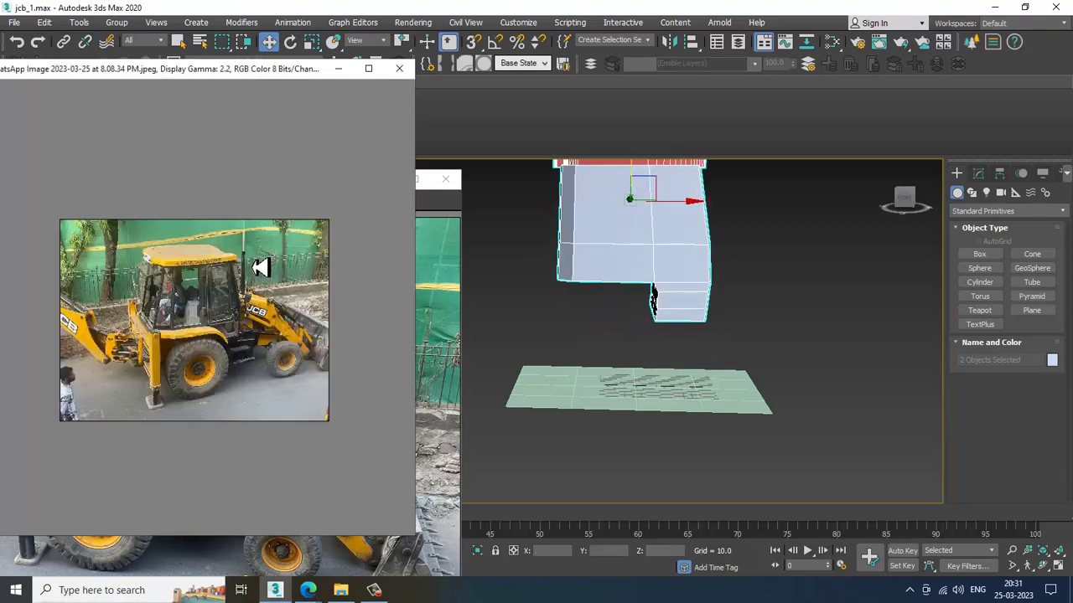
pyautogui.keyDown('alt'); pyautogui.moveTo(602, 299); pyautogui.dragTo(696, 257, button='middle'); pyautogui.keyUp('alt')
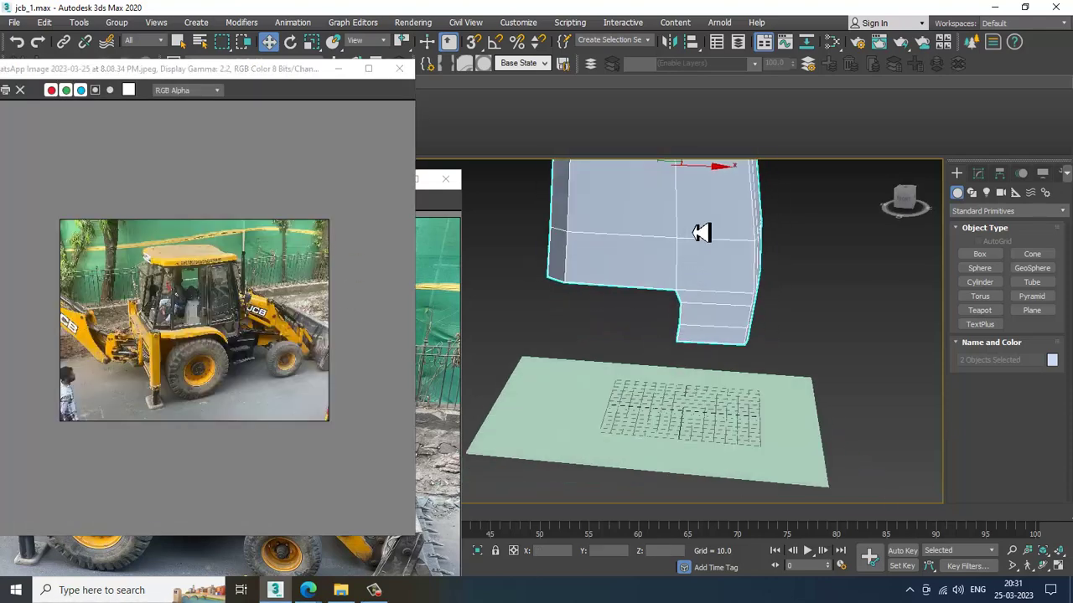
pyautogui.moveTo(714, 174); pyautogui.dragTo(767, 181)
pyautogui.scroll(-2, 737, 264)
pyautogui.moveTo(738, 264); pyautogui.dragTo(700, 291, button='middle')
pyautogui.scroll(2, 744, 285)
# Raise the cab body's top vertices about 10 units along Z and move the roof slab up to match
pyautogui.click(700, 291)
pyautogui.press('1')
pyautogui.moveTo(509, 172); pyautogui.dragTo(788, 243)
pyautogui.moveTo(651, 187); pyautogui.dragTo(654, 178)
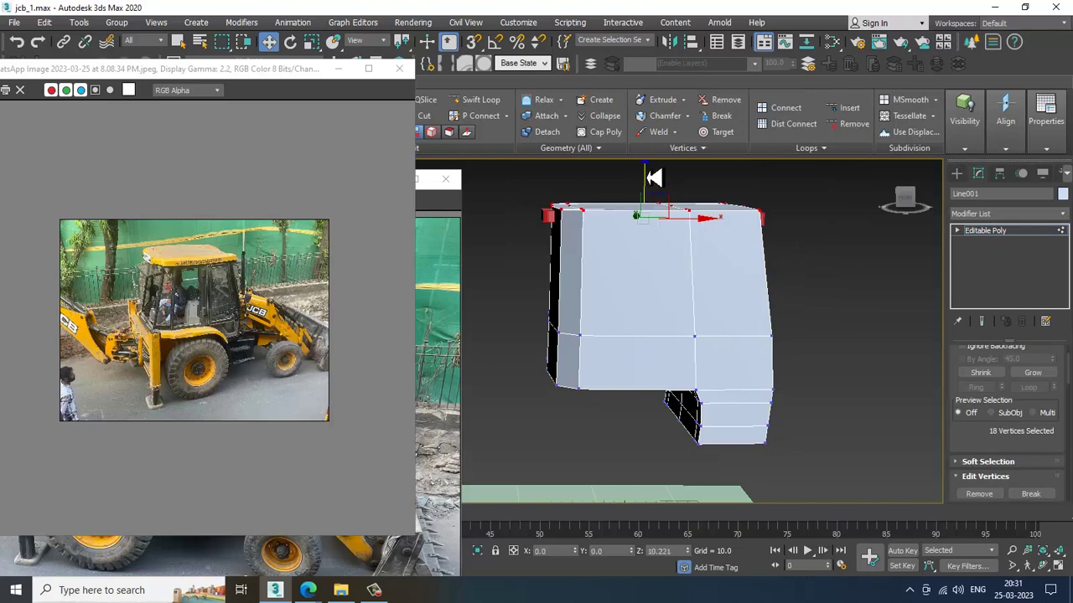
pyautogui.click(1019, 243)
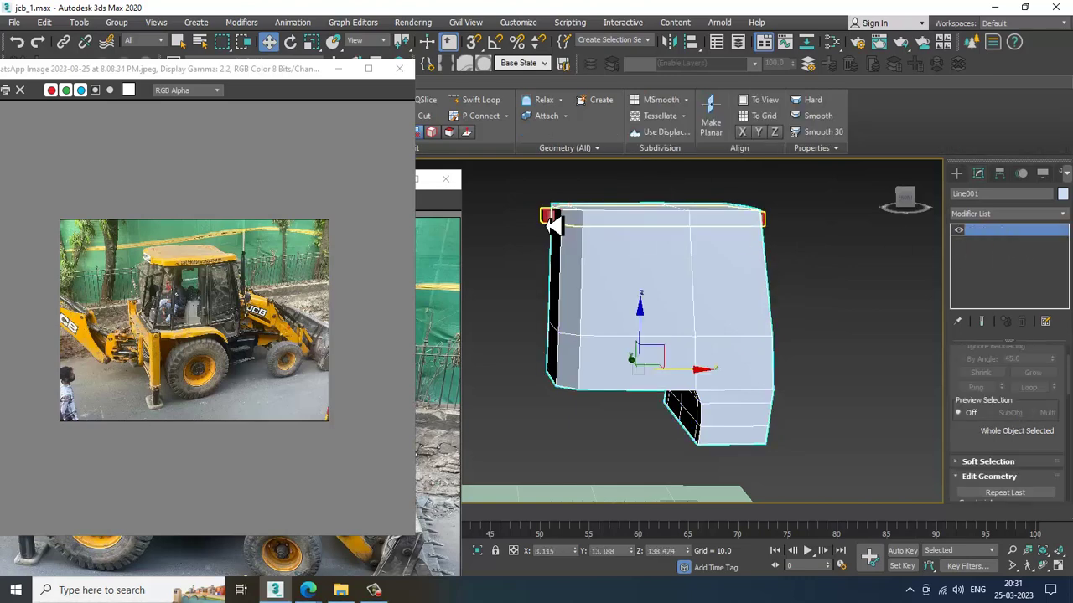
pyautogui.click(599, 208)
pyautogui.moveTo(631, 193); pyautogui.dragTo(639, 181)
# Create a box about 38 by 30 units and 7 high on the ground plane as the stabilizer leg's foot
pyautogui.scroll(1, 198, 409)
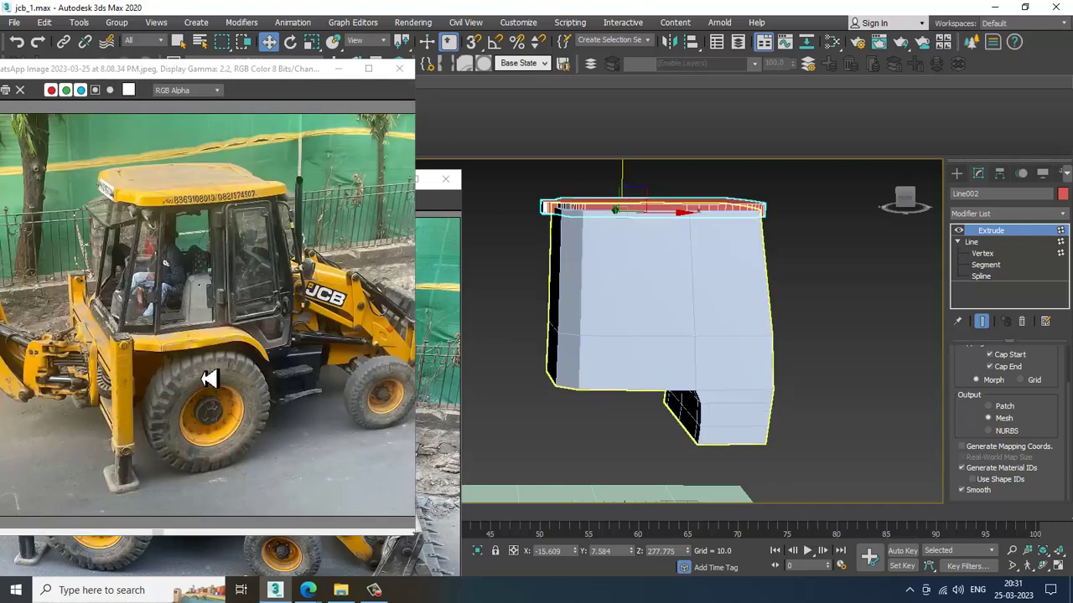
pyautogui.moveTo(738, 390); pyautogui.dragTo(730, 387, button='middle')
pyautogui.scroll(2, 109, 419)
pyautogui.moveTo(151, 464); pyautogui.dragTo(168, 310, button='middle')
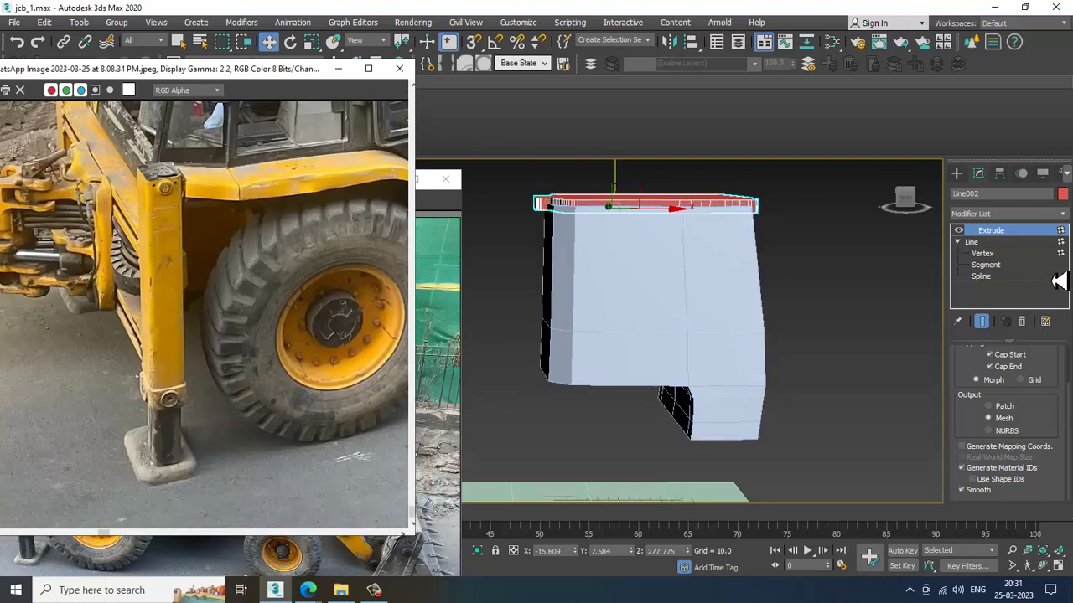
pyautogui.click(956, 173)
pyautogui.click(979, 255)
pyautogui.keyDown('alt'); pyautogui.moveTo(615, 340); pyautogui.dragTo(685, 327, button='middle'); pyautogui.keyUp('alt')
pyautogui.moveTo(675, 399); pyautogui.dragTo(702, 442)
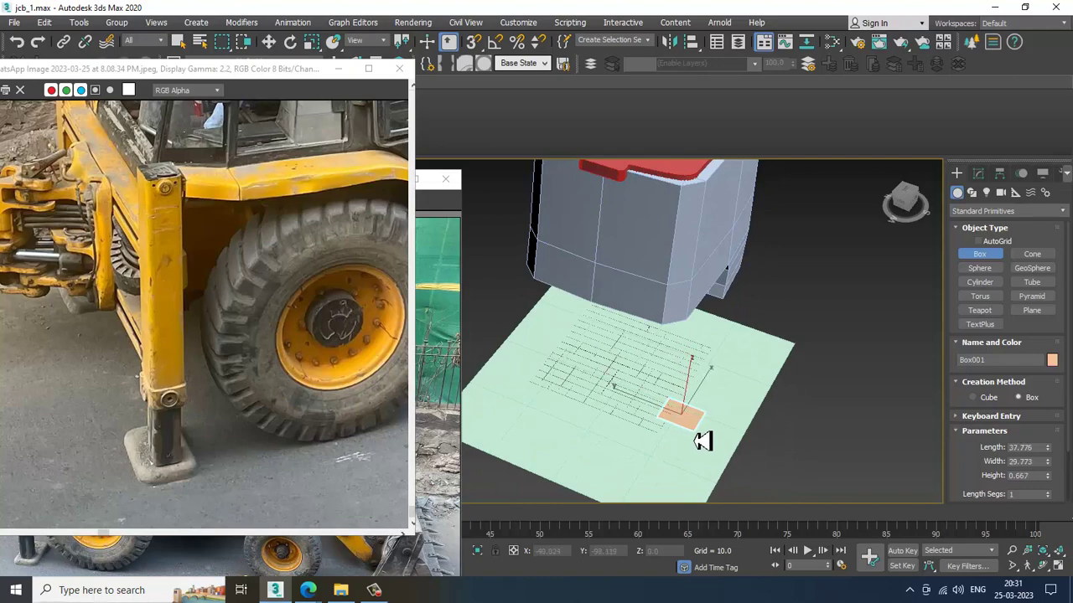
pyautogui.click(703, 436)
# Convert the stabilizer foot box to Editable Poly
pyautogui.press('w')
pyautogui.keyDown('alt'); pyautogui.moveTo(745, 431); pyautogui.dragTo(718, 339, button='middle'); pyautogui.keyUp('alt')
pyautogui.scroll(3, 702, 354)
pyautogui.scroll(5, 718, 338)
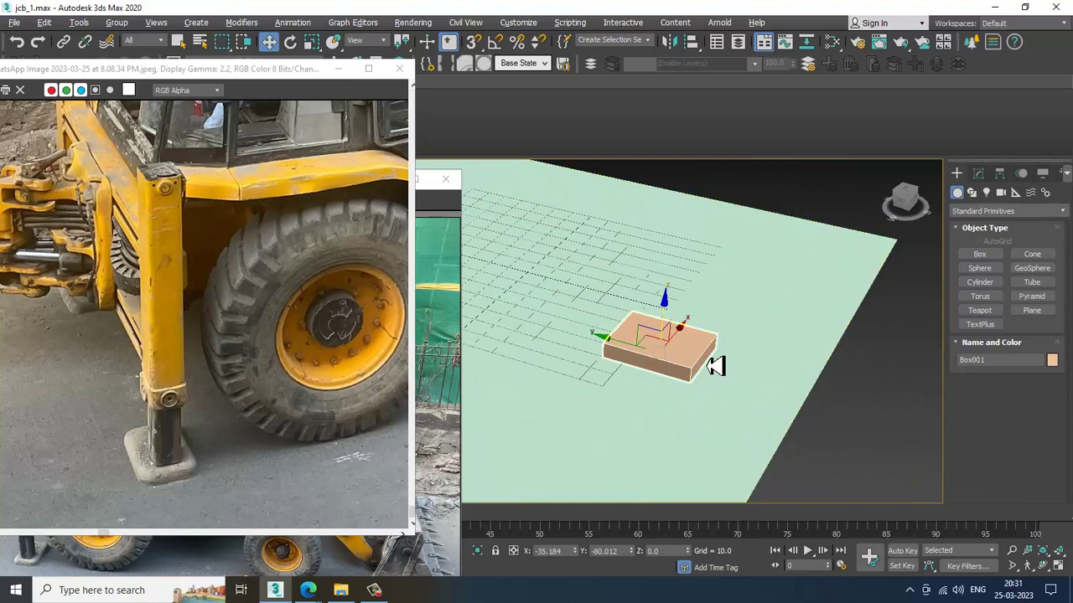
pyautogui.rightClick(700, 343)
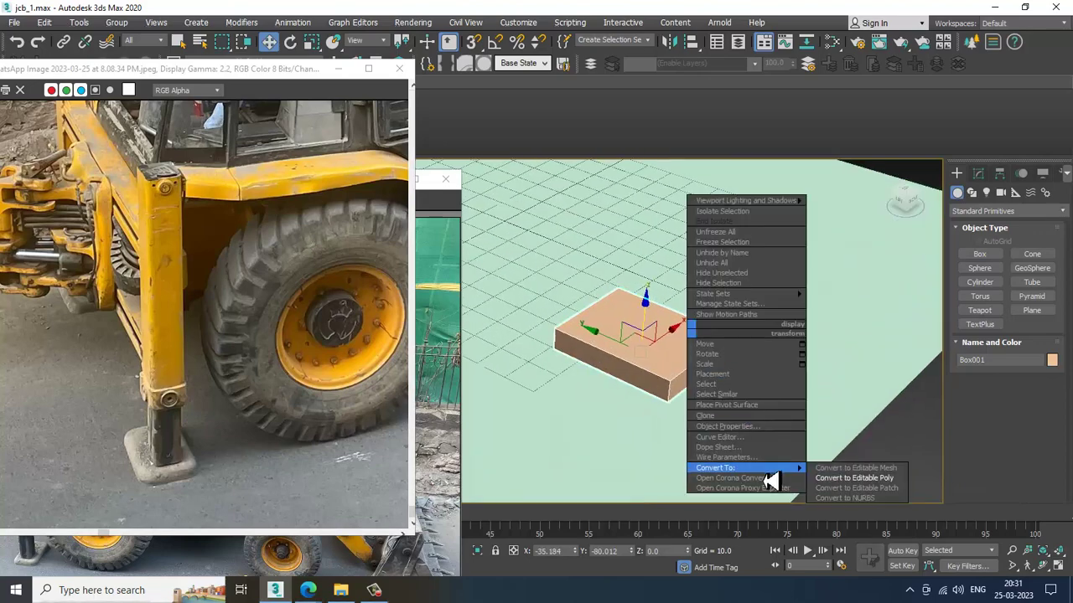
pyautogui.click(891, 479)
pyautogui.scroll(2, 750, 394)
# Select the foot box's top and vertical corner edges
pyautogui.press('2')
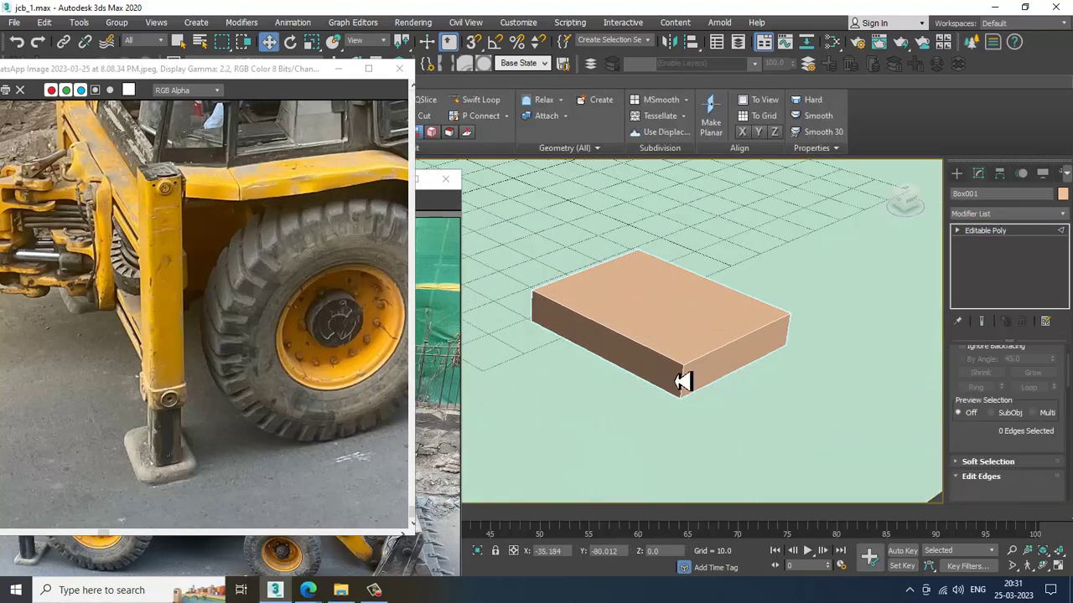
pyautogui.click(675, 369)
pyautogui.keyDown('alt'); pyautogui.moveTo(719, 359); pyautogui.dragTo(785, 318, button='middle'); pyautogui.keyUp('alt')
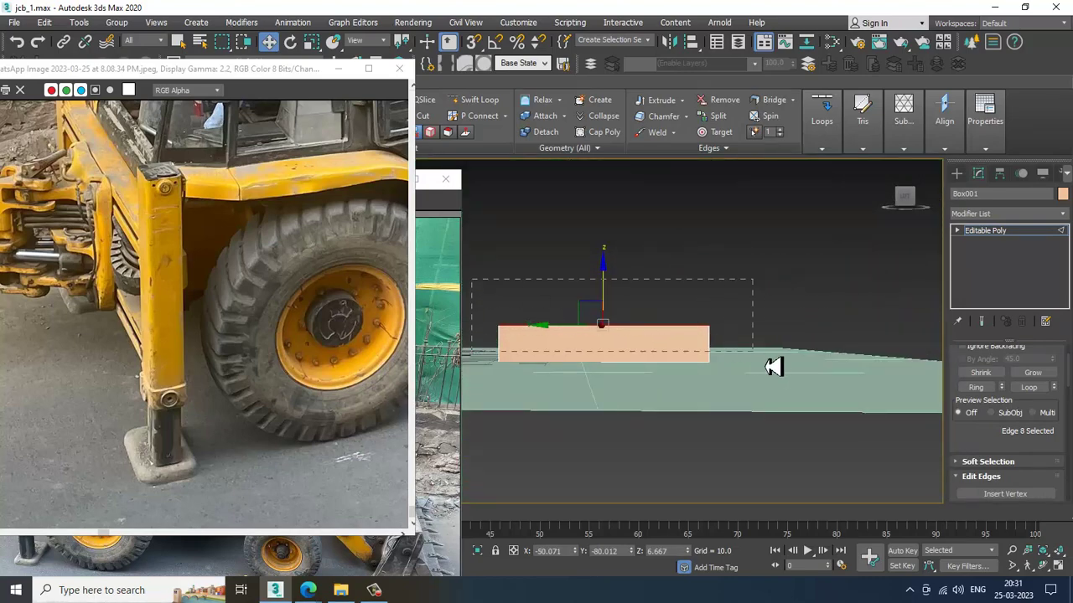
pyautogui.moveTo(772, 352); pyautogui.dragTo(772, 352)
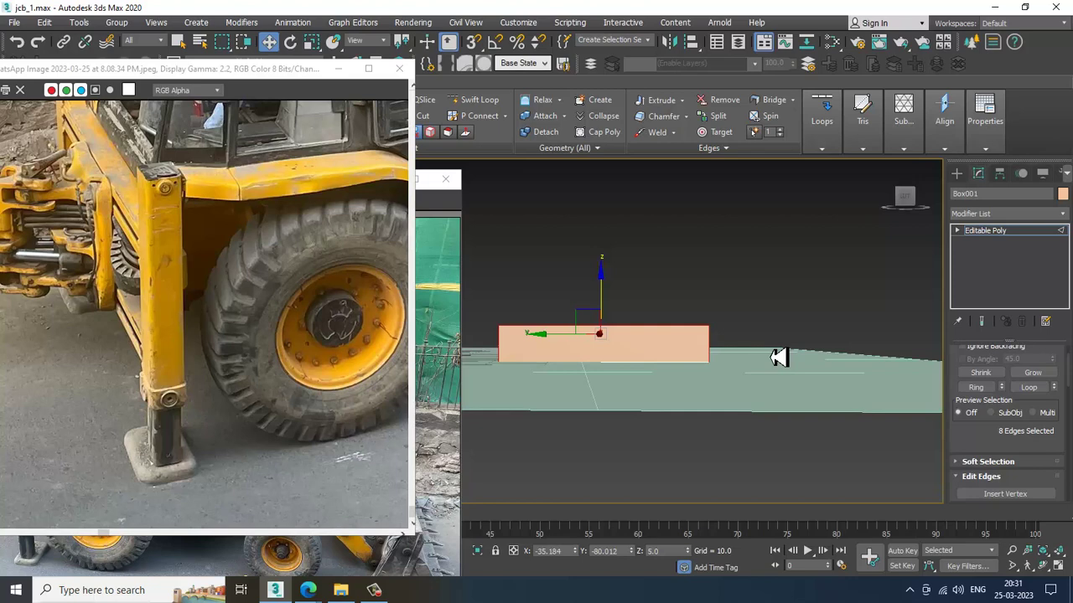
pyautogui.keyDown('alt'); pyautogui.moveTo(778, 358); pyautogui.dragTo(540, 276, button='middle'); pyautogui.keyUp('alt')
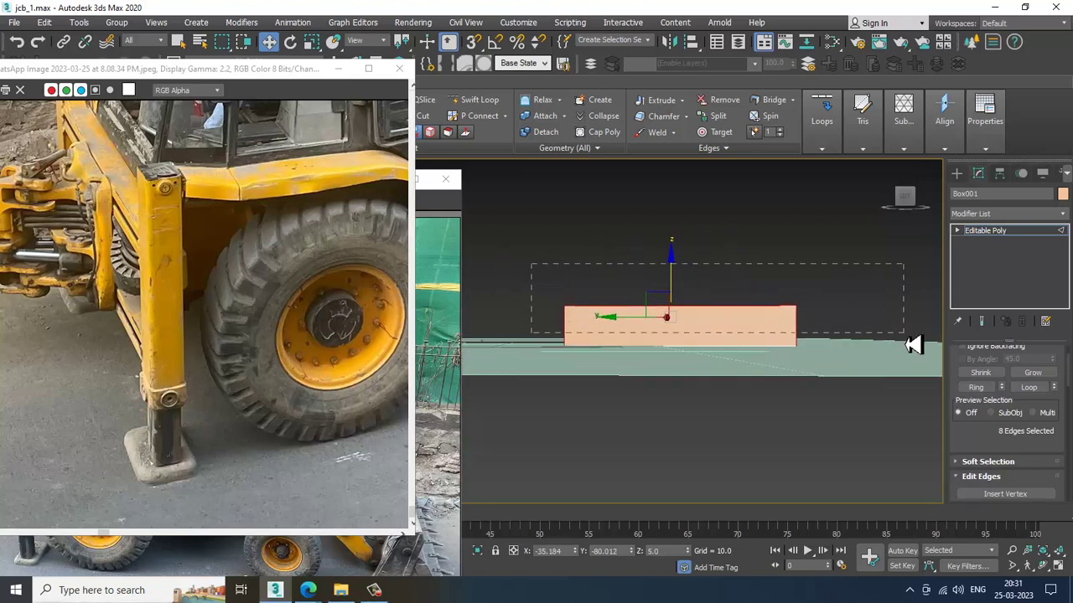
pyautogui.keyDown('alt'); pyautogui.moveTo(1066, 520); pyautogui.dragTo(1066, 520); pyautogui.keyUp('alt')
pyautogui.keyDown('alt'); pyautogui.moveTo(841, 400); pyautogui.dragTo(807, 414, button='middle'); pyautogui.keyUp('alt')
pyautogui.moveTo(1016, 442); pyautogui.dragTo(1007, 325)
pyautogui.keyDown('alt'); pyautogui.moveTo(796, 369); pyautogui.dragTo(863, 393, button='middle'); pyautogui.keyUp('alt')
pyautogui.keyDown('alt'); pyautogui.moveTo(711, 335); pyautogui.dragTo(639, 297, button='middle'); pyautogui.keyUp('alt')
# Select the vertices at the foot box's +Y end and scale them narrower along X to taper the box
pyautogui.press('1')
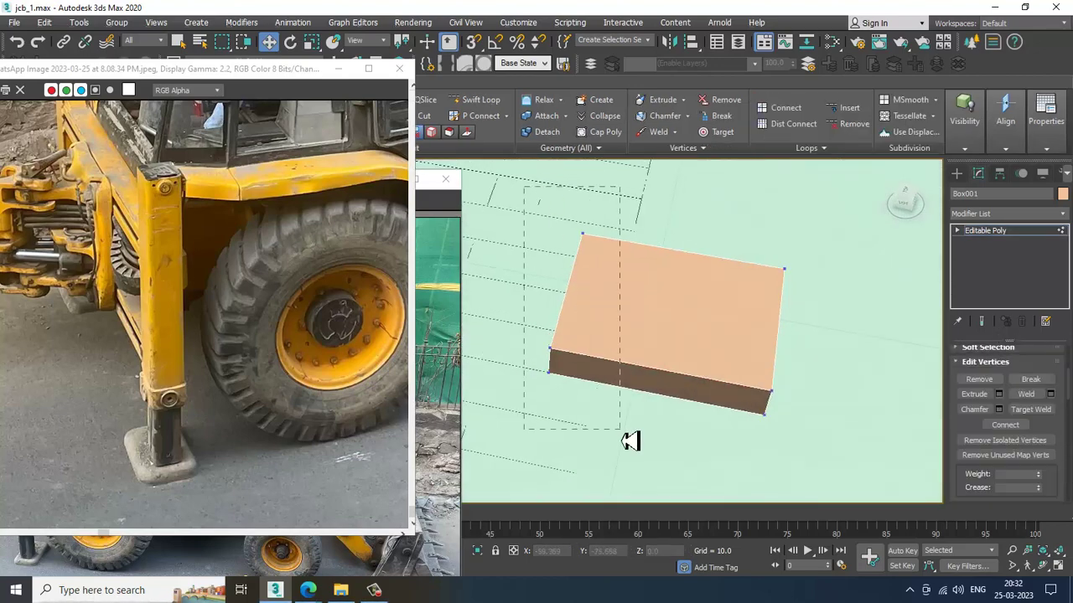
pyautogui.moveTo(621, 441); pyautogui.dragTo(622, 442)
pyautogui.keyDown('alt'); pyautogui.moveTo(622, 437); pyautogui.dragTo(570, 345, button='middle'); pyautogui.keyUp('alt')
pyautogui.press('r')
pyautogui.moveTo(517, 357); pyautogui.dragTo(526, 347)
pyautogui.keyDown('alt'); pyautogui.moveTo(532, 348); pyautogui.dragTo(759, 359, button='middle'); pyautogui.keyUp('alt')
pyautogui.press('w')
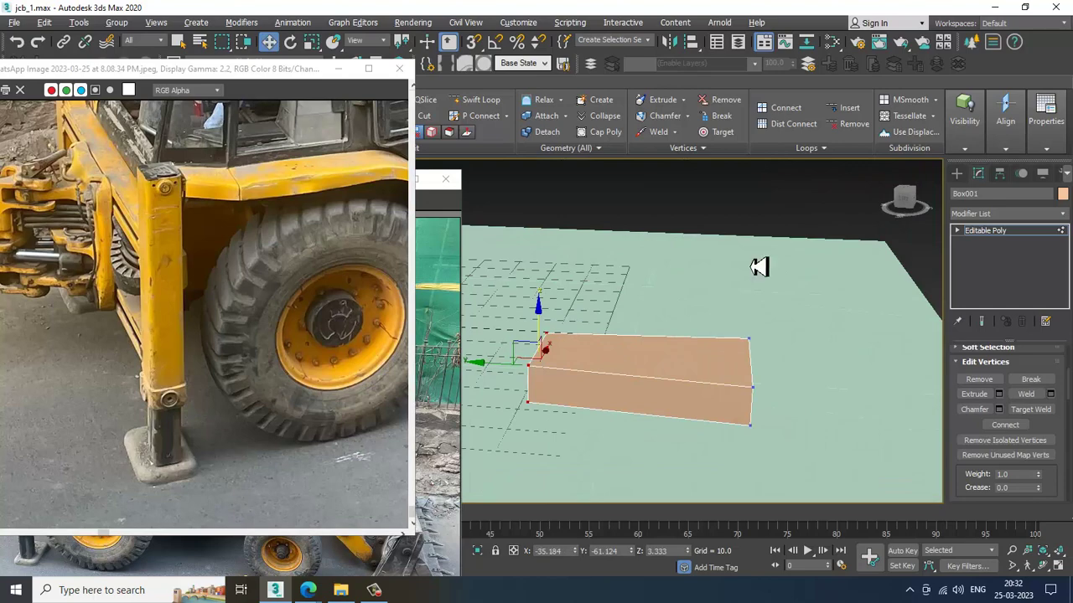
# Chamfer the foot box's selected top and vertical corner edges with 3 segments to round them off
pyautogui.hotkey('alt', 'w')
pyautogui.middleClick(766, 263)
pyautogui.hotkey('alt', 'w')
pyautogui.moveTo(746, 302); pyautogui.dragTo(800, 223, button='middle')
pyautogui.scroll(4, 751, 328)
pyautogui.moveTo(752, 328); pyautogui.dragTo(735, 289, button='middle')
pyautogui.scroll(2, 764, 344)
pyautogui.press('2')
pyautogui.moveTo(819, 385); pyautogui.dragTo(817, 387)
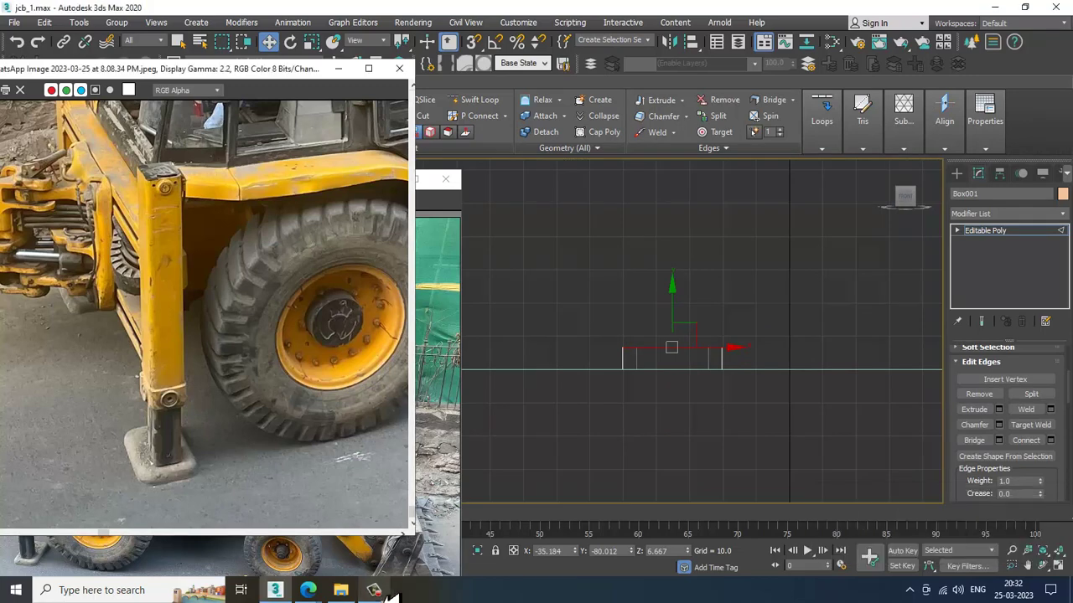
pyautogui.hotkey('alt', 'w')
pyautogui.middleClick(786, 449)
pyautogui.hotkey('alt', 'w')
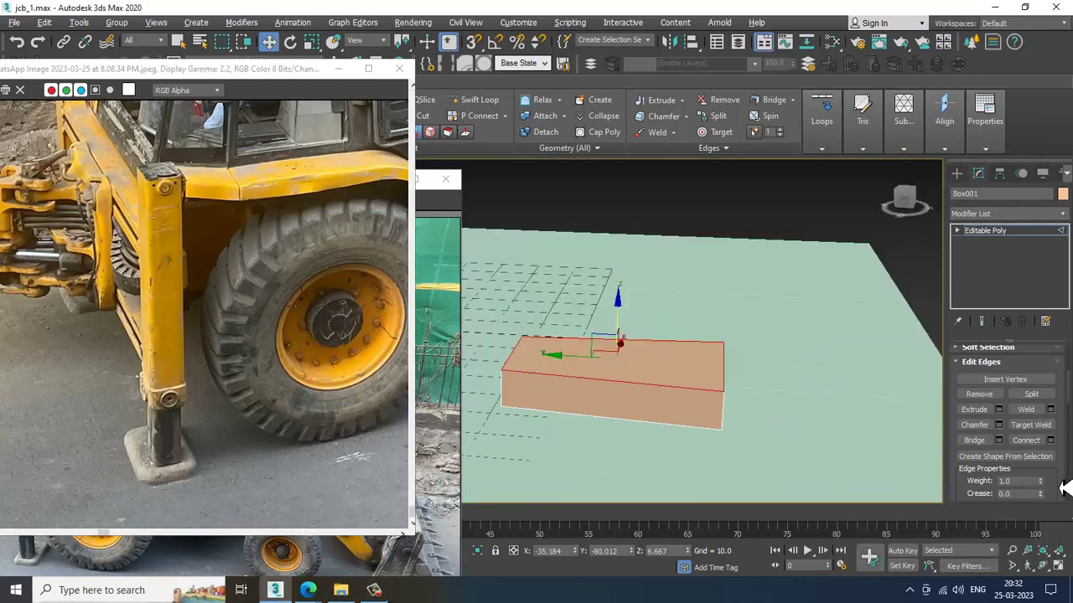
pyautogui.click(998, 424)
pyautogui.click(483, 376)
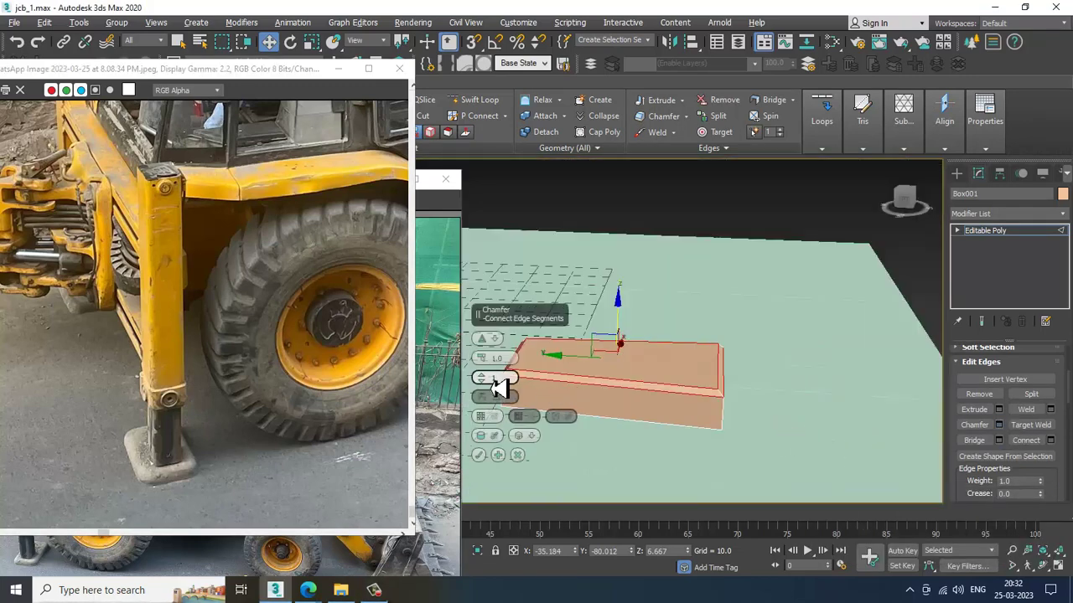
pyautogui.click(484, 377)
pyautogui.moveTo(482, 364); pyautogui.dragTo(479, 356)
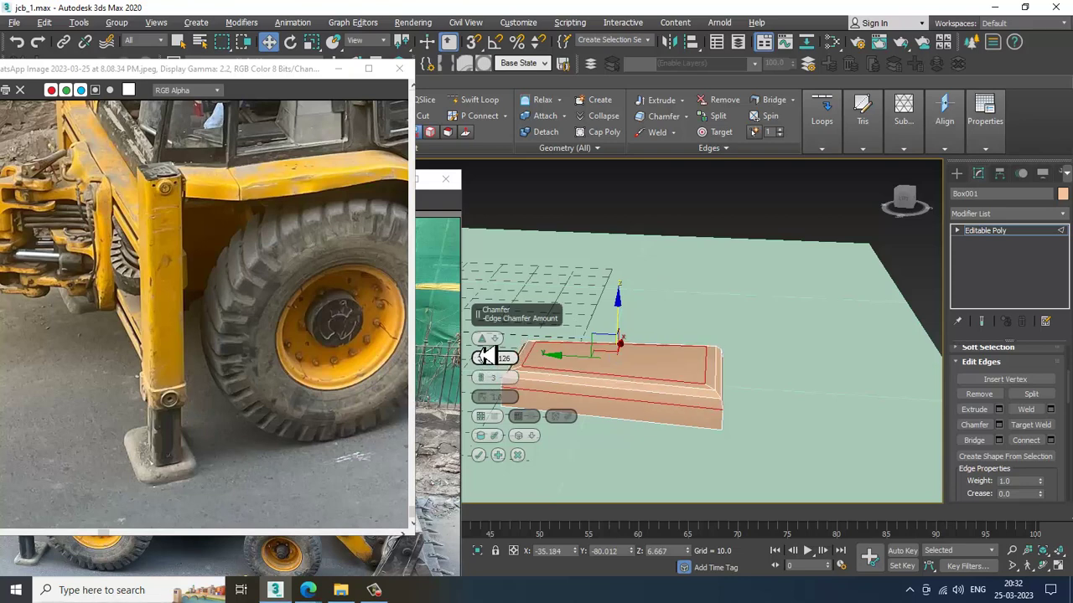
pyautogui.click(479, 455)
# Select all of the foot's vertices above its base, lower them about 0.7 units along Z, and clear the vertex selection
pyautogui.hotkey('alt', 'w')
pyautogui.hotkey('alt', 'w')
pyautogui.scroll(3, 611, 327)
pyautogui.press('1')
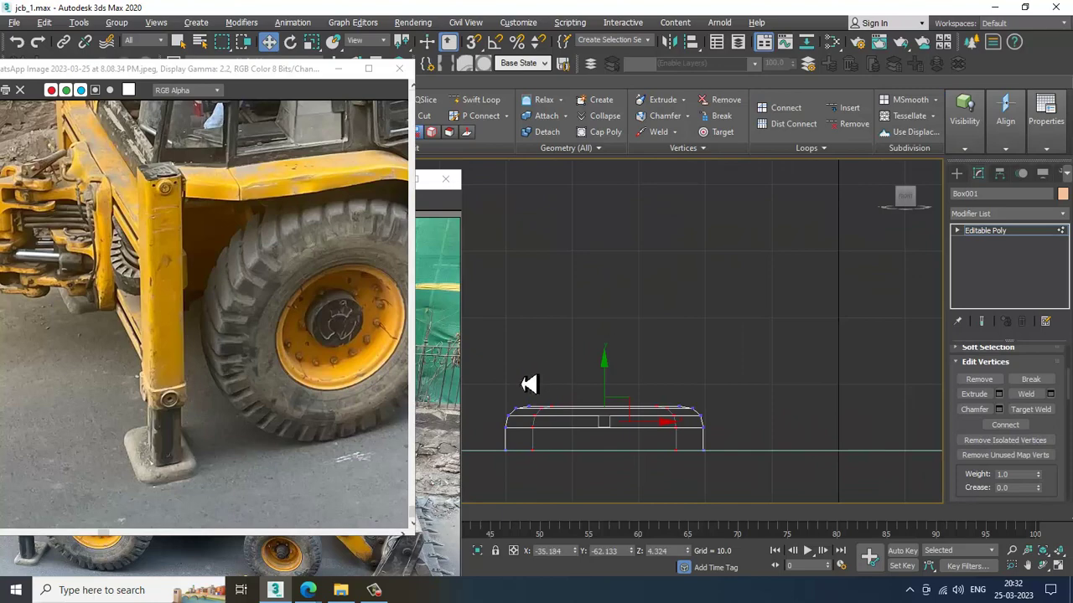
pyautogui.moveTo(746, 438); pyautogui.dragTo(745, 436)
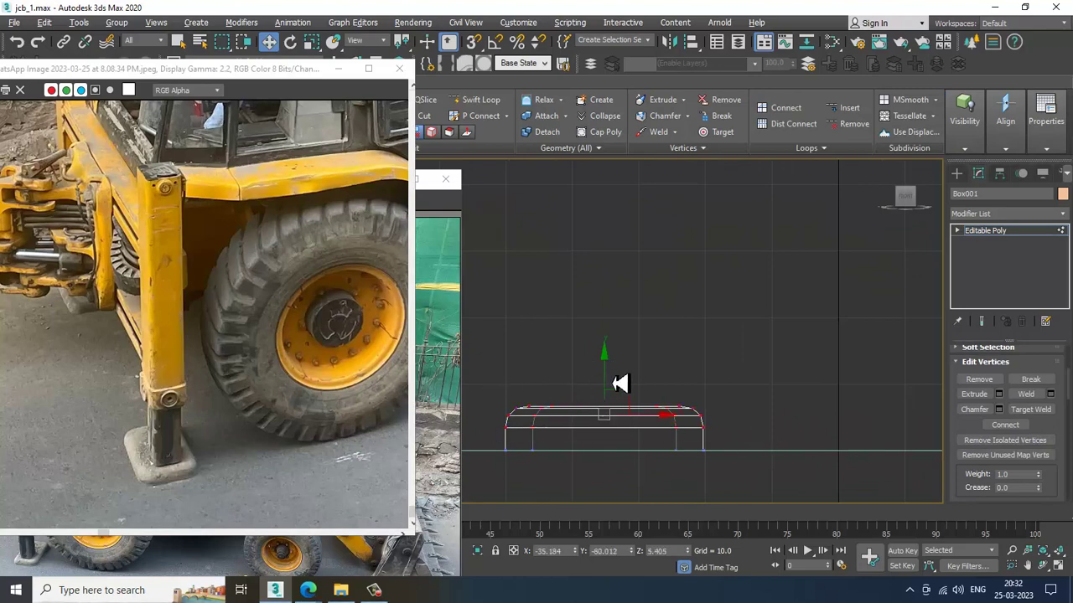
pyautogui.moveTo(606, 384); pyautogui.dragTo(614, 387)
pyautogui.hotkey('alt', 'w')
pyautogui.keyDown('alt'); pyautogui.moveTo(811, 412); pyautogui.dragTo(793, 419, button='middle'); pyautogui.keyUp('alt')
pyautogui.hotkey('alt', 'w')
pyautogui.keyDown('alt'); pyautogui.moveTo(785, 368); pyautogui.dragTo(792, 367, button='middle'); pyautogui.keyUp('alt')
pyautogui.moveTo(956, 162)
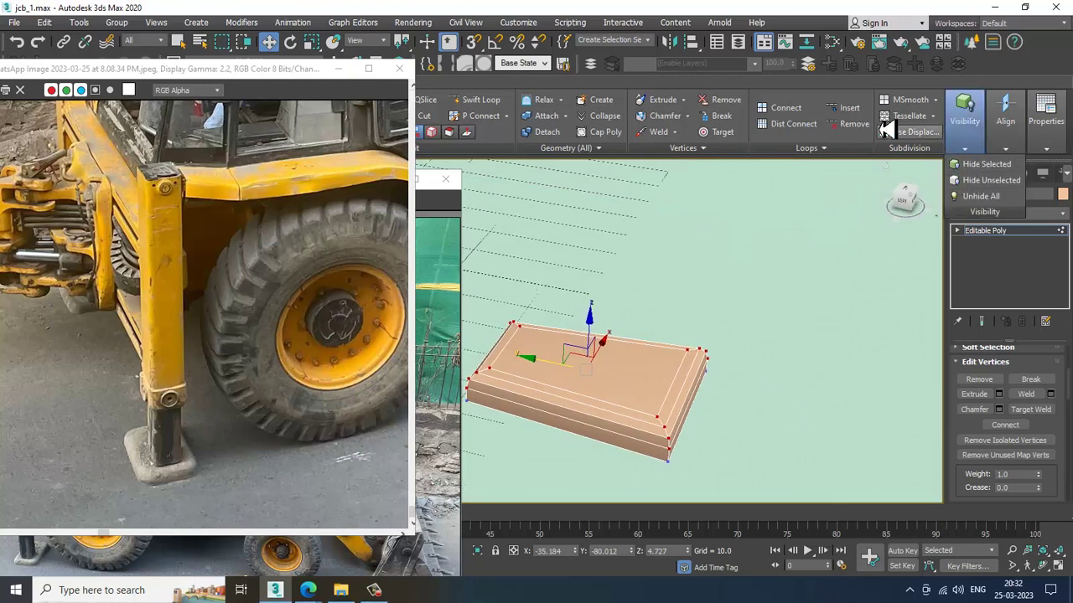
pyautogui.click(851, 232)
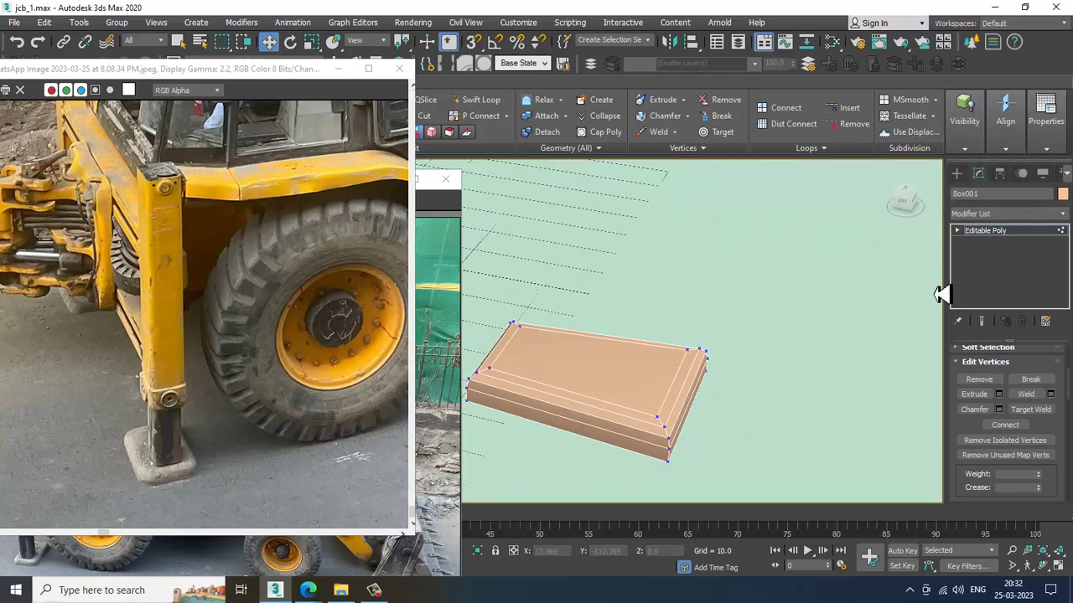
# Start the Box tool and move the full side-view reference photo clear of the viewports, keeping the stabilizer close-up in front
pyautogui.click(957, 174)
pyautogui.click(979, 254)
pyautogui.keyDown('alt'); pyautogui.moveTo(668, 366); pyautogui.dragTo(768, 321, button='middle'); pyautogui.keyUp('alt')
pyautogui.hotkey('alt', 'w')
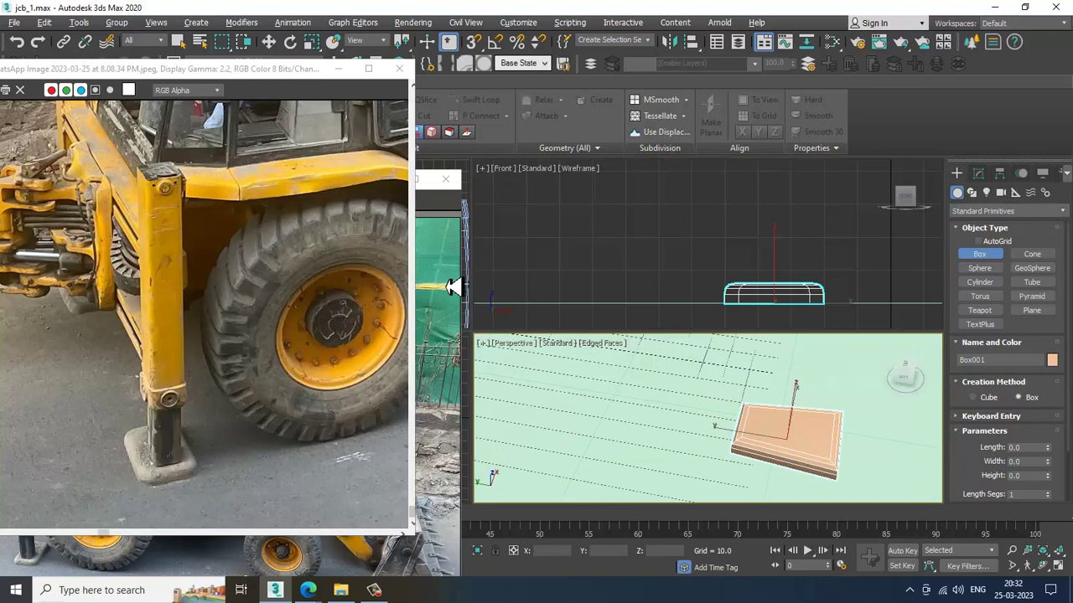
pyautogui.click(451, 314)
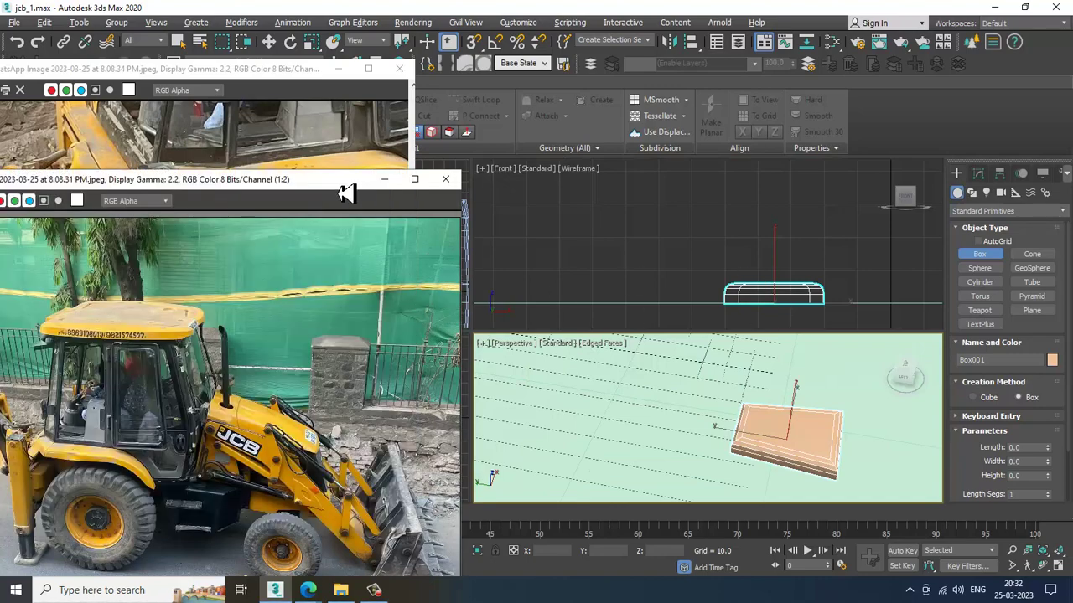
pyautogui.moveTo(287, 186); pyautogui.dragTo(107, 216)
pyautogui.click(441, 269)
pyautogui.click(303, 224)
# Create a box about 10 by 10.8 units in plan on the wider half of the foot as the stabilizer's post
pyautogui.keyDown('alt'); pyautogui.moveTo(595, 374); pyautogui.dragTo(744, 434, button='middle'); pyautogui.keyUp('alt')
pyautogui.middleClick(461, 283)
pyautogui.hotkey('alt', 'w')
pyautogui.moveTo(531, 332); pyautogui.dragTo(625, 268, button='middle')
pyautogui.scroll(-5, 618, 281)
pyautogui.scroll(2, 579, 342)
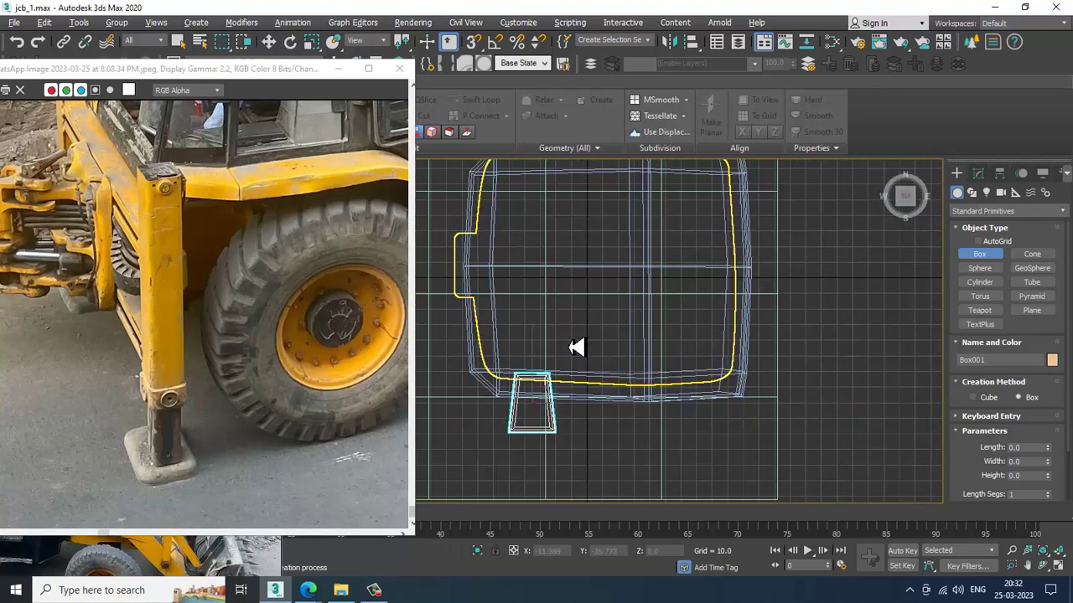
pyautogui.scroll(4, 603, 335)
pyautogui.scroll(3, 619, 360)
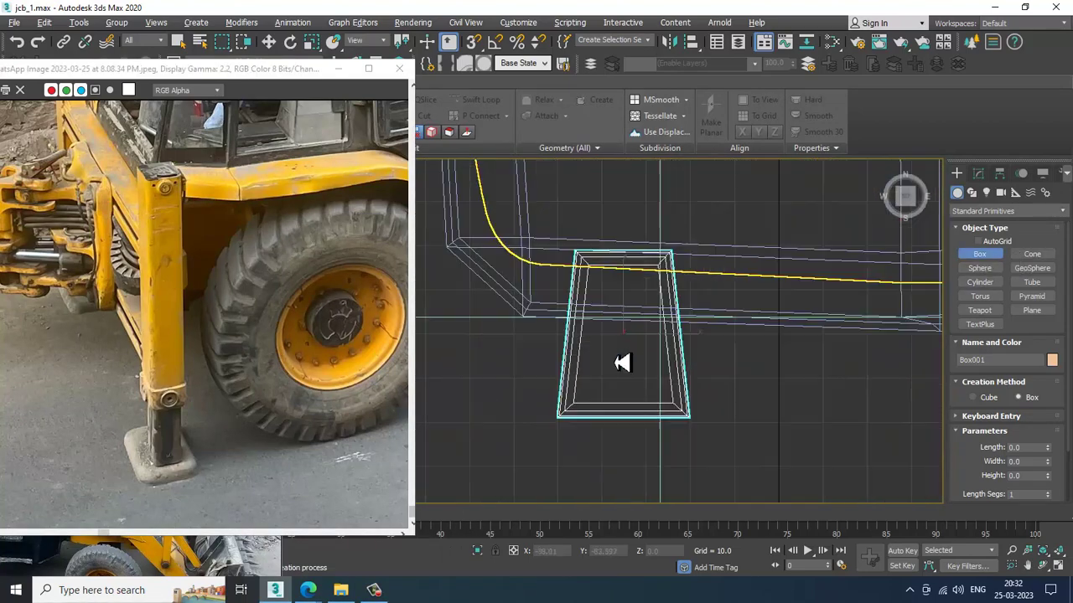
pyautogui.moveTo(600, 342); pyautogui.dragTo(650, 394)
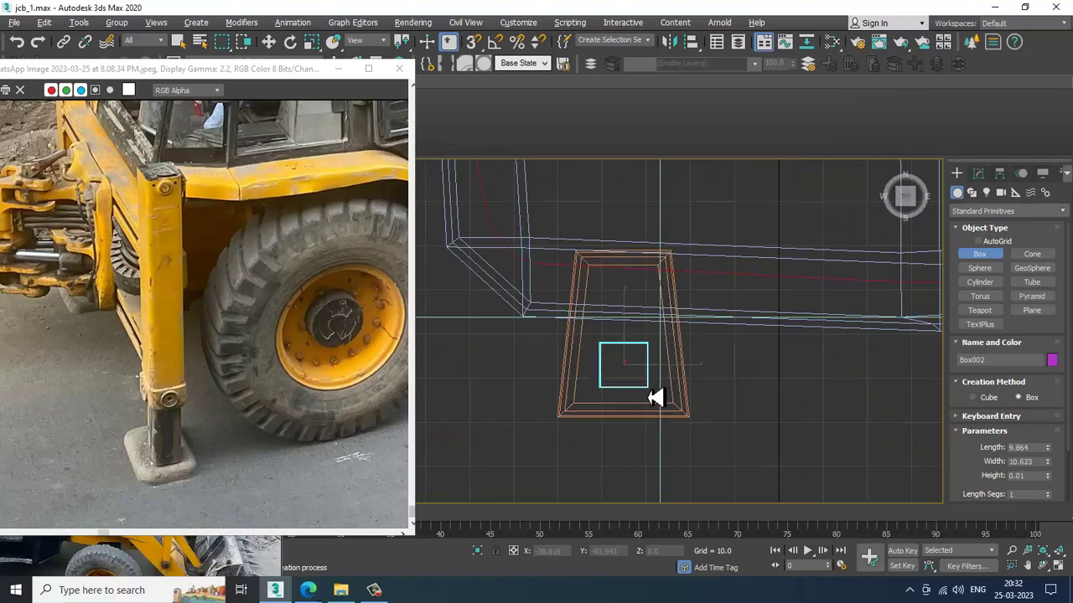
pyautogui.click(659, 294)
# Set the stabilizer post box's height to 75.987 and its width to 12.93
pyautogui.press('w')
pyautogui.hotkey('alt', 'w')
pyautogui.middleClick(742, 391)
pyautogui.hotkey('alt', 'w')
pyautogui.scroll(-4, 718, 352)
pyautogui.keyDown('alt'); pyautogui.moveTo(718, 352); pyautogui.dragTo(661, 366, button='middle'); pyautogui.keyUp('alt')
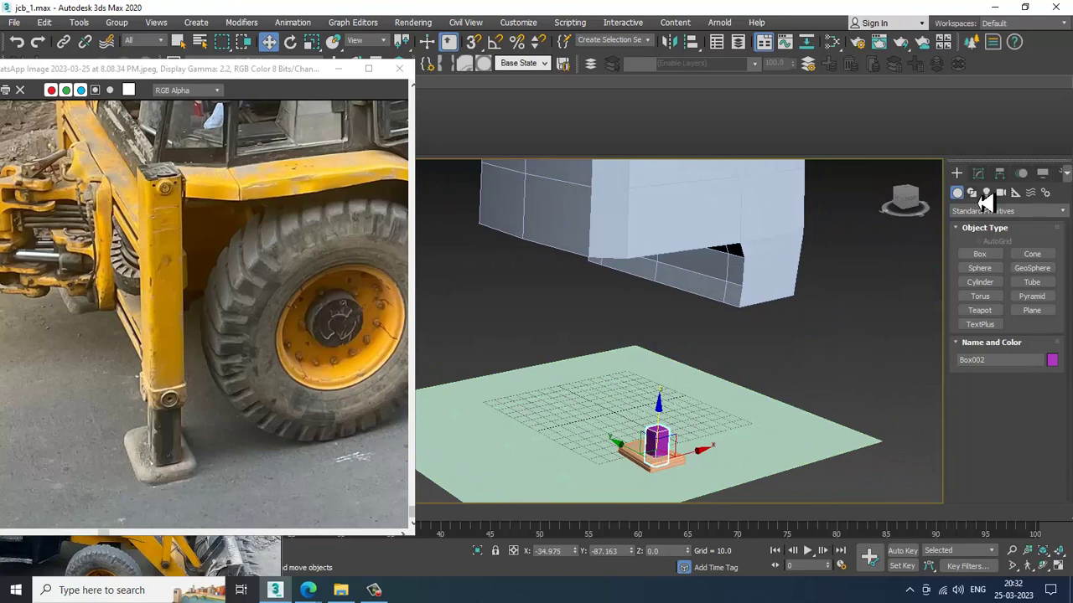
pyautogui.click(979, 173)
pyautogui.moveTo(1058, 408); pyautogui.dragTo(1061, 297)
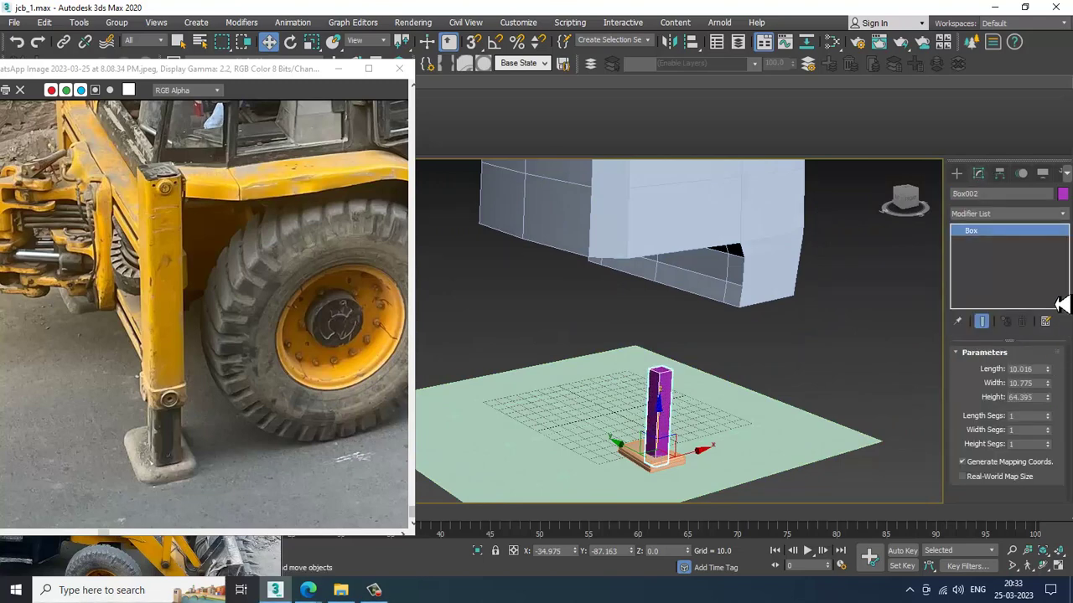
pyautogui.moveTo(1053, 386); pyautogui.dragTo(1051, 394)
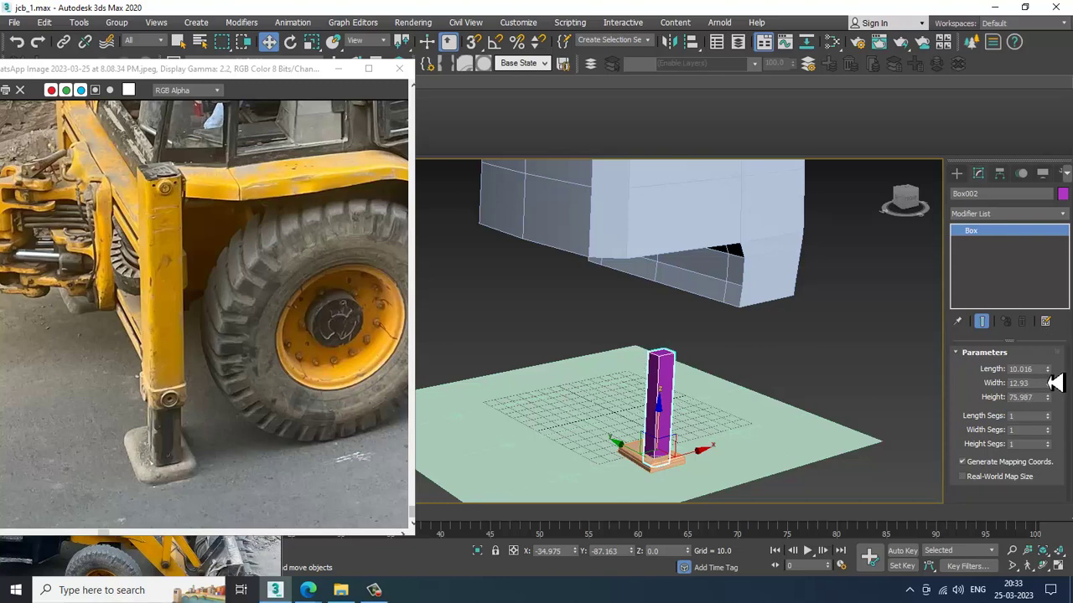